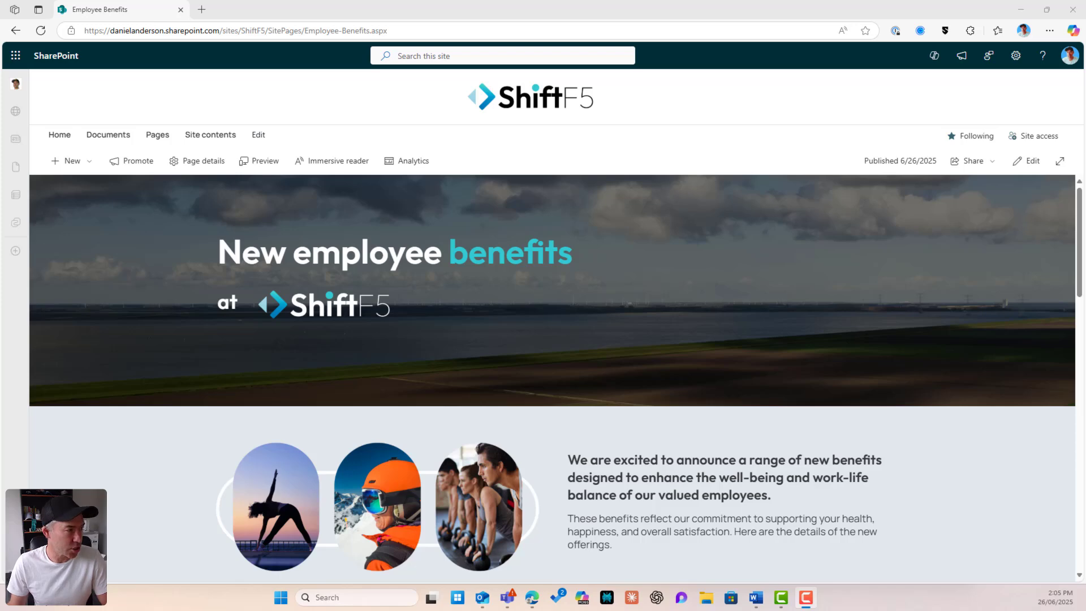
Start a new site page and look through the Microsoft page templates in the gallery.
{"action": "left_click", "coordinate": [65, 165]}
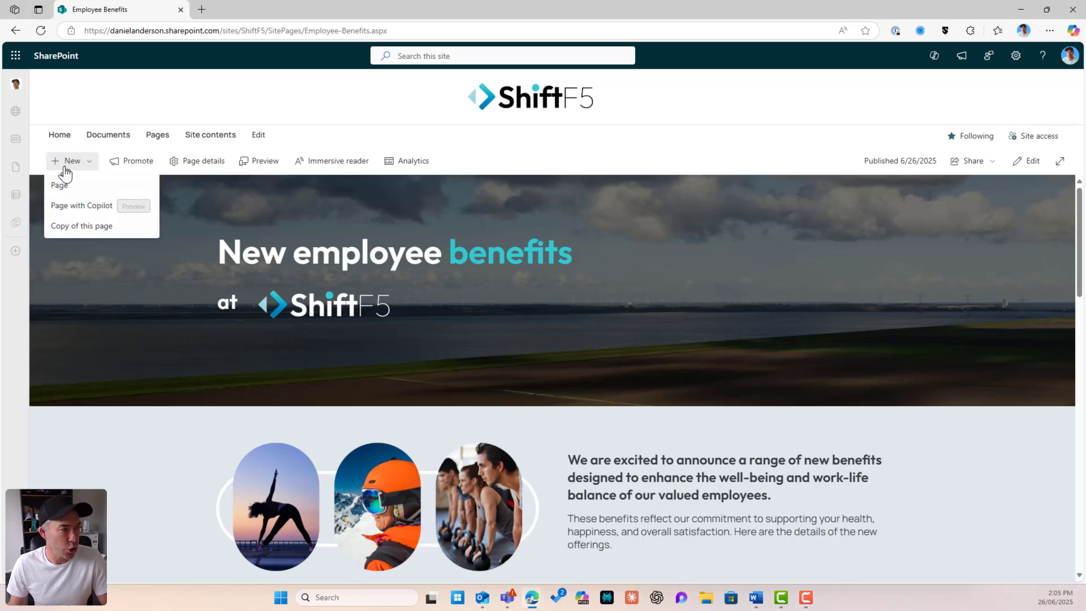
{"action": "left_click", "coordinate": [68, 189]}
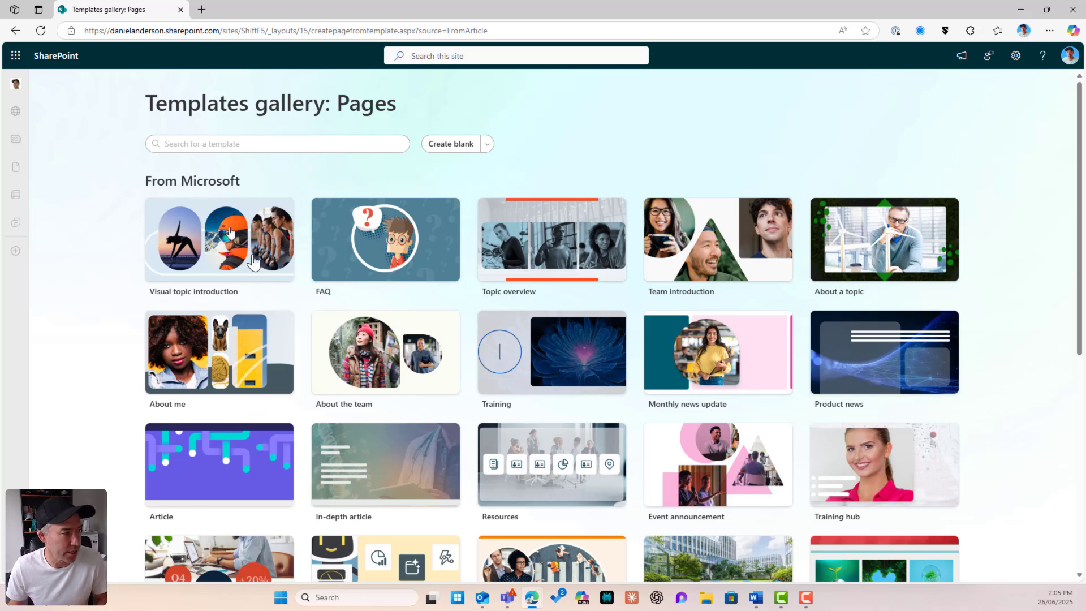
{"action": "scroll", "coordinate": [254, 277], "scroll_direction": "down", "scroll_amount": 1}
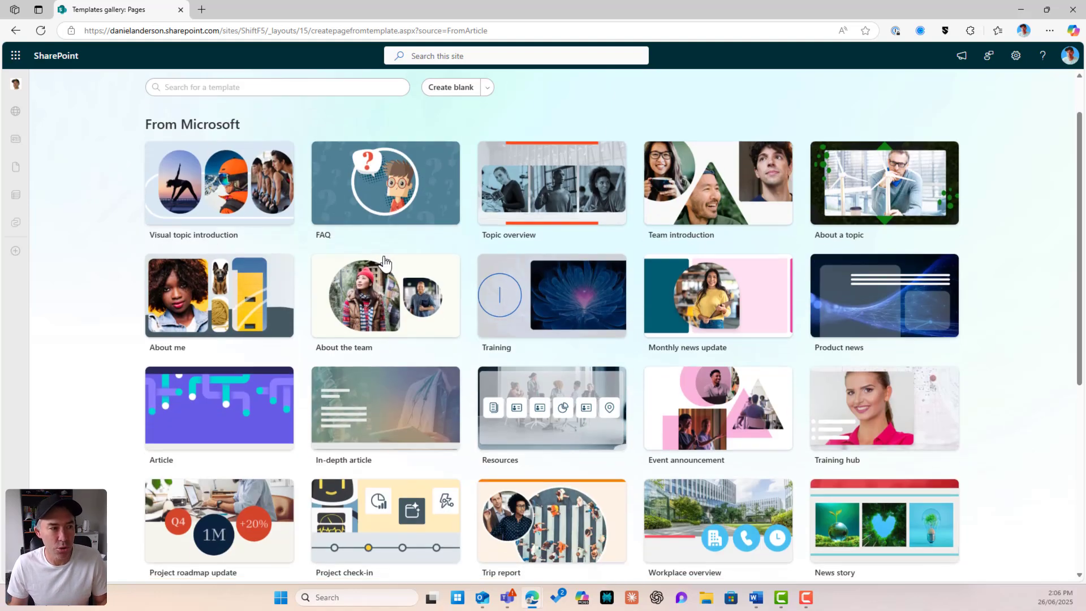
{"action": "scroll", "coordinate": [384, 261], "scroll_direction": "down", "scroll_amount": 6}
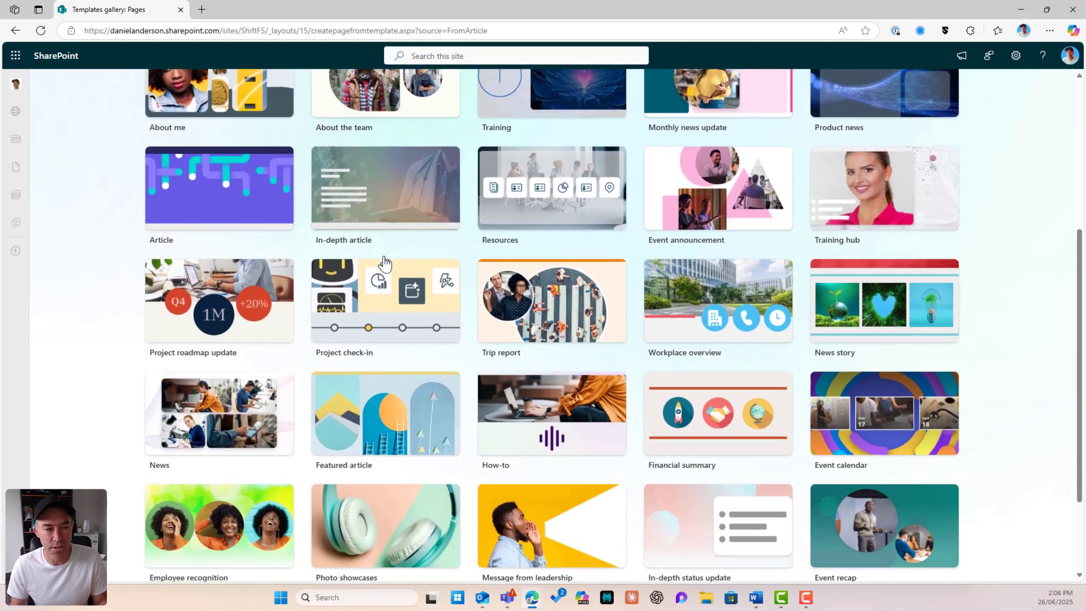
{"action": "scroll", "coordinate": [384, 263], "scroll_direction": "up", "scroll_amount": 5}
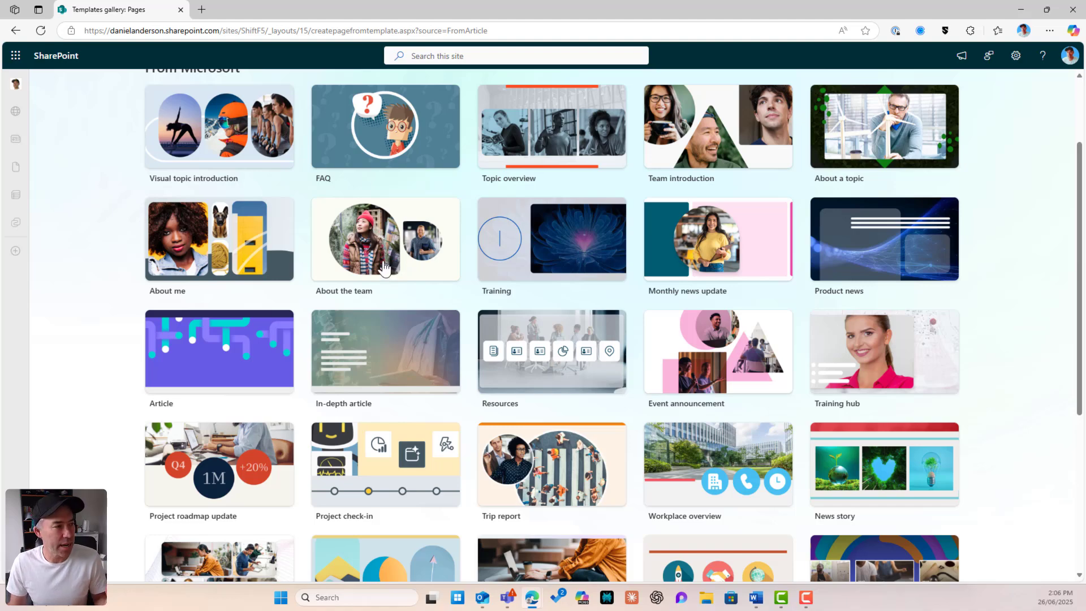
{"action": "scroll", "coordinate": [385, 266], "scroll_direction": "up", "scroll_amount": 2}
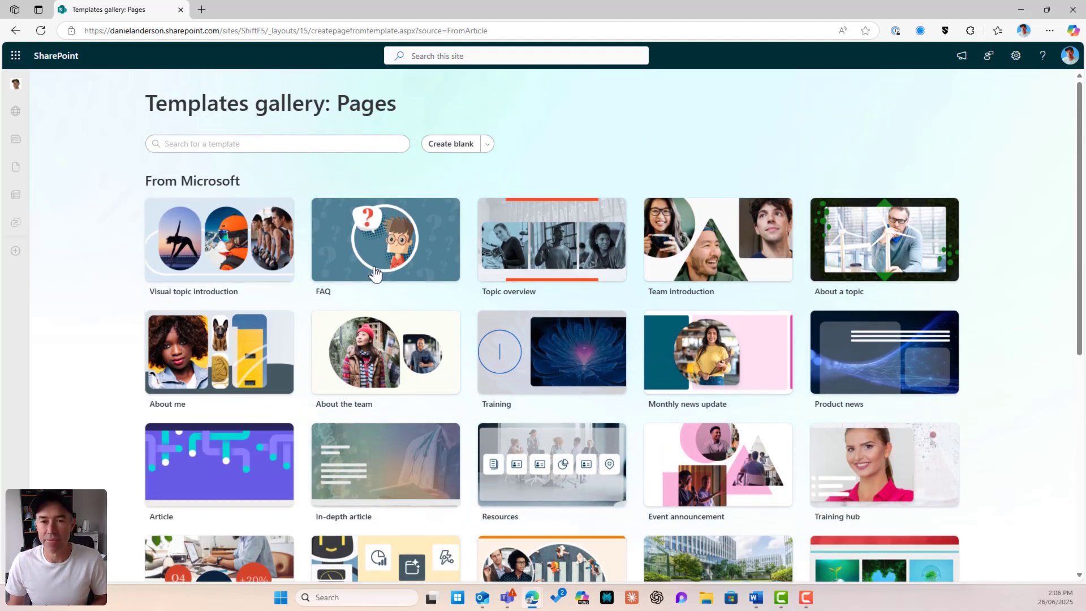
Create the page from the FAQ template and close the Toolbox pane in the page editor.
{"action": "left_click", "coordinate": [375, 274]}
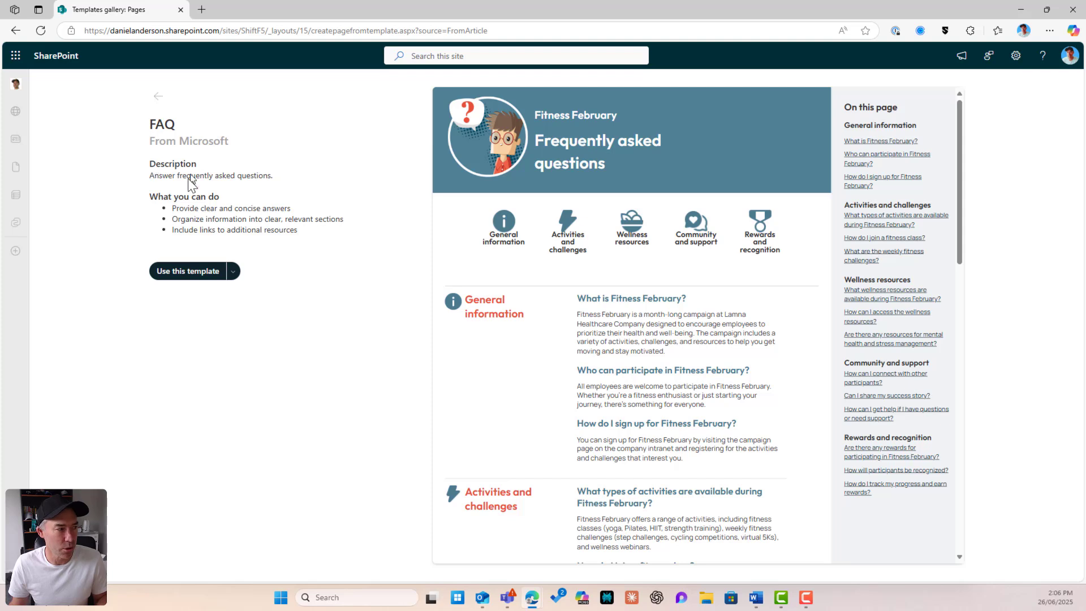
{"action": "left_click", "coordinate": [233, 273]}
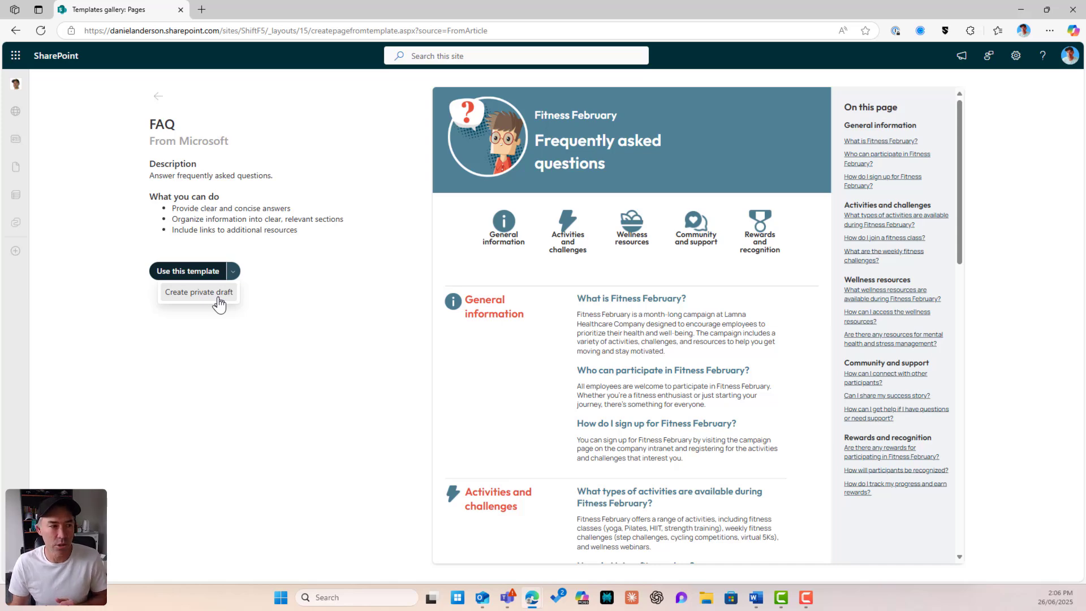
{"action": "left_click", "coordinate": [220, 304]}
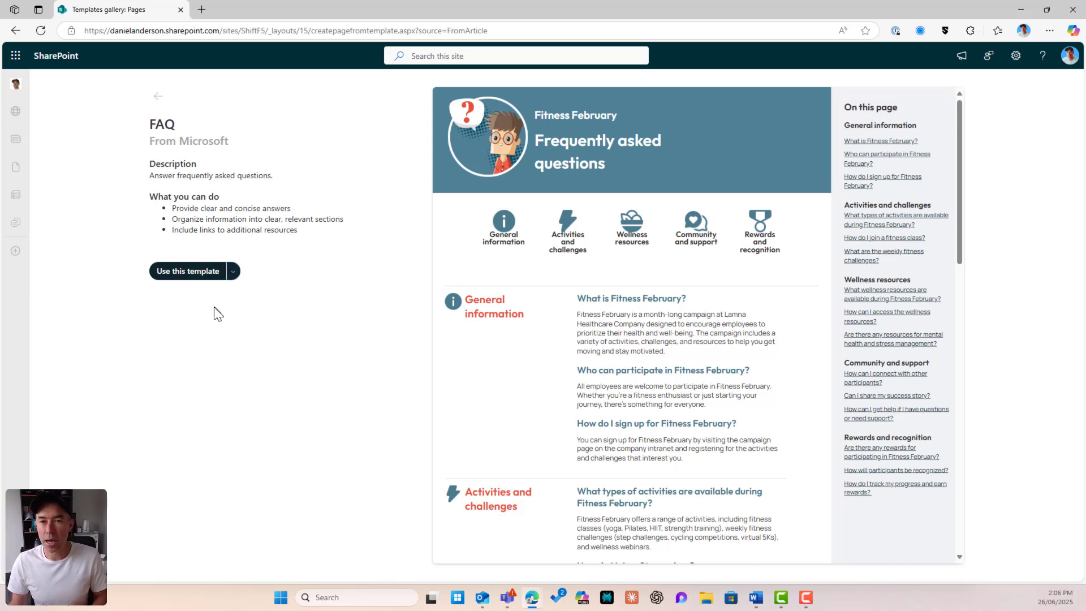
{"action": "left_click", "coordinate": [179, 270]}
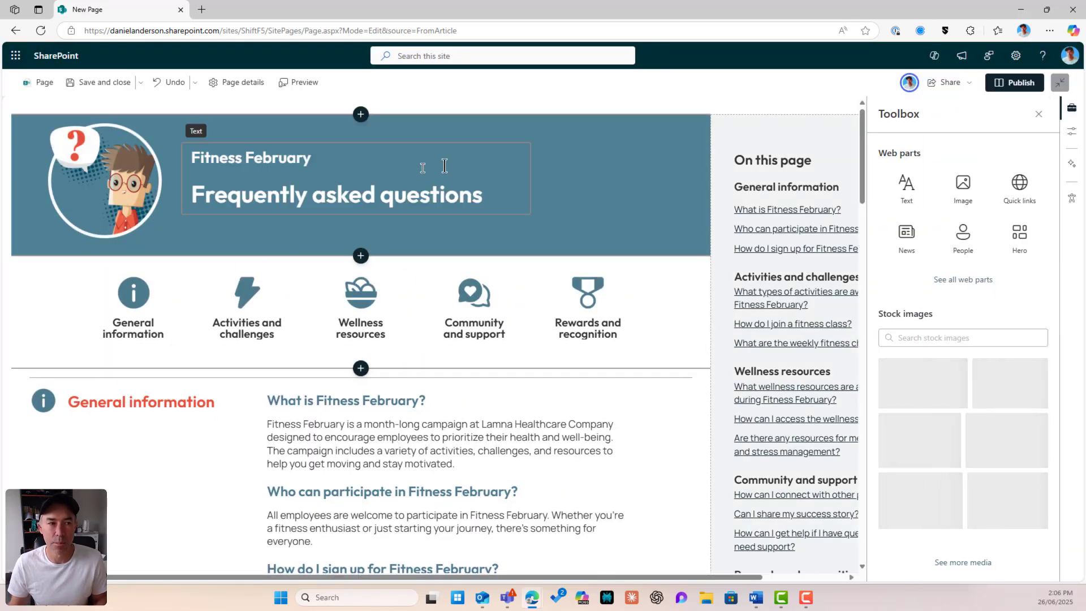
{"action": "left_click", "coordinate": [1038, 113]}
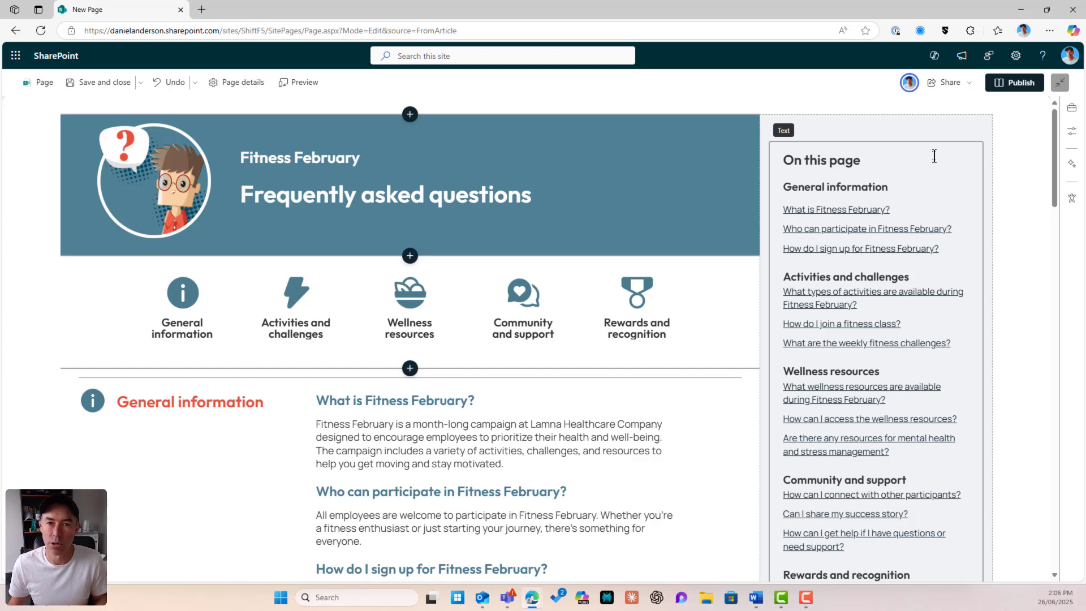
Title the new page FAQ, publish it, and dismiss the suggestions for helping others find it.
{"action": "scroll", "coordinate": [962, 167], "scroll_direction": "down", "scroll_amount": 2}
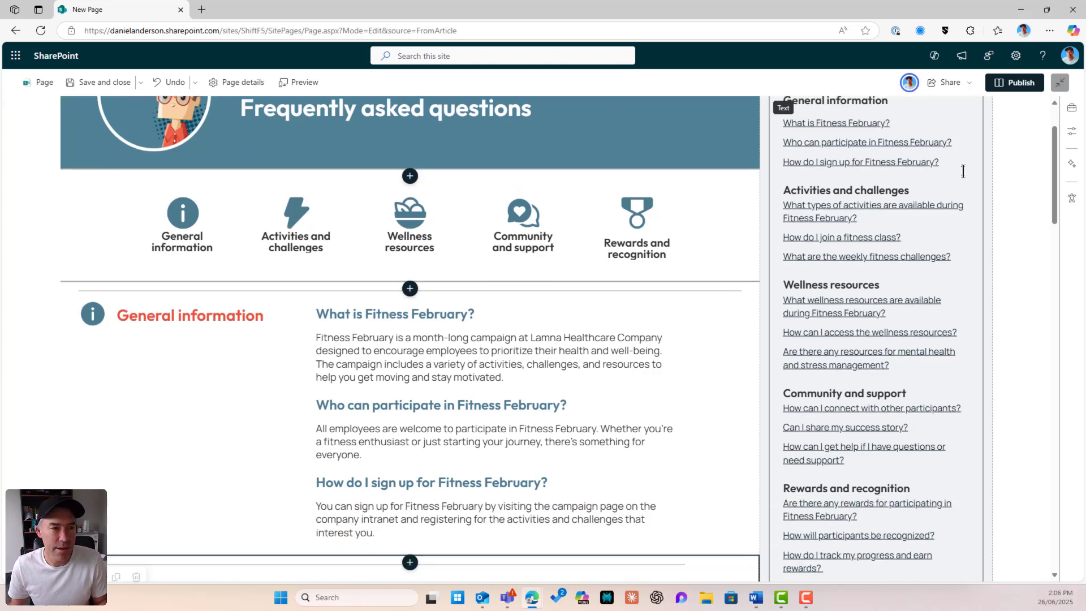
{"action": "scroll", "coordinate": [963, 171], "scroll_direction": "down", "scroll_amount": 6}
{"action": "scroll", "coordinate": [963, 171], "scroll_direction": "up", "scroll_amount": 7}
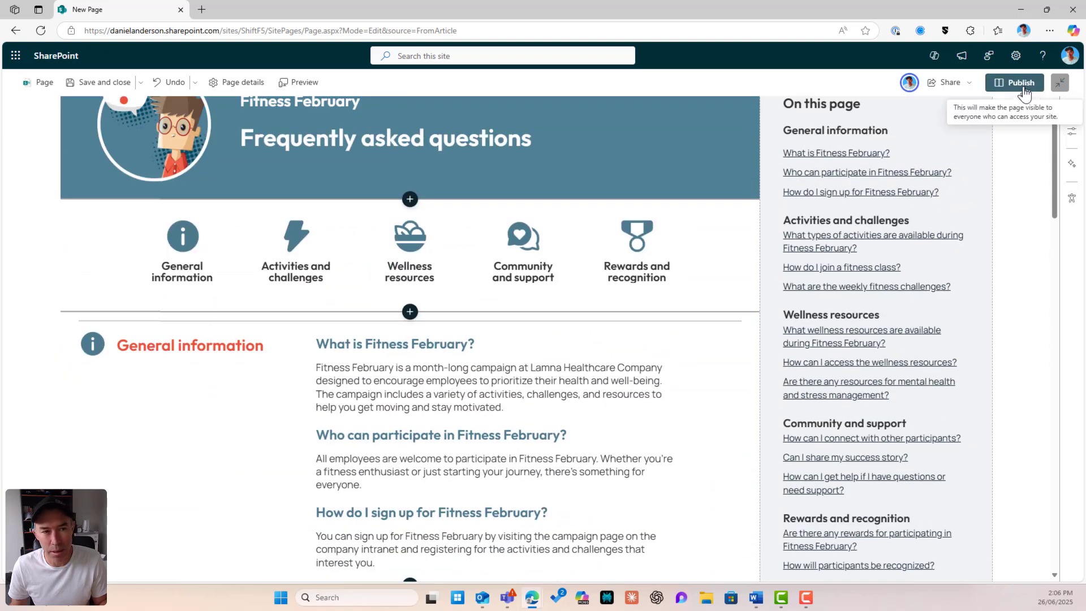
{"action": "left_click", "coordinate": [1020, 83]}
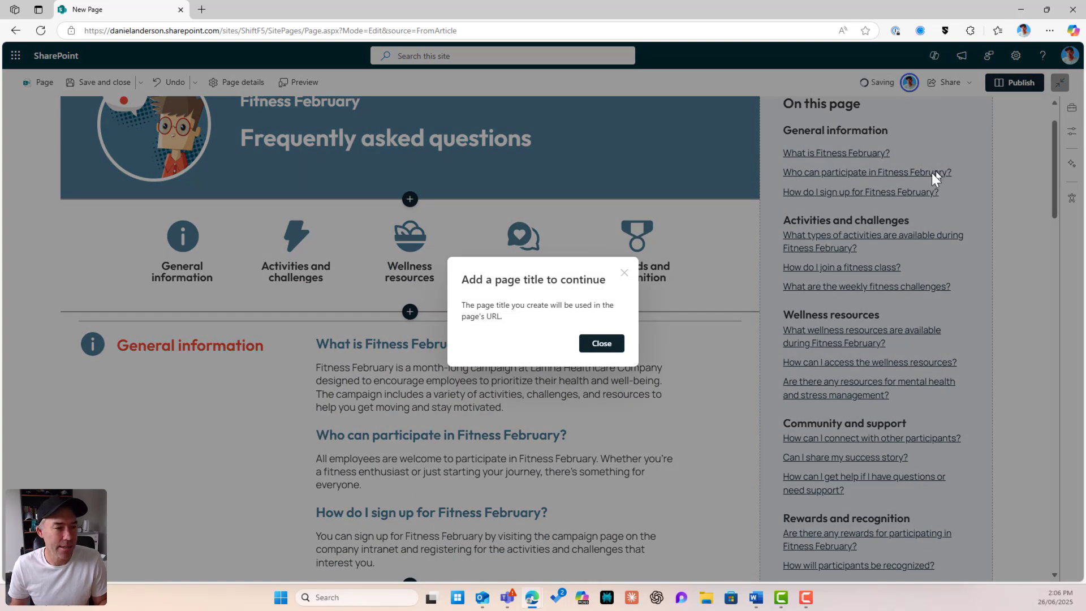
{"action": "left_click", "coordinate": [609, 350]}
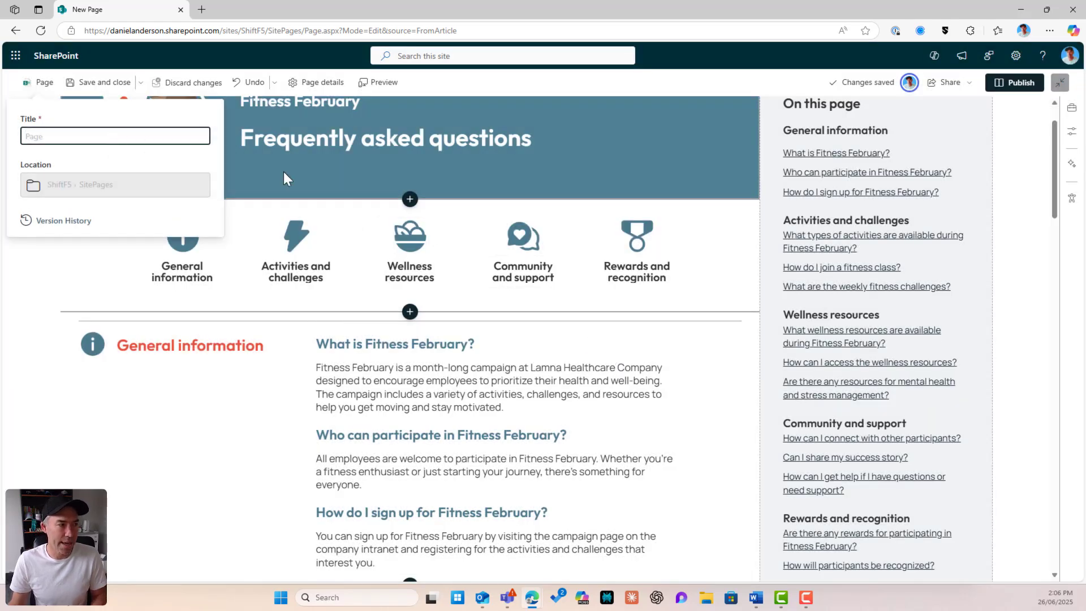
{"action": "type", "text": "FAQ"}
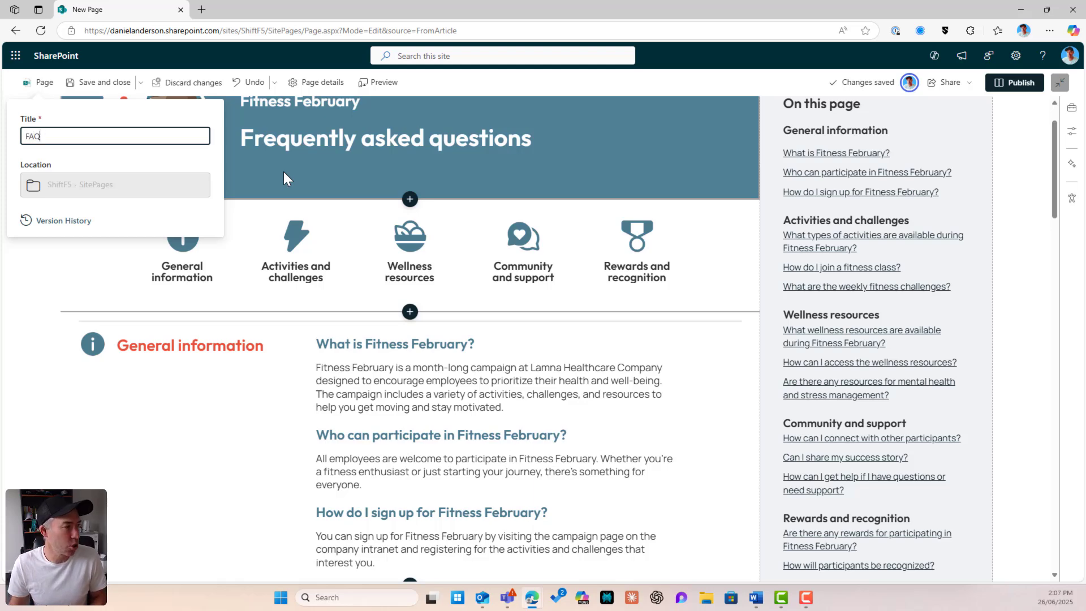
{"action": "left_click", "coordinate": [1012, 89]}
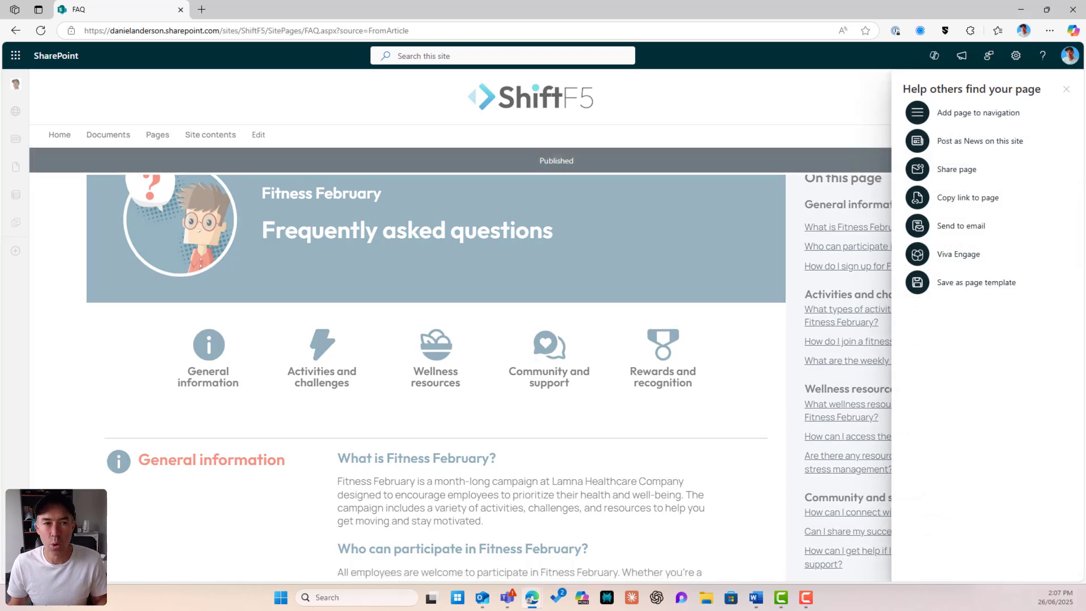
{"action": "left_click", "coordinate": [1066, 89]}
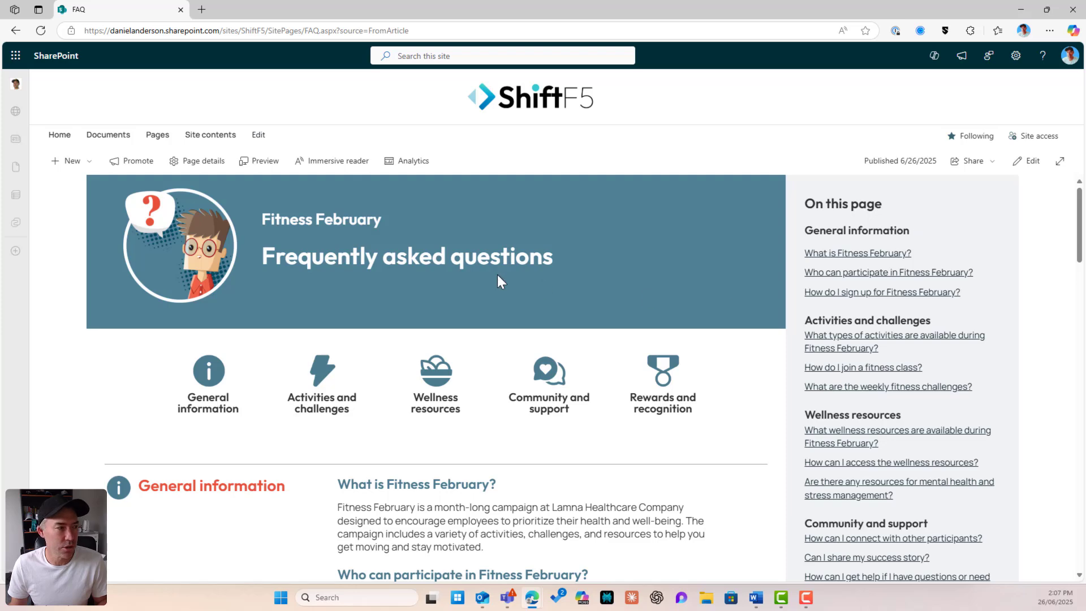
Look through the published FAQ page down to the Rewards and recognition section and open the page for editing.
{"action": "scroll", "coordinate": [498, 275], "scroll_direction": "down", "scroll_amount": 7}
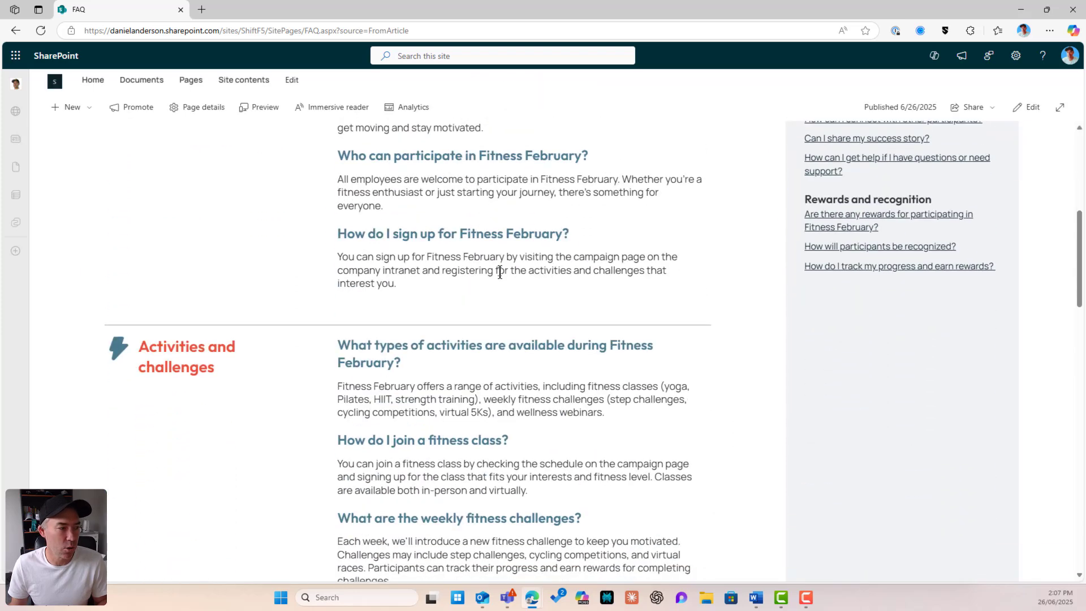
{"action": "scroll", "coordinate": [500, 271], "scroll_direction": "down", "scroll_amount": 4}
{"action": "scroll", "coordinate": [502, 270], "scroll_direction": "down", "scroll_amount": 2}
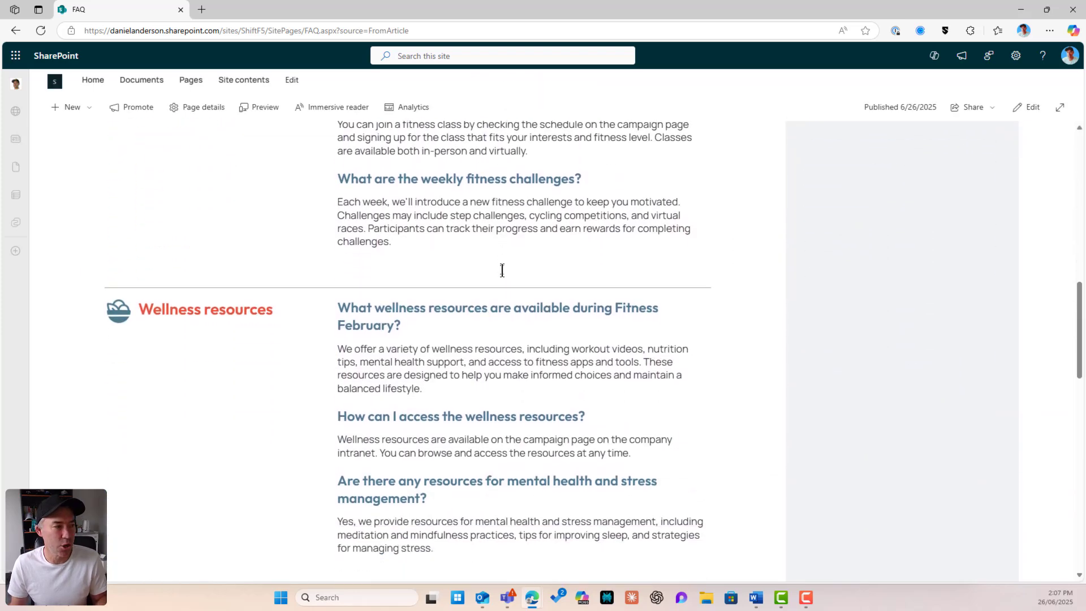
{"action": "scroll", "coordinate": [502, 271], "scroll_direction": "down", "scroll_amount": 10}
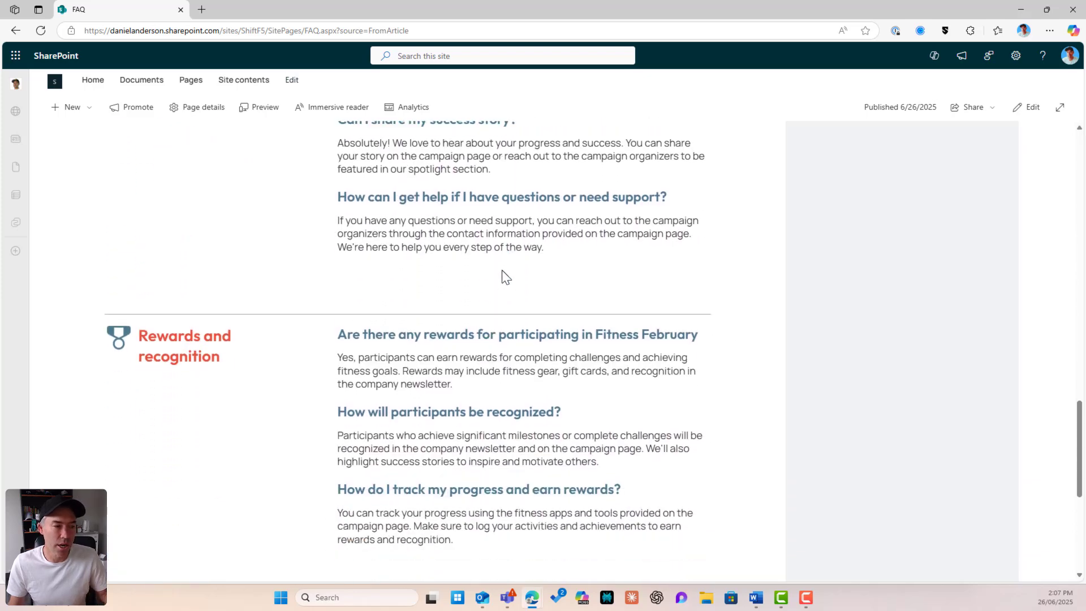
{"action": "left_click", "coordinate": [1018, 111]}
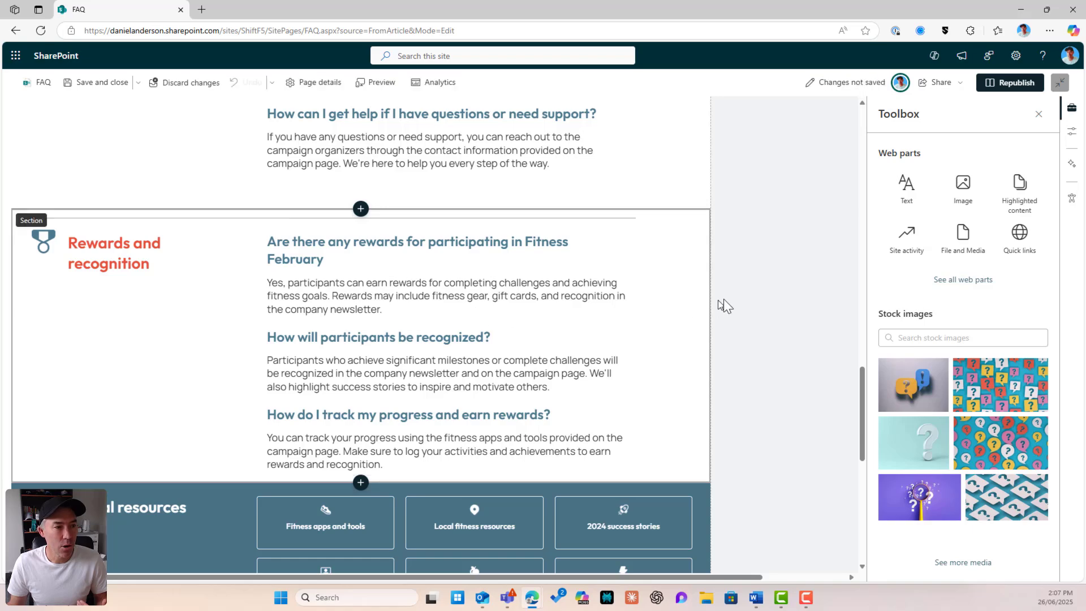
Reposition the General information heading freely within its section, leaving it slightly farther from the info icon.
{"action": "scroll", "coordinate": [780, 254], "scroll_direction": "up", "scroll_amount": 3}
{"action": "scroll", "coordinate": [794, 232], "scroll_direction": "up", "scroll_amount": 10}
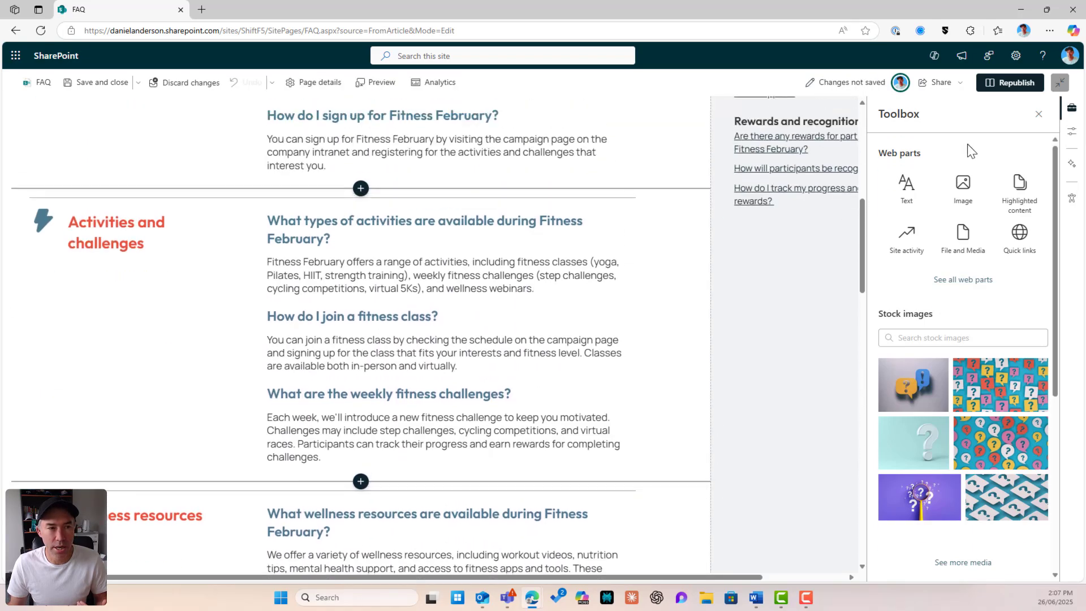
{"action": "scroll", "coordinate": [826, 180], "scroll_direction": "up", "scroll_amount": 4}
{"action": "scroll", "coordinate": [581, 262], "scroll_direction": "down", "scroll_amount": 1}
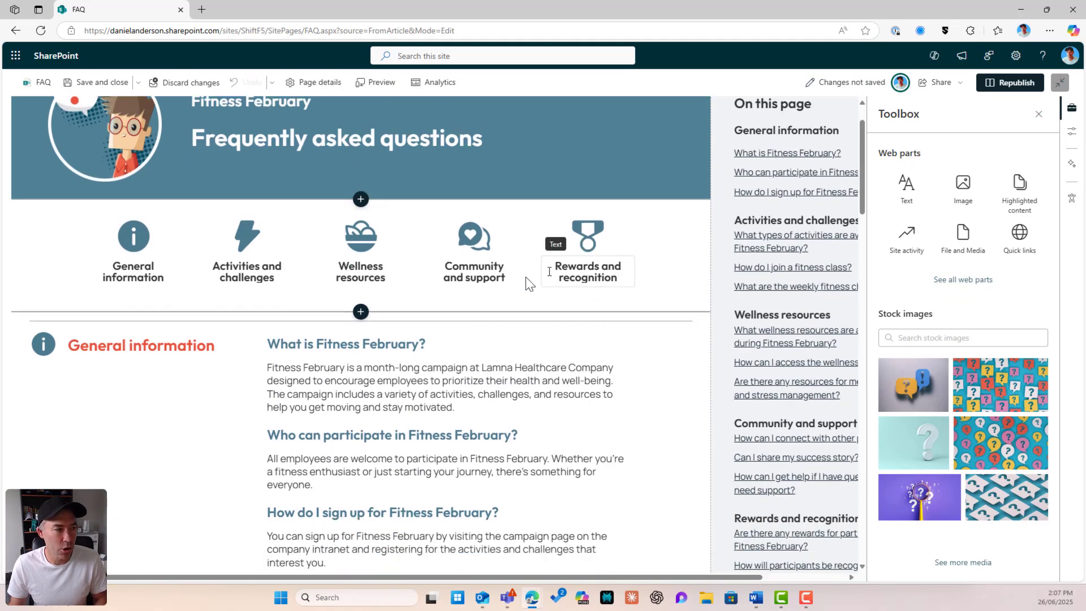
{"action": "scroll", "coordinate": [368, 359], "scroll_direction": "down", "scroll_amount": 2}
{"action": "left_click", "coordinate": [107, 240]}
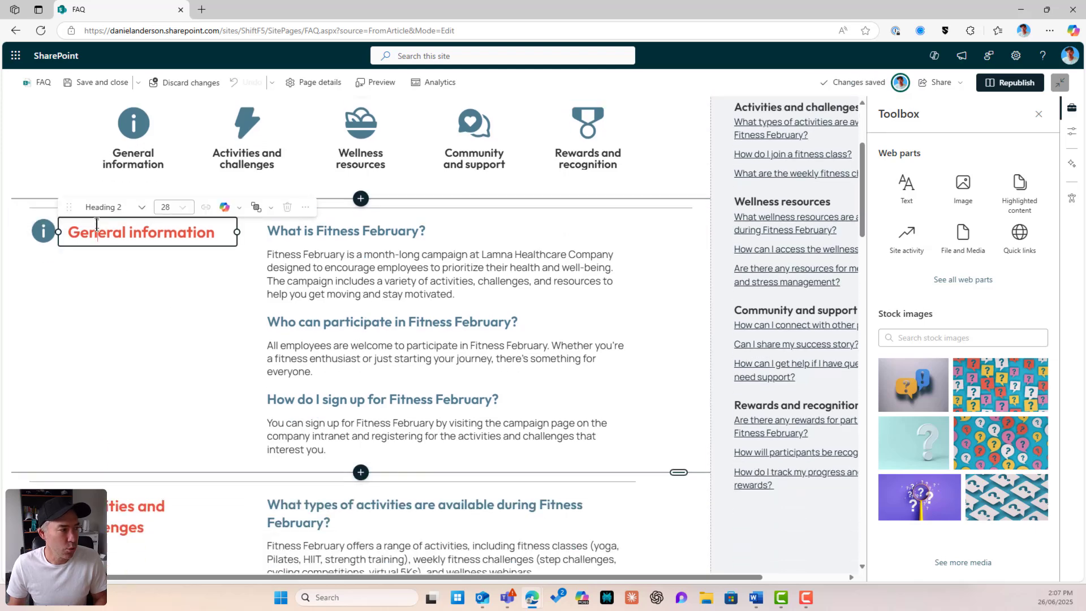
{"action": "mouse_move", "coordinate": [69, 207]}
{"action": "left_mouse_down"}
{"action": "mouse_move", "coordinate": [79, 231]}
{"action": "mouse_move", "coordinate": [140, 231]}
{"action": "mouse_move", "coordinate": [34, 215]}
{"action": "mouse_move", "coordinate": [152, 294]}
{"action": "mouse_move", "coordinate": [65, 279]}
{"action": "mouse_move", "coordinate": [56, 219]}
{"action": "left_mouse_up"}
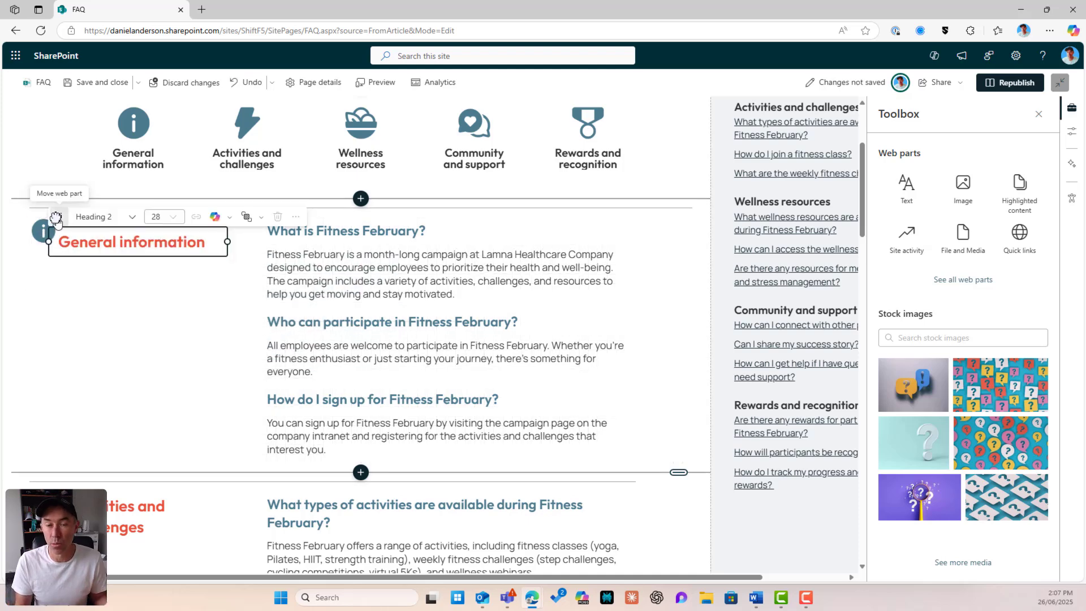
{"action": "left_click_drag", "start_coordinate": [56, 220], "coordinate": [83, 212]}
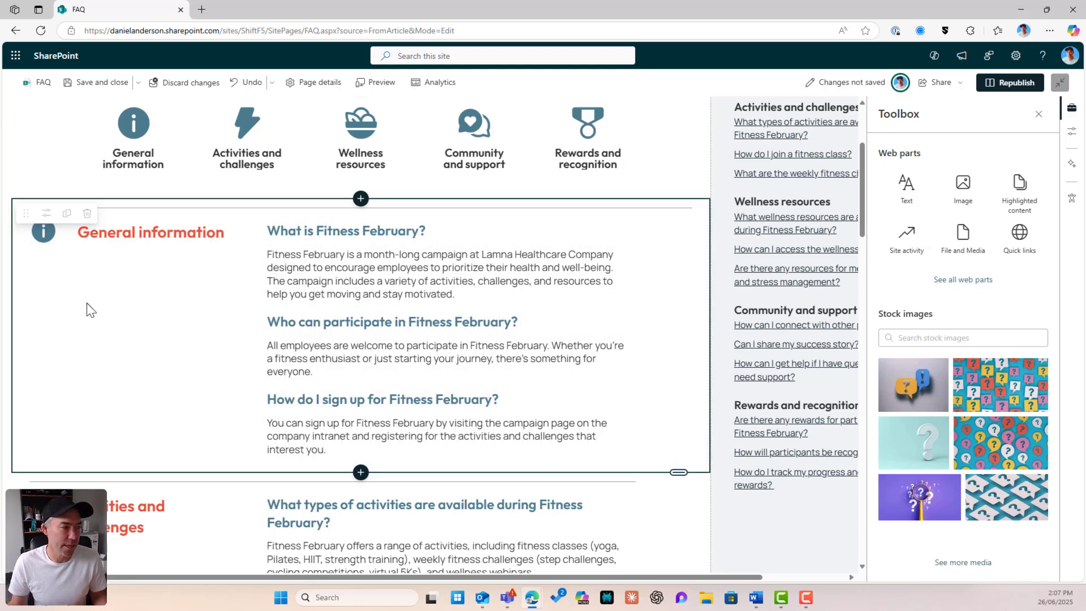
{"action": "left_click", "coordinate": [116, 233]}
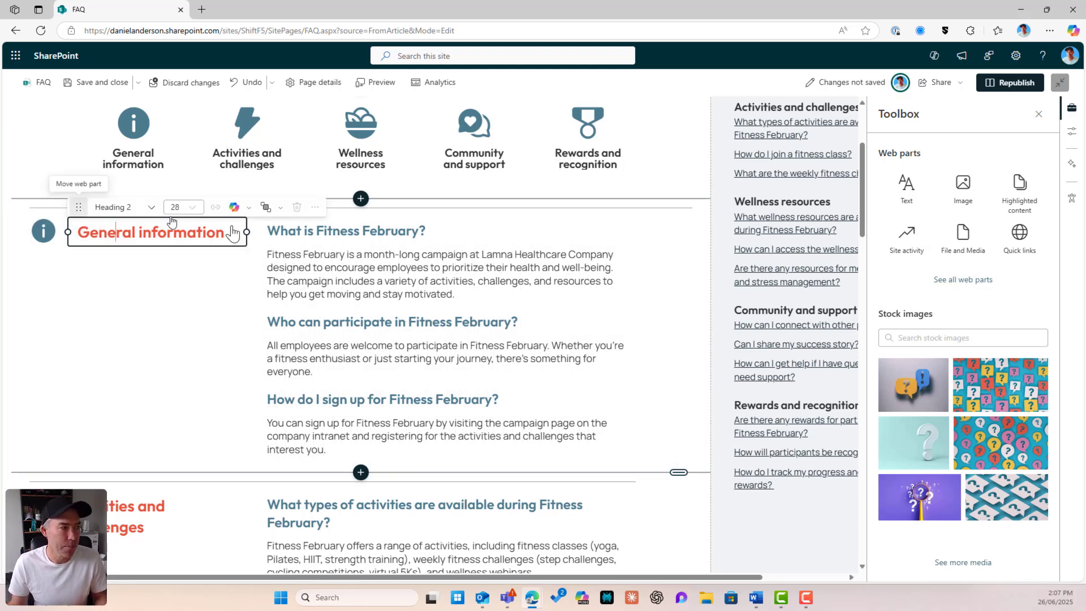
Change the Frequently asked questions banner section's background to the light blue-grey theme color.
{"action": "scroll", "coordinate": [509, 187], "scroll_direction": "up", "scroll_amount": 3}
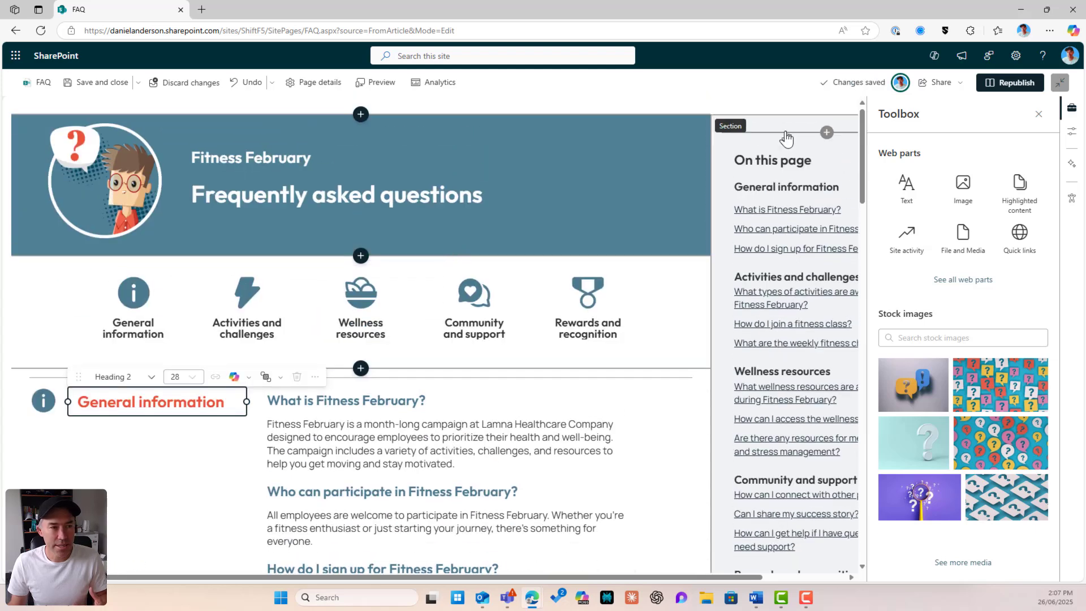
{"action": "left_click", "coordinate": [595, 145]}
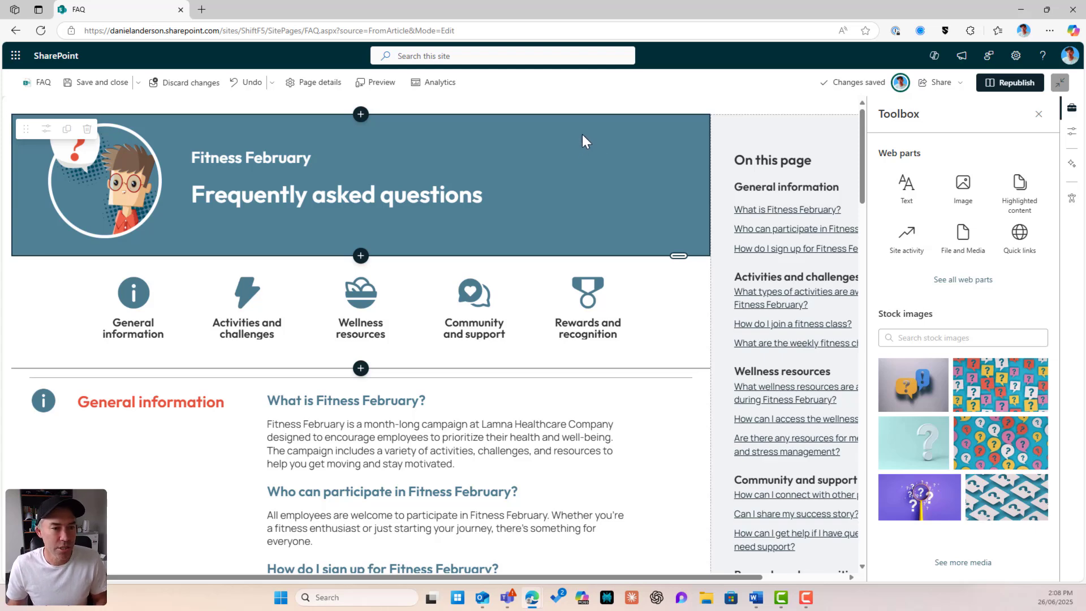
{"action": "left_click", "coordinate": [1072, 131]}
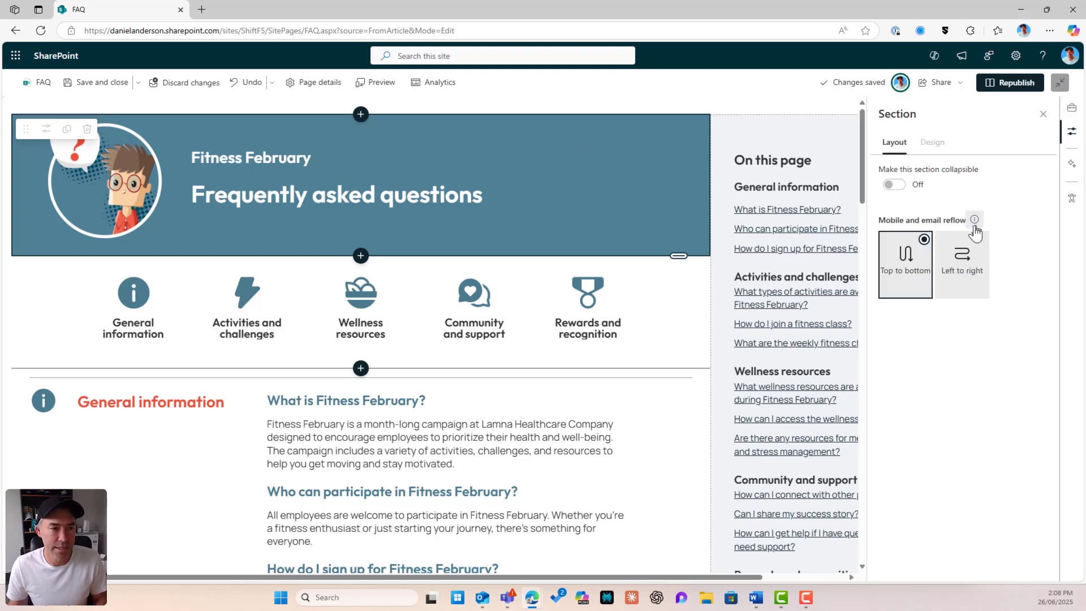
{"action": "left_click", "coordinate": [933, 143]}
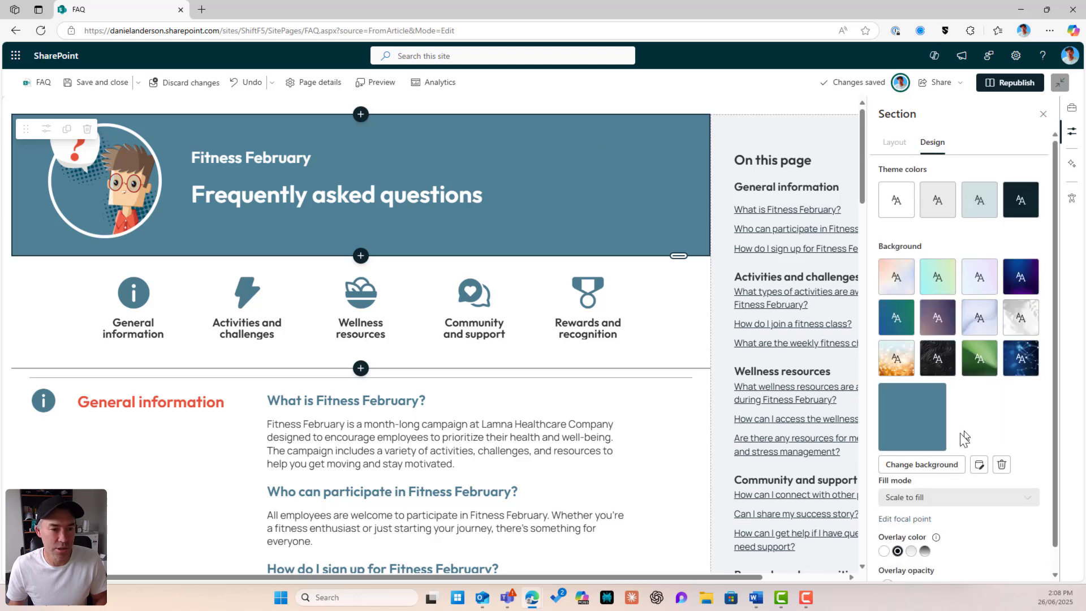
{"action": "left_click", "coordinate": [981, 203]}
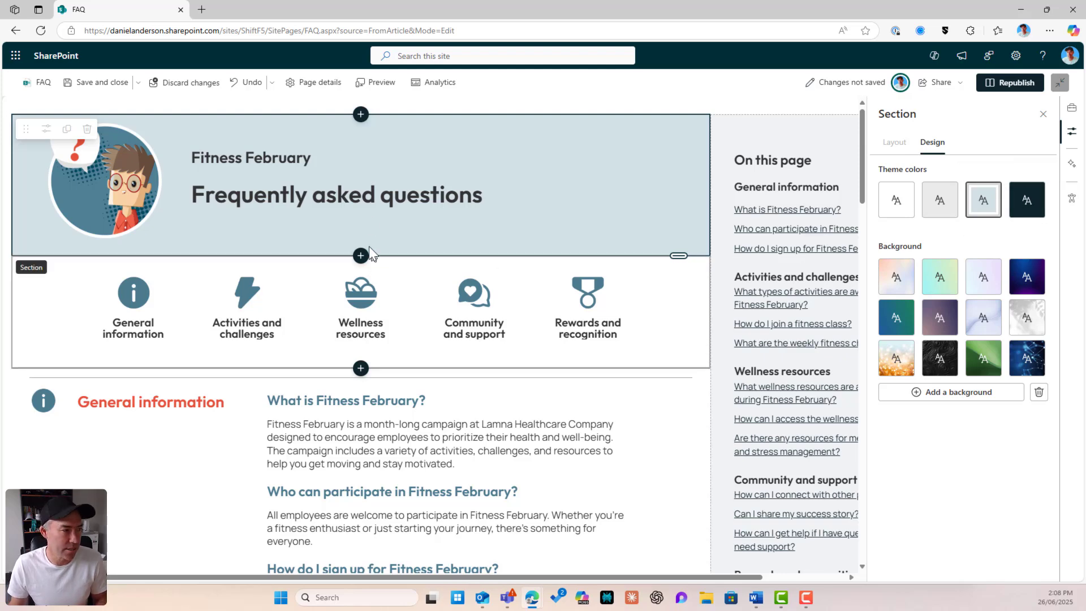
Select the Frequently asked questions heading text in the banner and close the text formatting pane.
{"action": "left_click", "coordinate": [368, 195]}
{"action": "left_click_drag", "start_coordinate": [483, 195], "coordinate": [200, 187]}
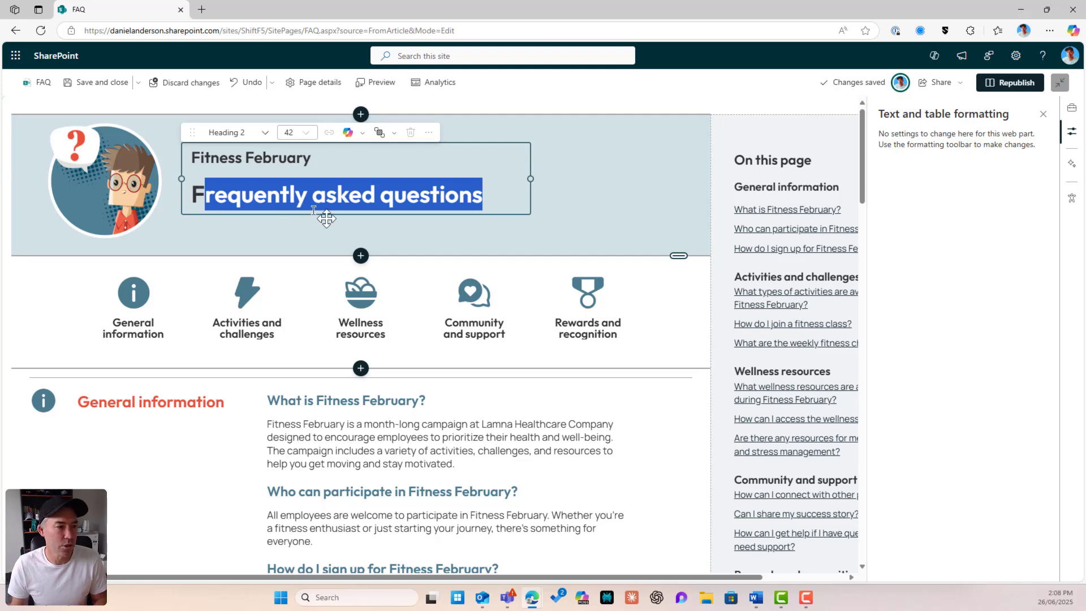
{"action": "left_click", "coordinate": [1043, 113]}
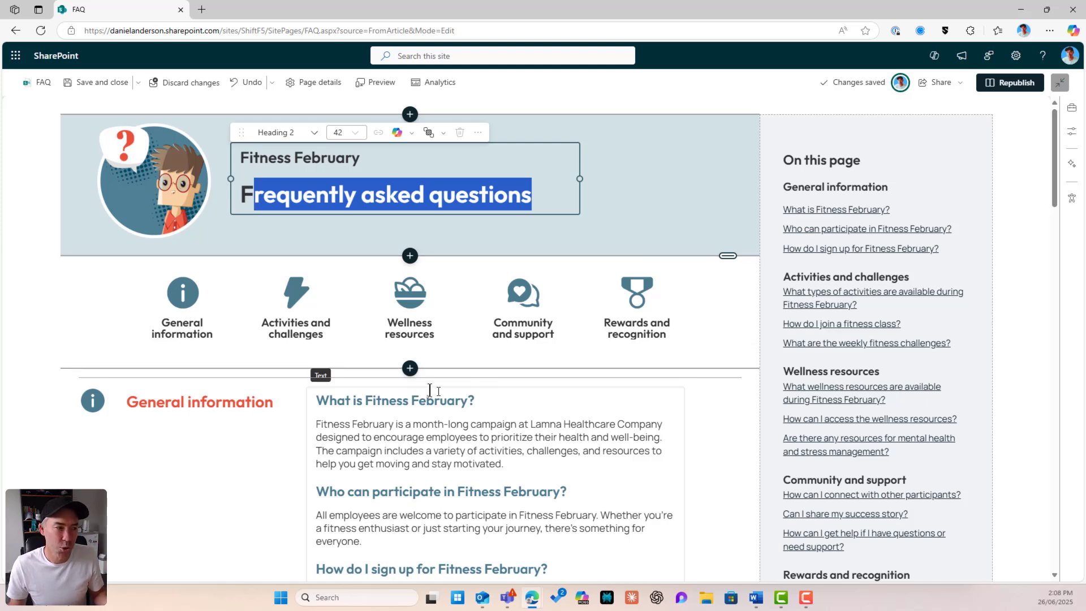
{"action": "left_click", "coordinate": [410, 368]}
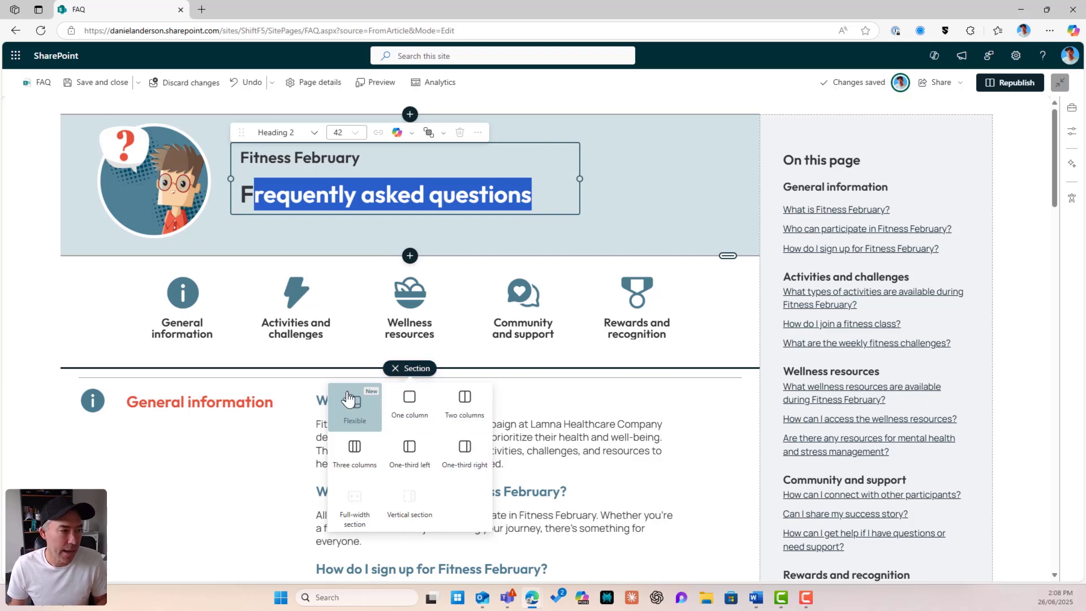
{"action": "scroll", "coordinate": [299, 378], "scroll_direction": "down", "scroll_amount": 1}
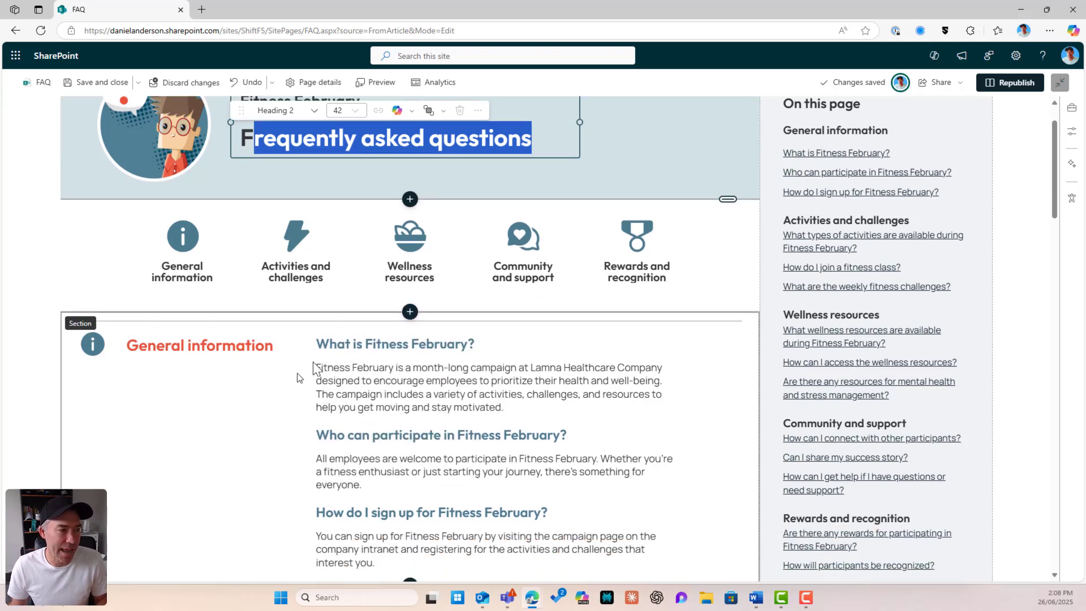
{"action": "left_click", "coordinate": [367, 324]}
Add a one-column section directly above Activities and challenges and insert the FAQ (Preview) web part in it.
{"action": "scroll", "coordinate": [418, 318], "scroll_direction": "down", "scroll_amount": 5}
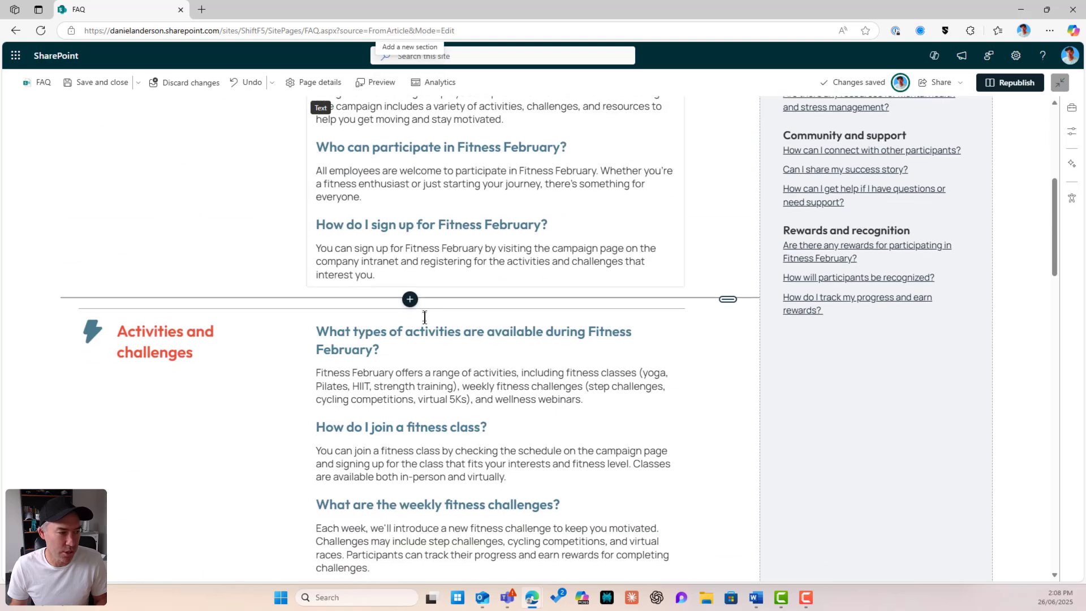
{"action": "scroll", "coordinate": [425, 316], "scroll_direction": "down", "scroll_amount": 3}
{"action": "scroll", "coordinate": [425, 312], "scroll_direction": "up", "scroll_amount": 2}
{"action": "left_click", "coordinate": [410, 247]}
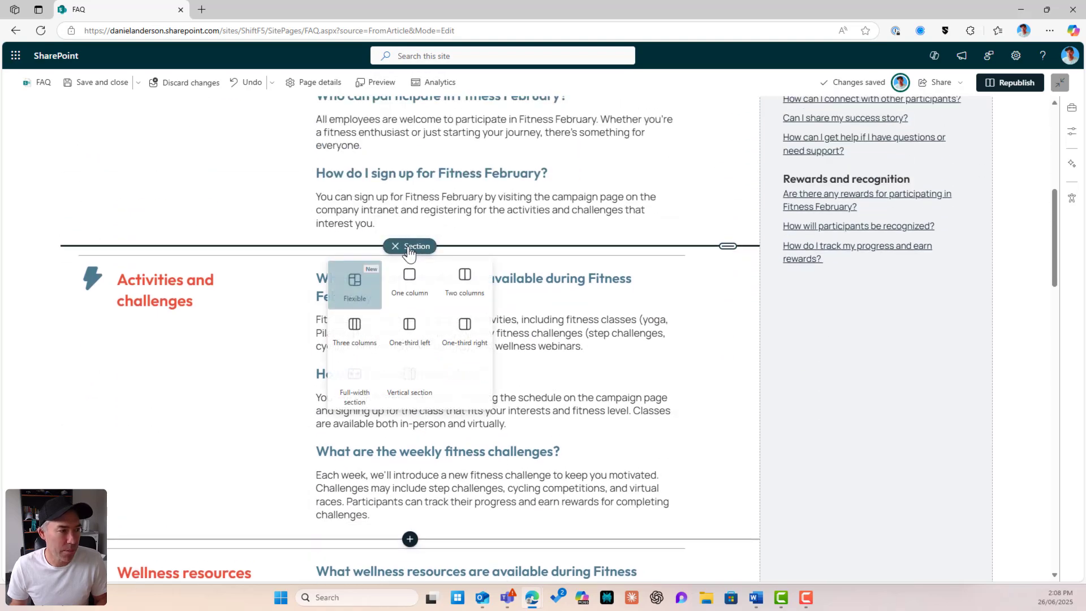
{"action": "left_click", "coordinate": [409, 281]}
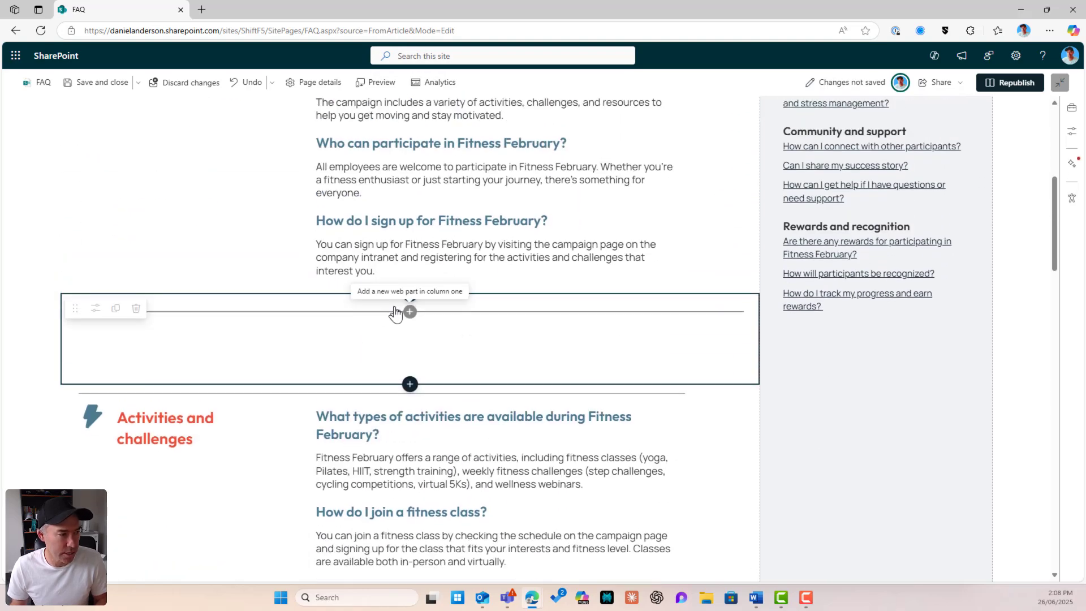
{"action": "left_click", "coordinate": [396, 311]}
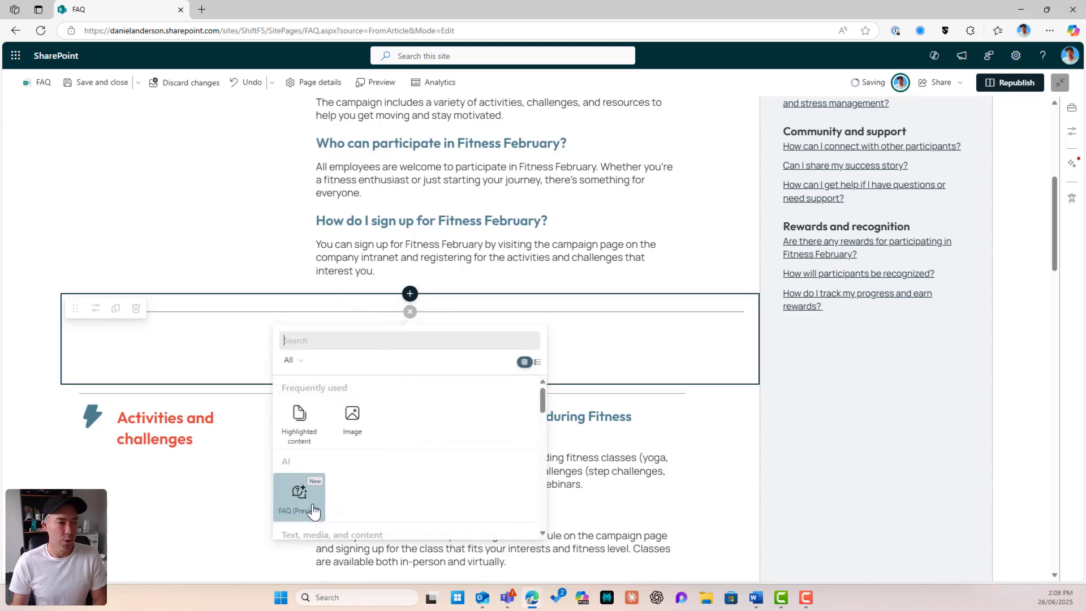
{"action": "left_click", "coordinate": [313, 506]}
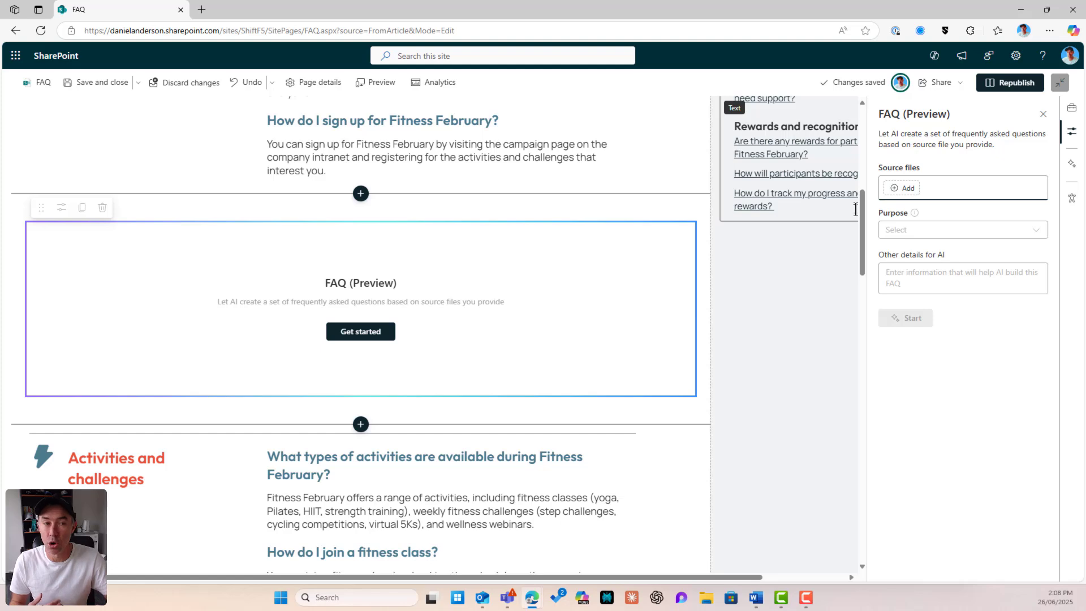
Set the FAQ web part's purpose to Policy and add the Cybersecurity Training Module file as source by searching for "Cyber".
{"action": "left_click", "coordinate": [932, 241]}
{"action": "left_click", "coordinate": [933, 344]}
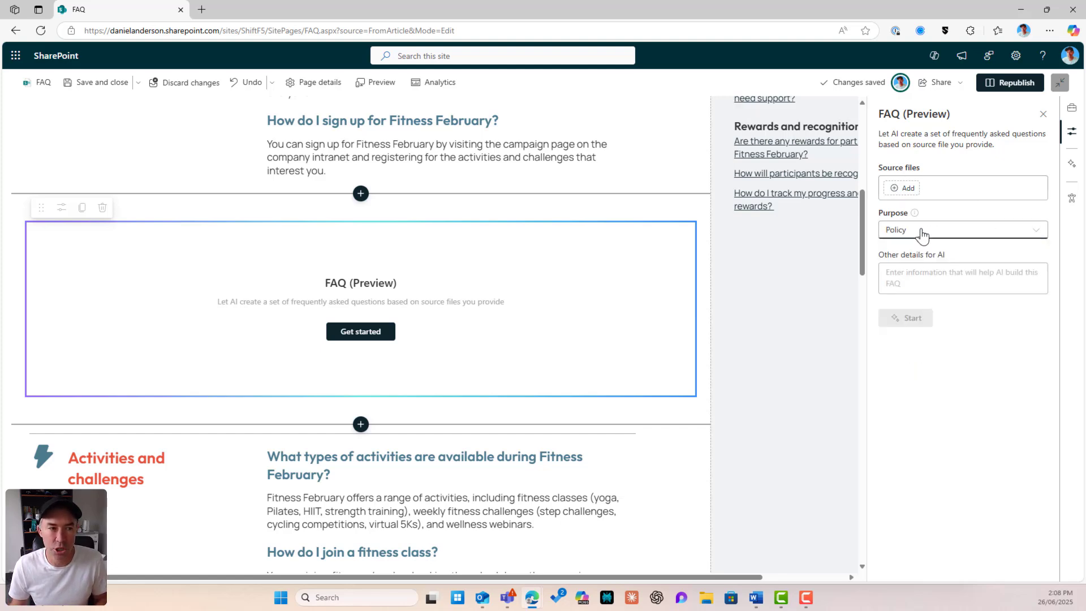
{"action": "left_click", "coordinate": [905, 189]}
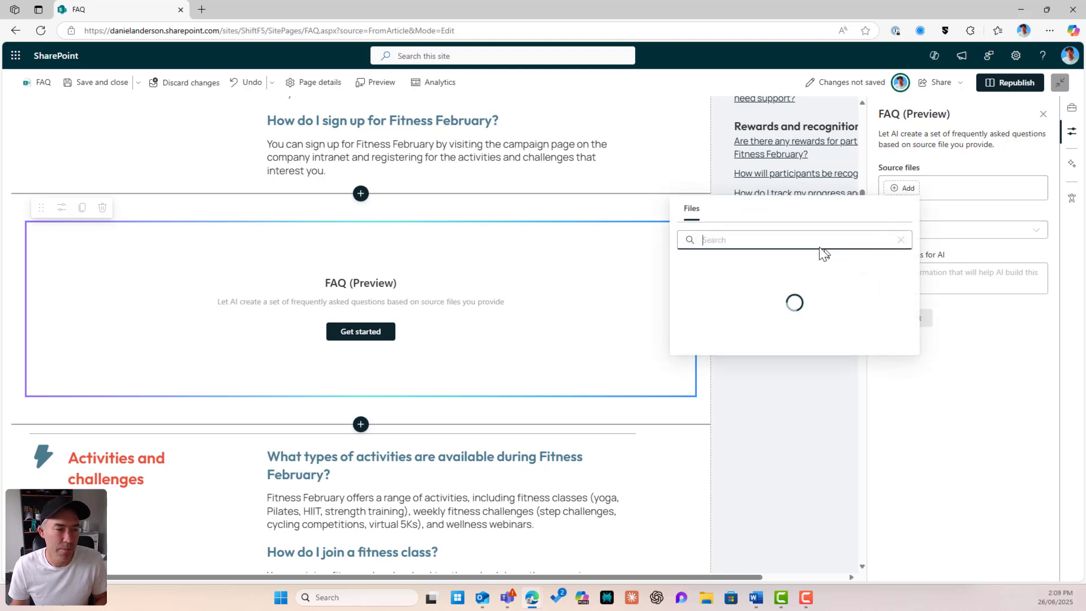
{"action": "type", "text": "Poli"}
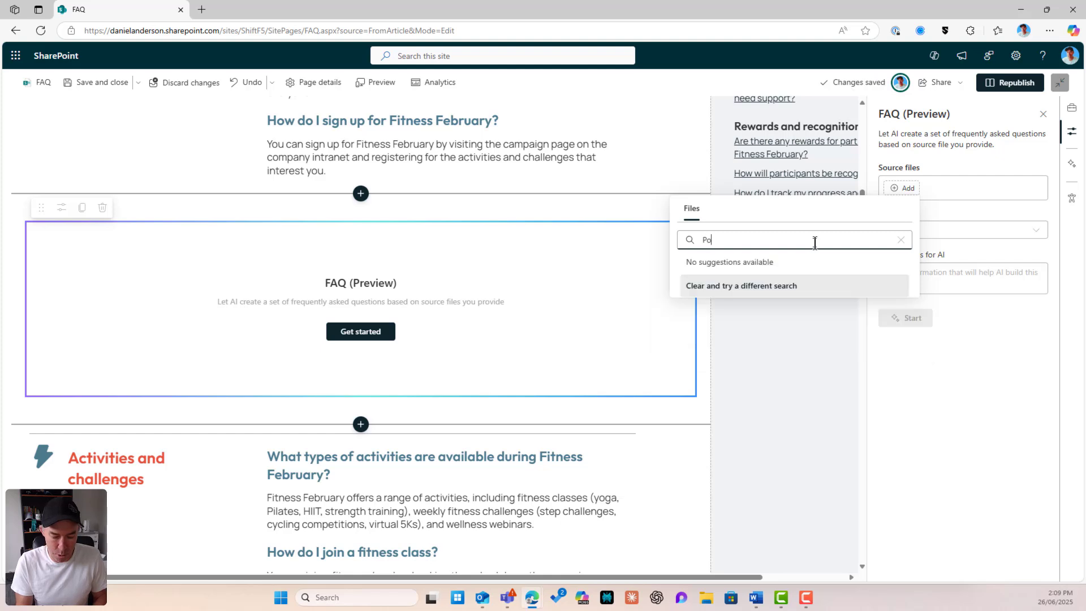
{"action": "key", "text": "BackSpace"}
{"action": "key", "text": "BackSpace"}
{"action": "key", "text": "BackSpace"}
{"action": "key", "text": "BackSpace"}
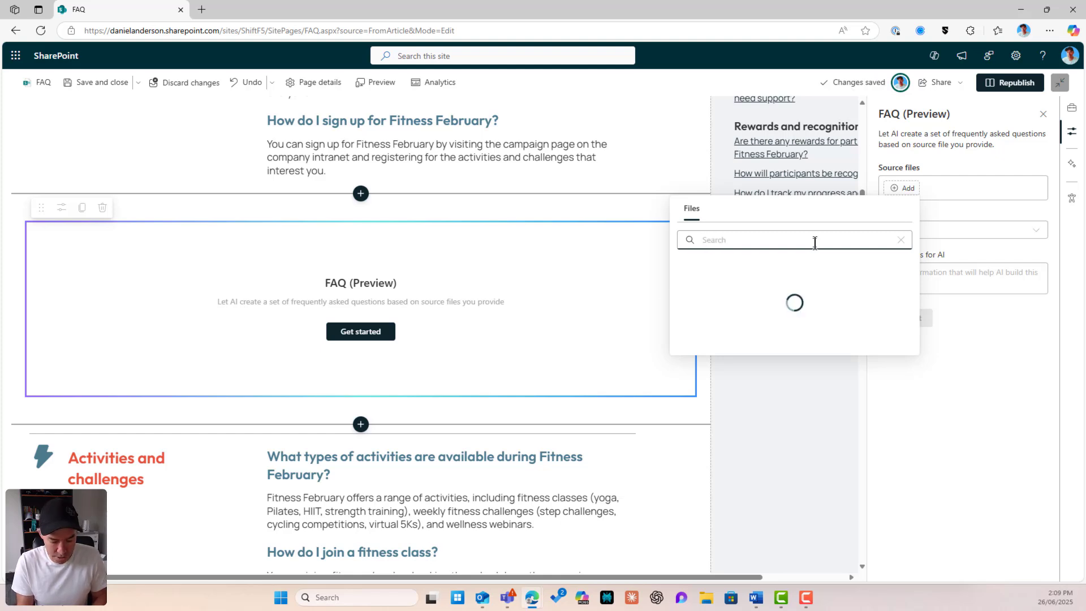
{"action": "type", "text": "Cyber"}
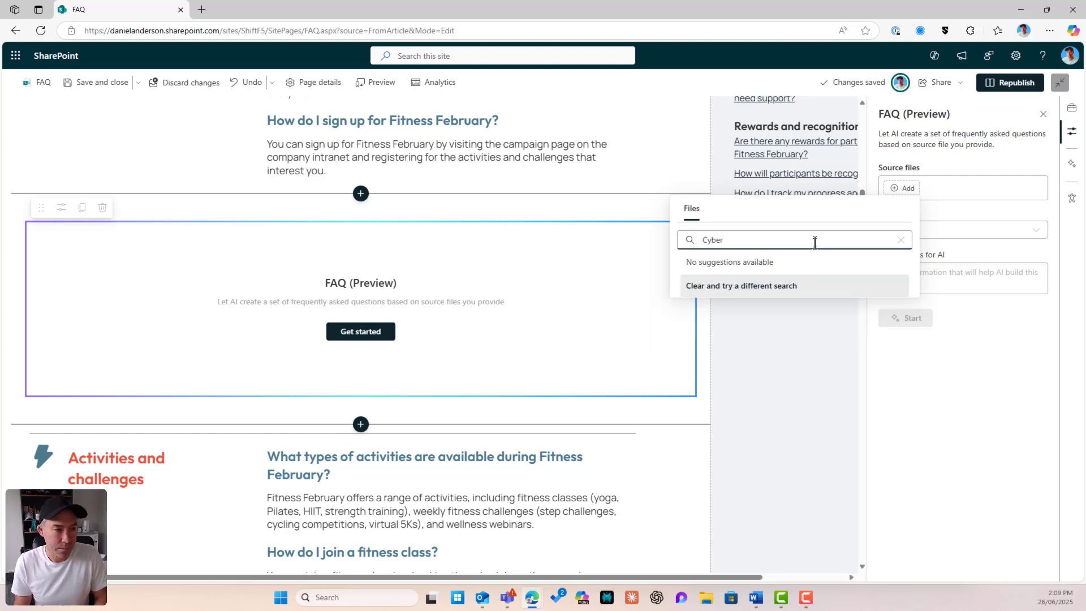
{"action": "left_click", "coordinate": [785, 269]}
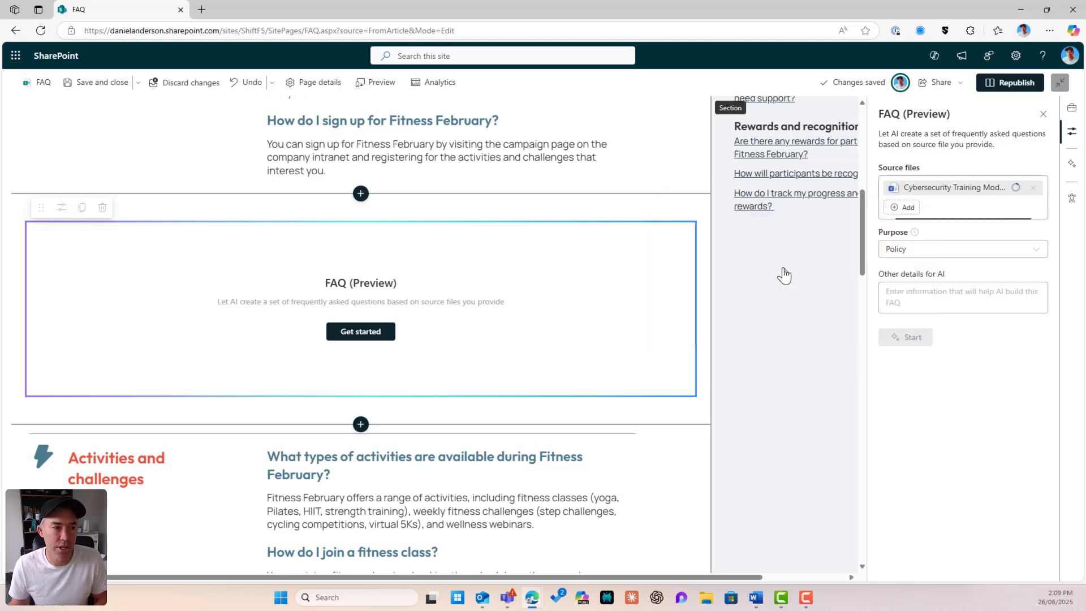
Set the FAQ purpose to Other and enter "This source document is about Module 7 of the Cyber Training" as other details for AI.
{"action": "left_click", "coordinate": [937, 254]}
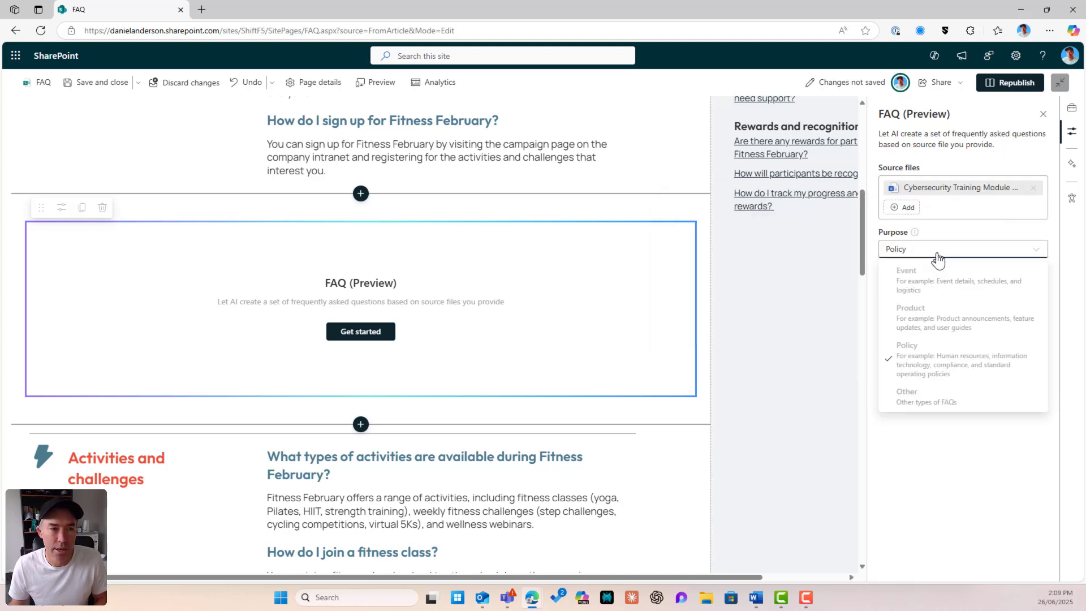
{"action": "left_click", "coordinate": [941, 393]}
{"action": "left_click", "coordinate": [947, 304]}
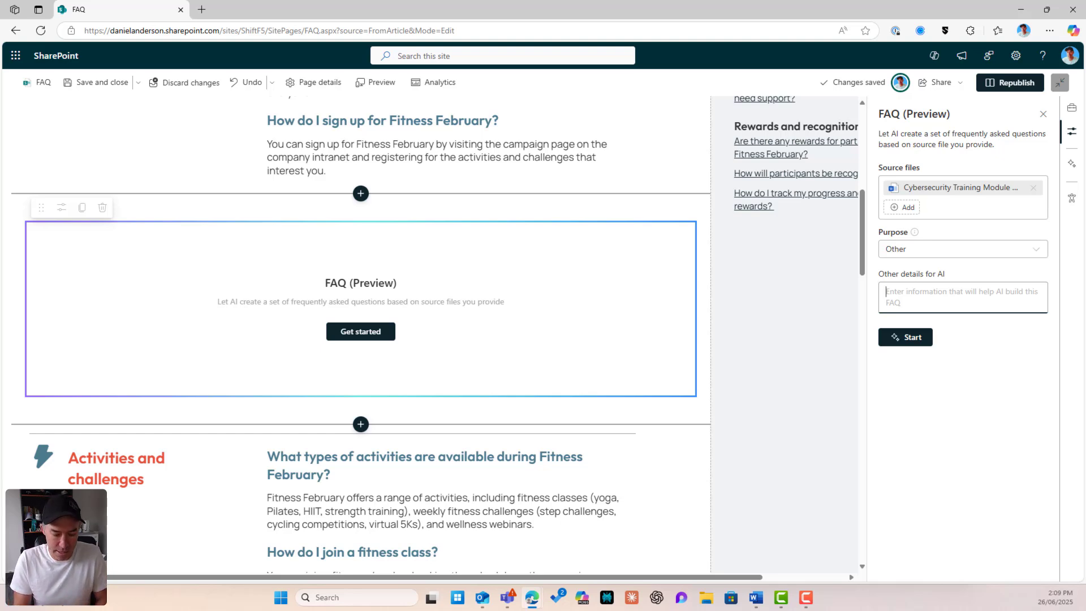
{"action": "type", "text": "This sour"}
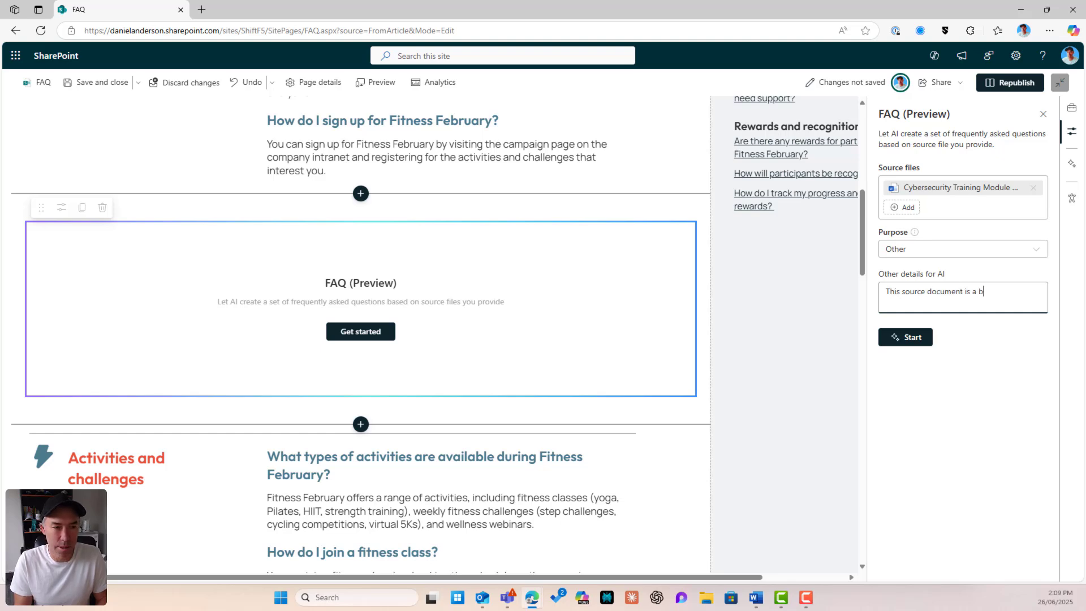
{"action": "type", "text": "ce document is a"}
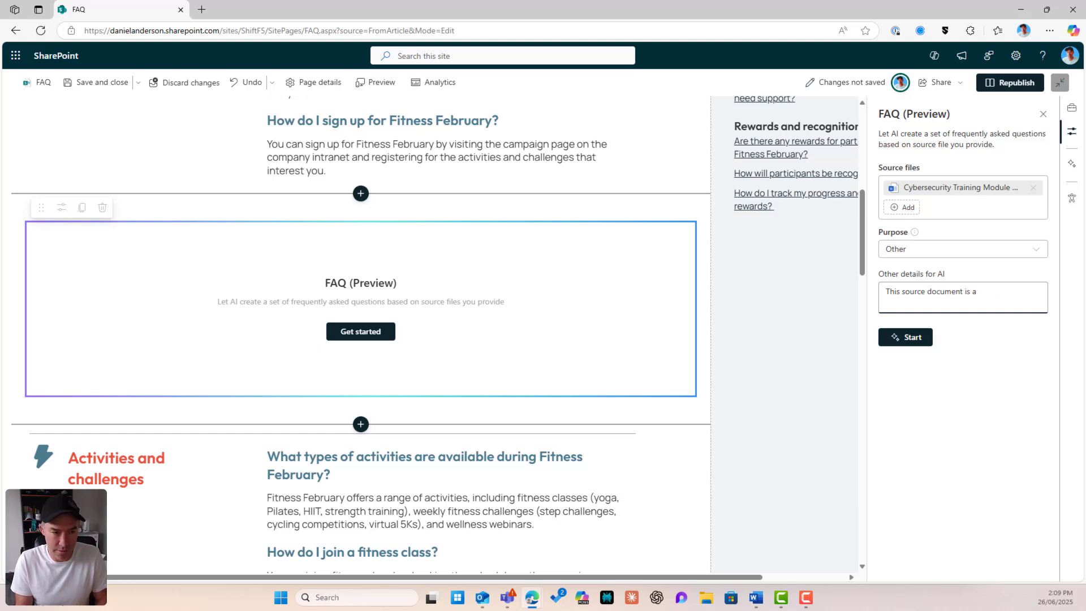
{"action": "type", "text": "bout Module 7 of"}
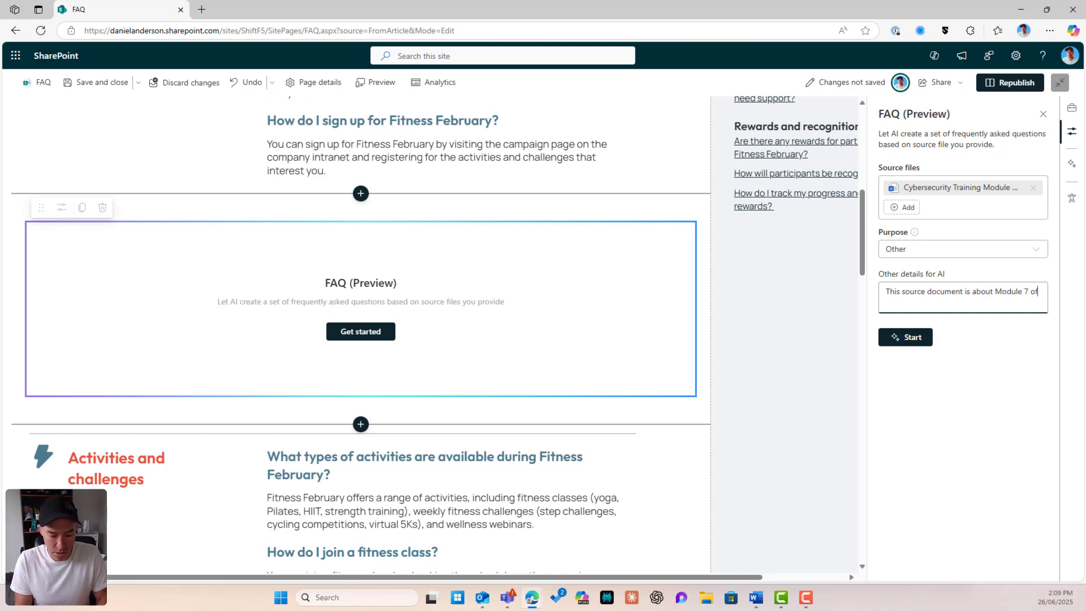
{"action": "type", "text": " the Cyber Tr"}
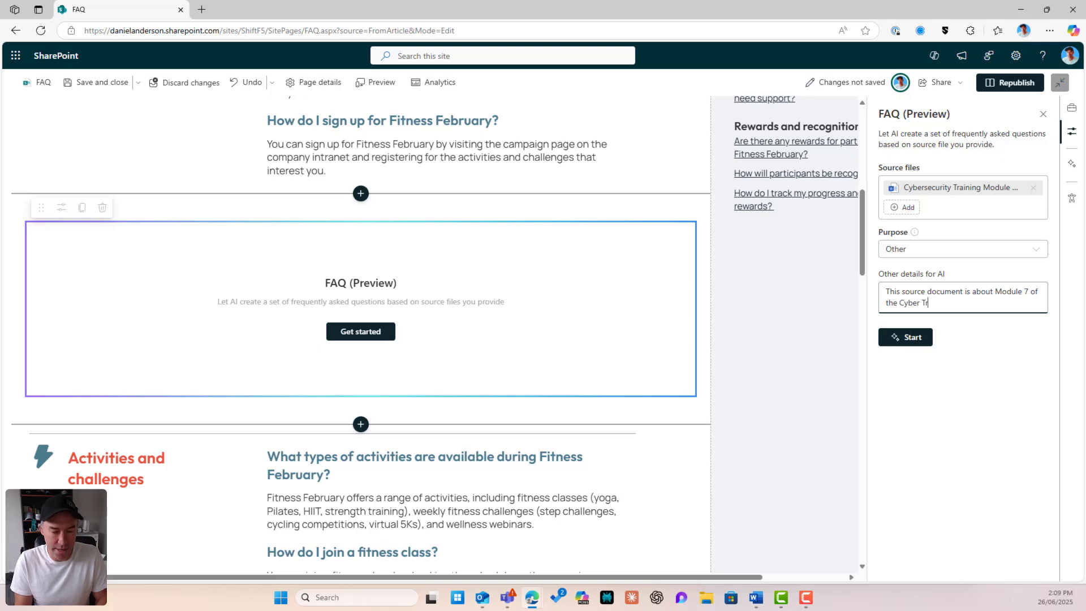
{"action": "type", "text": "aining"}
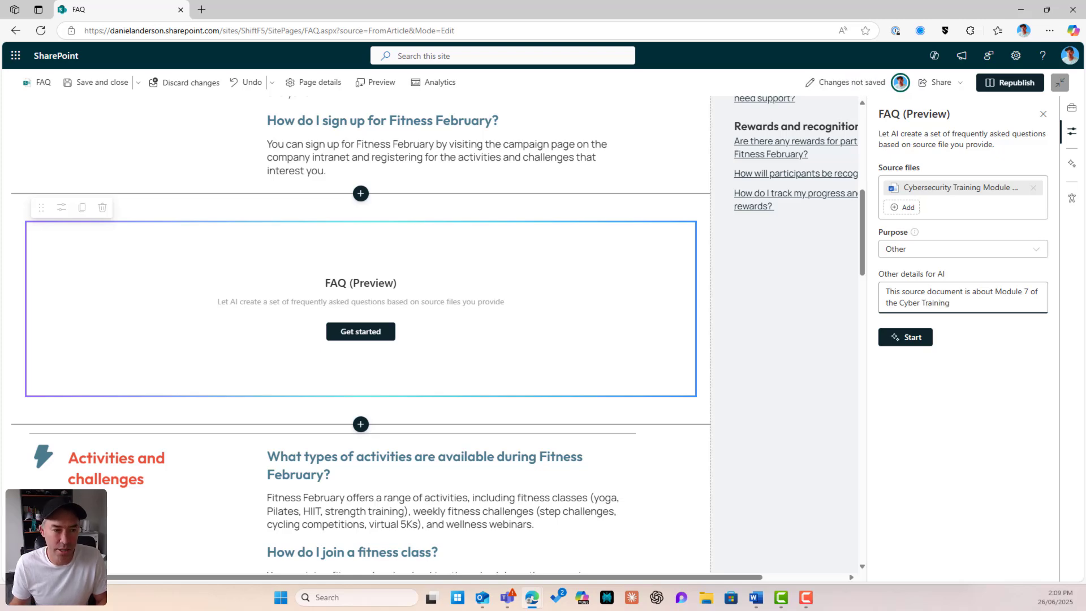
Generate the FAQ categories from the source file and have AI draft their questions and answers.
{"action": "left_click", "coordinate": [912, 338]}
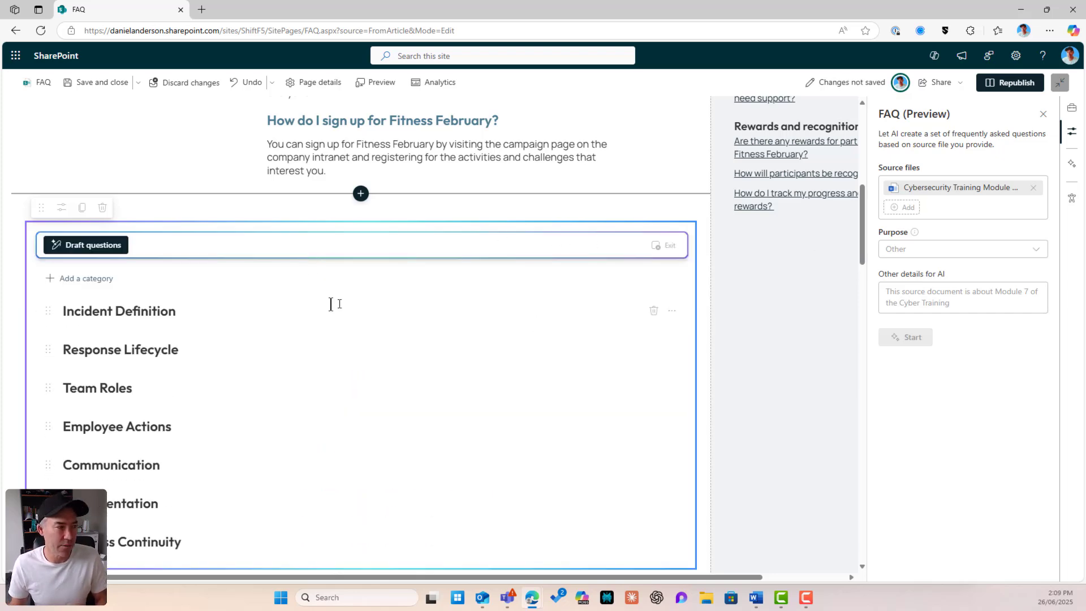
{"action": "left_click", "coordinate": [111, 245]}
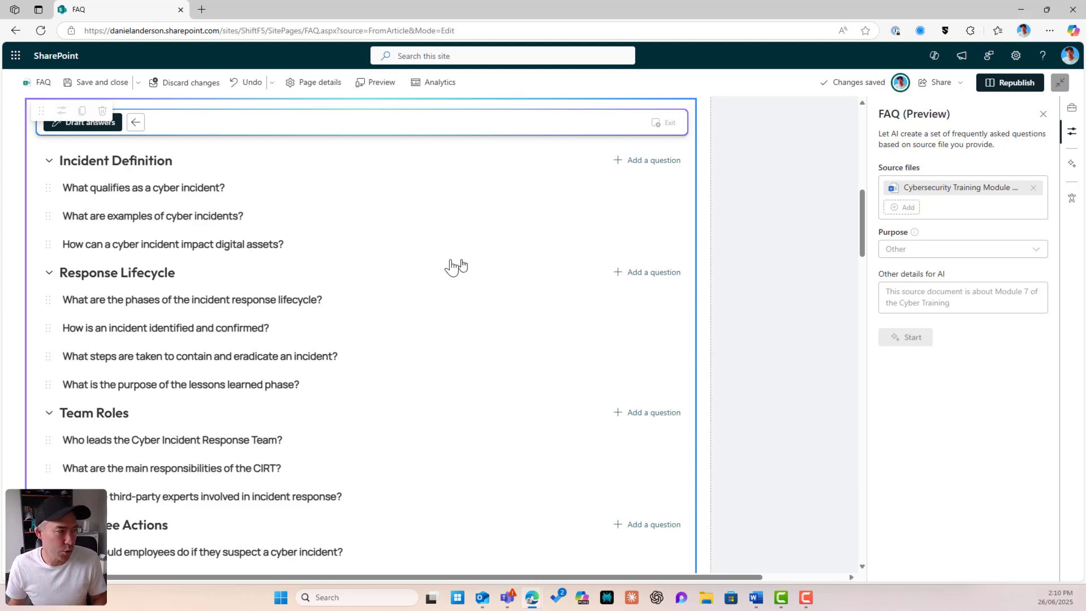
{"action": "scroll", "coordinate": [343, 307], "scroll_direction": "down", "scroll_amount": 1}
{"action": "scroll", "coordinate": [345, 308], "scroll_direction": "down", "scroll_amount": 5}
{"action": "scroll", "coordinate": [346, 312], "scroll_direction": "up", "scroll_amount": 8}
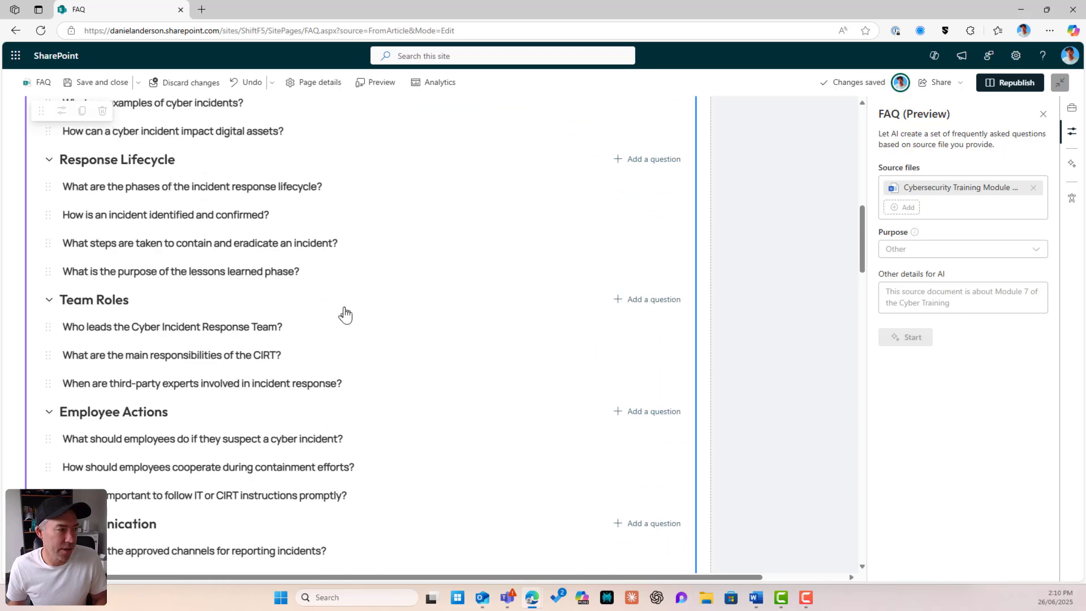
{"action": "left_click", "coordinate": [65, 236]}
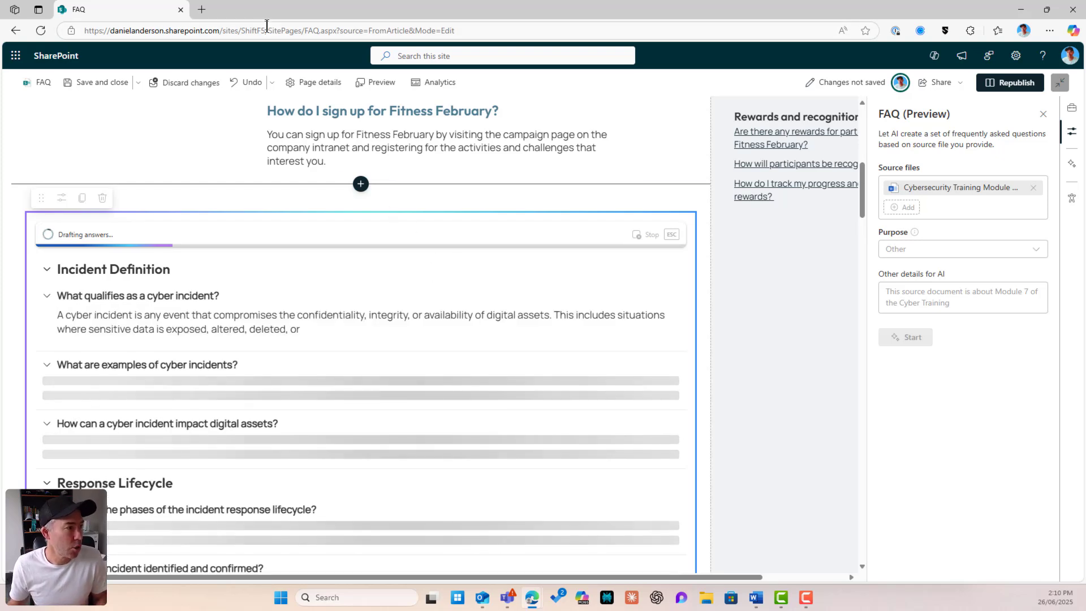
Open the ShiftF5 site's home page in a new browser tab, using the site part of the FAQ page's address.
{"action": "left_click_drag", "start_coordinate": [263, 30], "coordinate": [85, 31]}
{"action": "key", "text": "ctrl+c"}
{"action": "key", "text": "ctrl+t"}
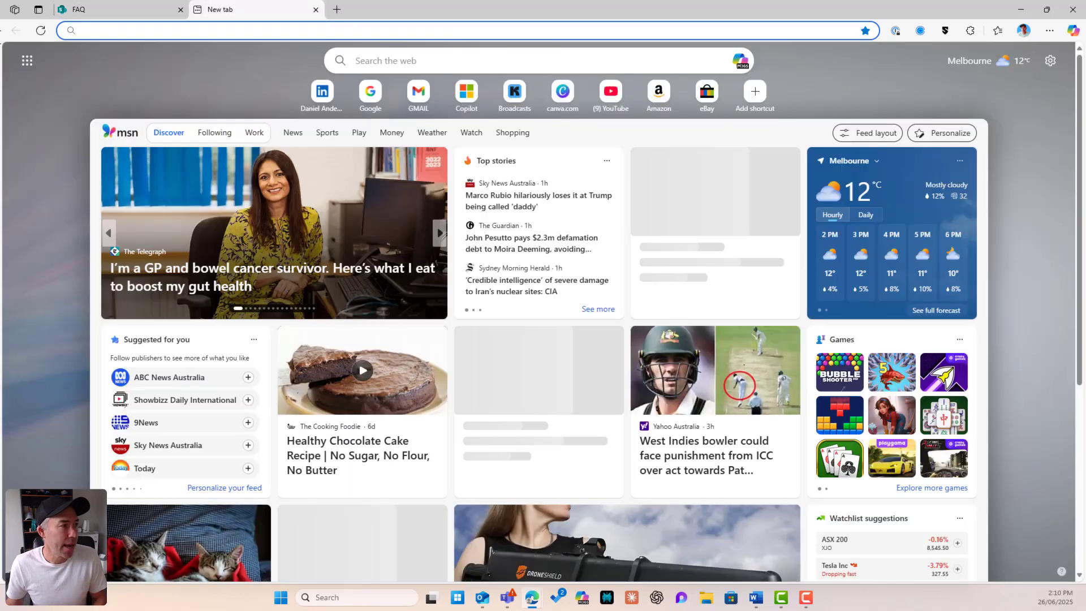
{"action": "left_click", "coordinate": [260, 24]}
{"action": "key", "text": "ctrl+v"}
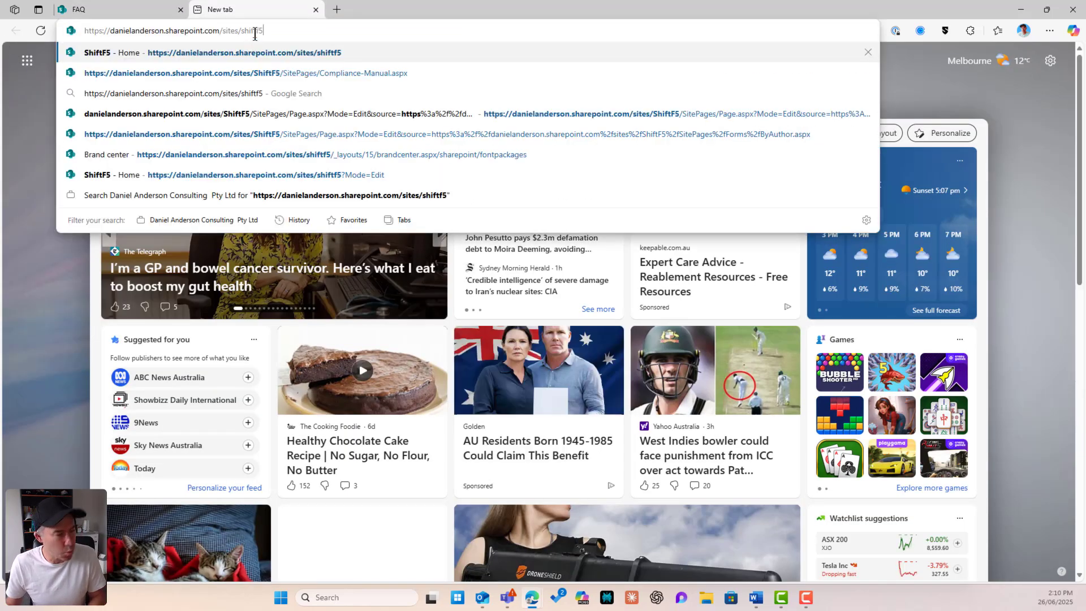
{"action": "key", "text": "Return"}
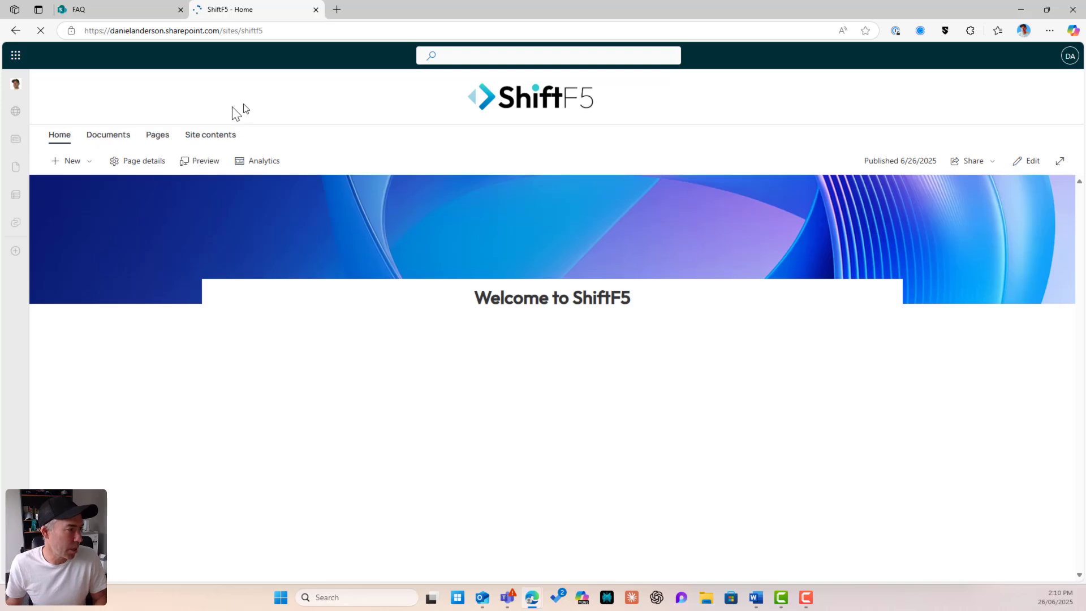
Start a new page from the ShiftF5 site home and check the extra creation options for a blank page.
{"action": "left_click", "coordinate": [85, 173]}
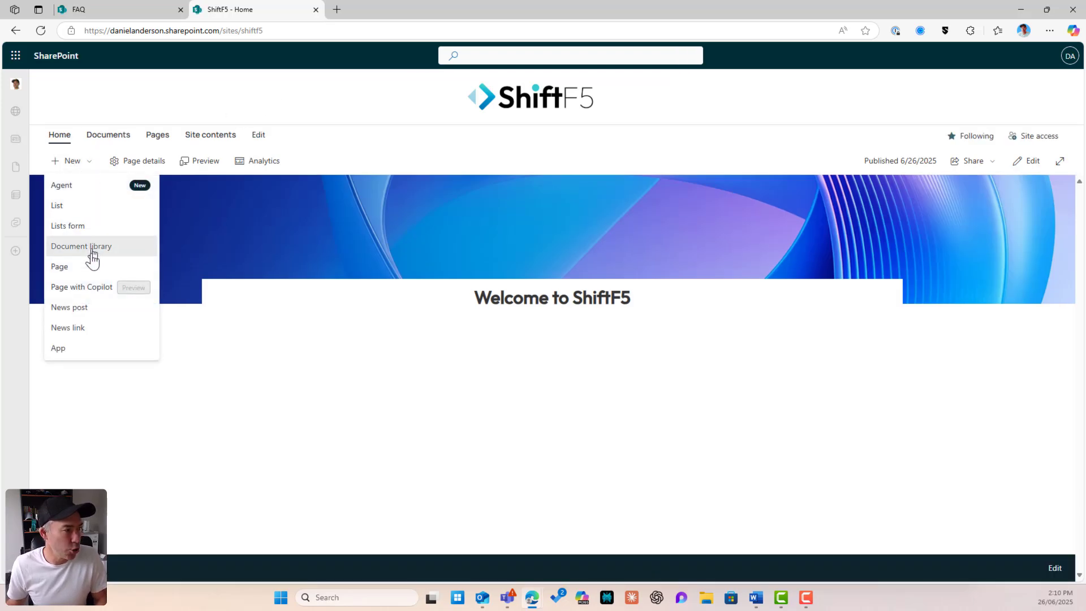
{"action": "left_click", "coordinate": [88, 269]}
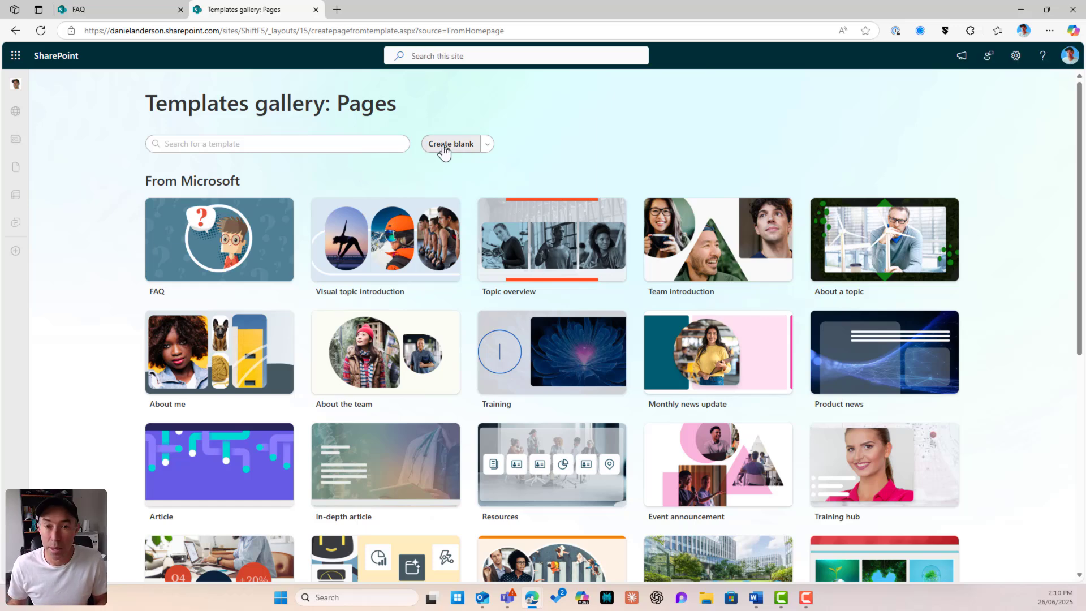
{"action": "left_click", "coordinate": [487, 146]}
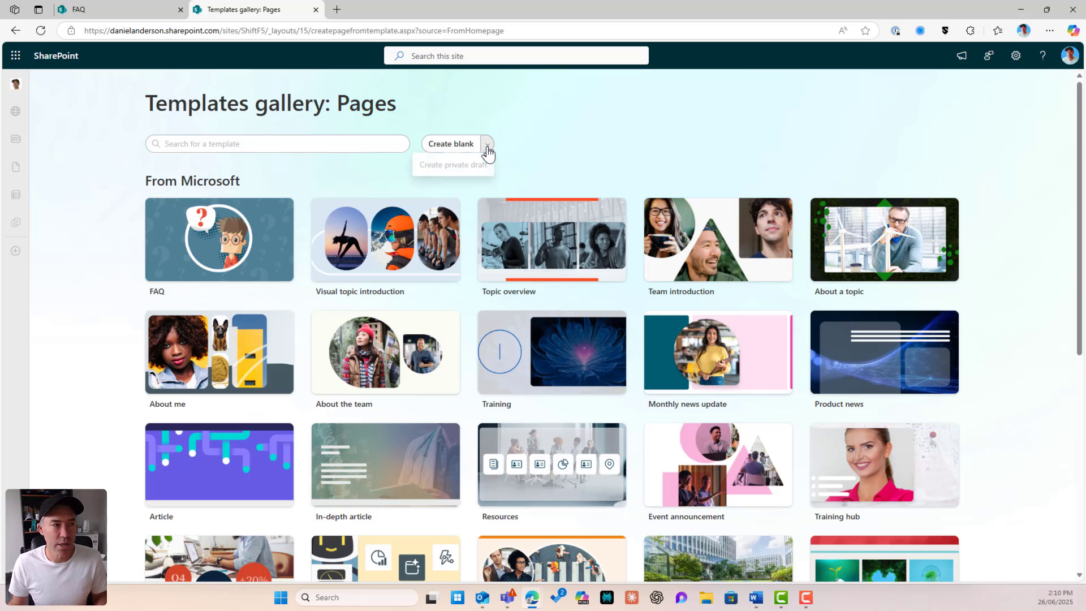
{"action": "left_click", "coordinate": [684, 188]}
Browse the Microsoft page templates and preview the How-to template's layout and steps.
{"action": "scroll", "coordinate": [751, 216], "scroll_direction": "down", "scroll_amount": 1}
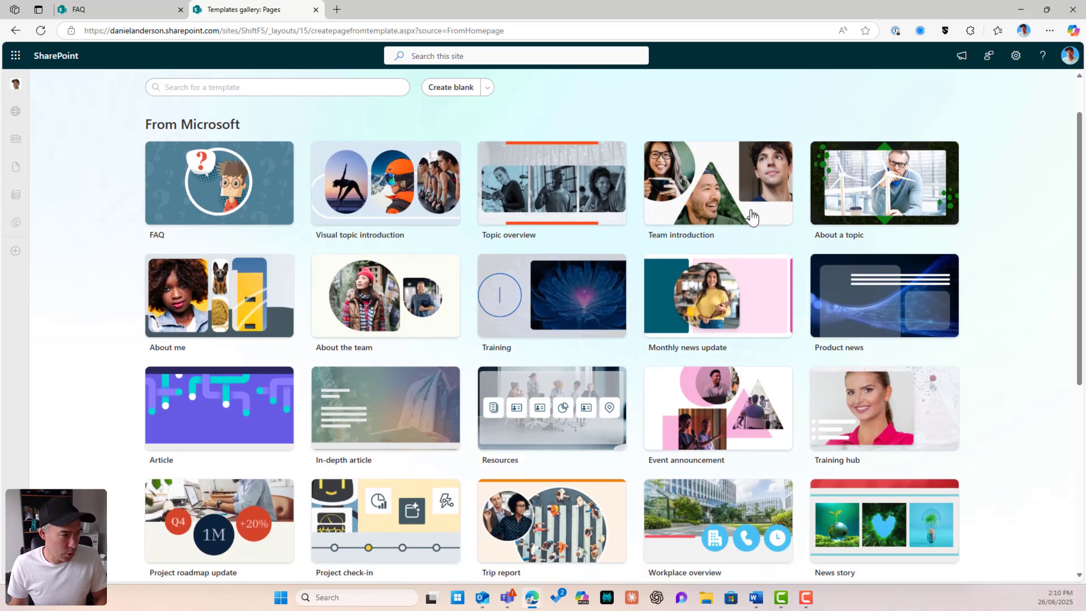
{"action": "scroll", "coordinate": [751, 217], "scroll_direction": "down", "scroll_amount": 4}
{"action": "scroll", "coordinate": [751, 217], "scroll_direction": "down", "scroll_amount": 1}
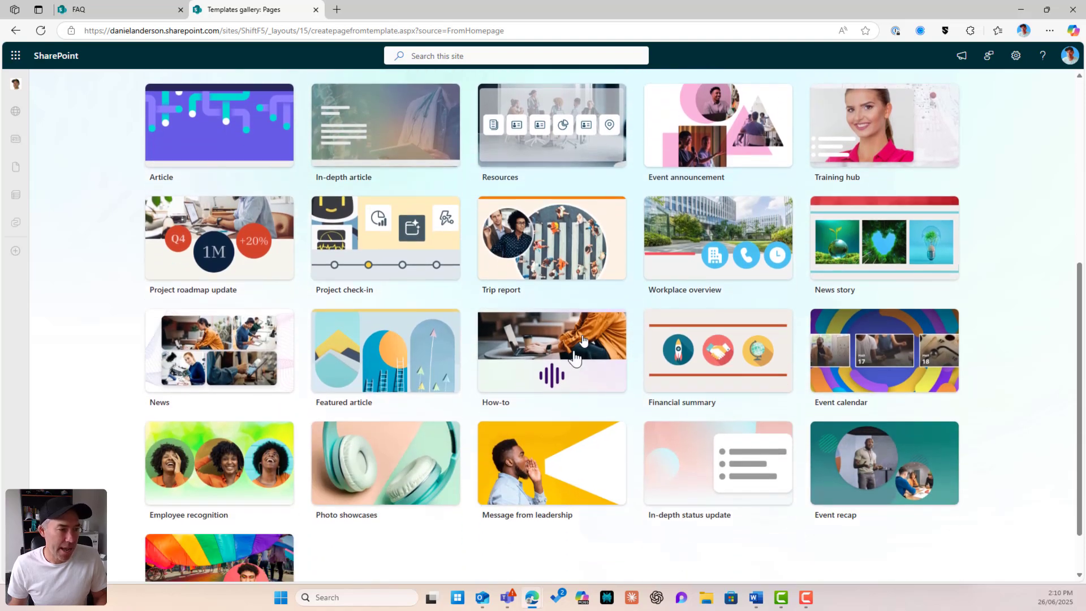
{"action": "left_click", "coordinate": [566, 371]}
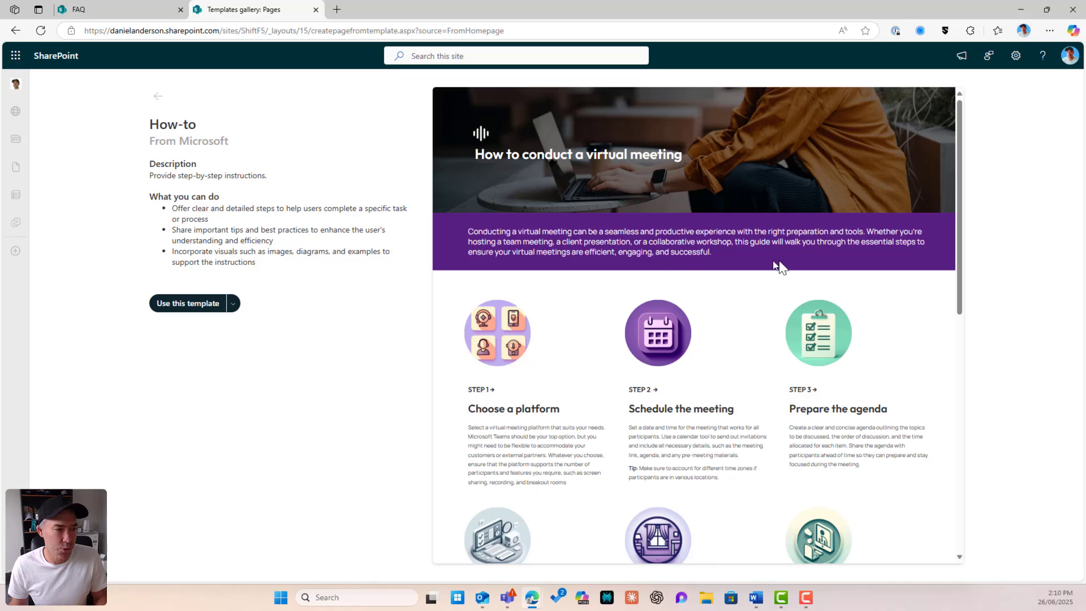
{"action": "scroll", "coordinate": [785, 267], "scroll_direction": "down", "scroll_amount": 10}
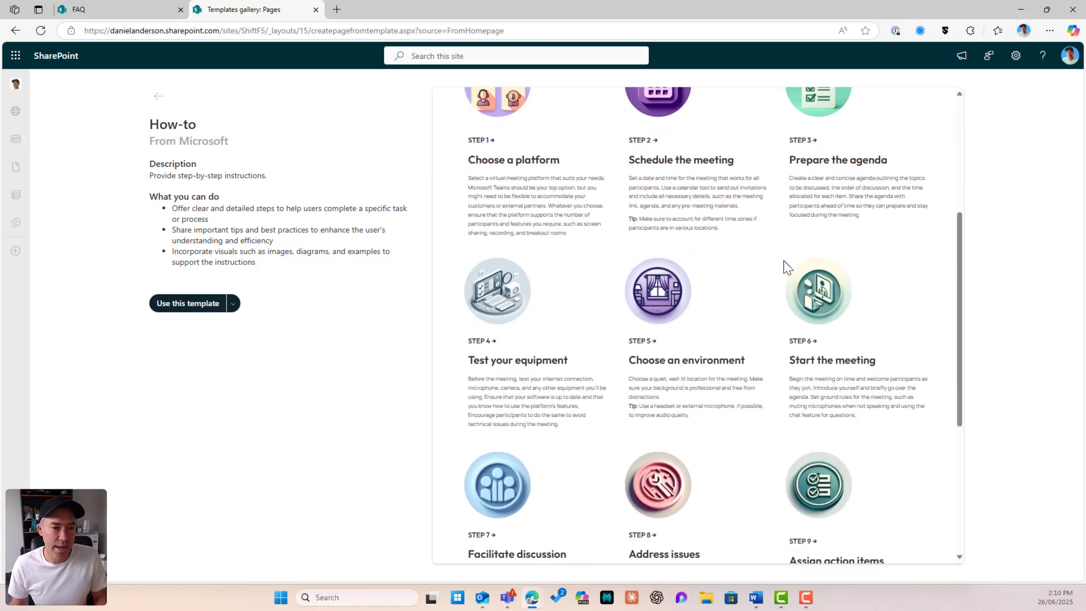
{"action": "scroll", "coordinate": [782, 260], "scroll_direction": "up", "scroll_amount": 10}
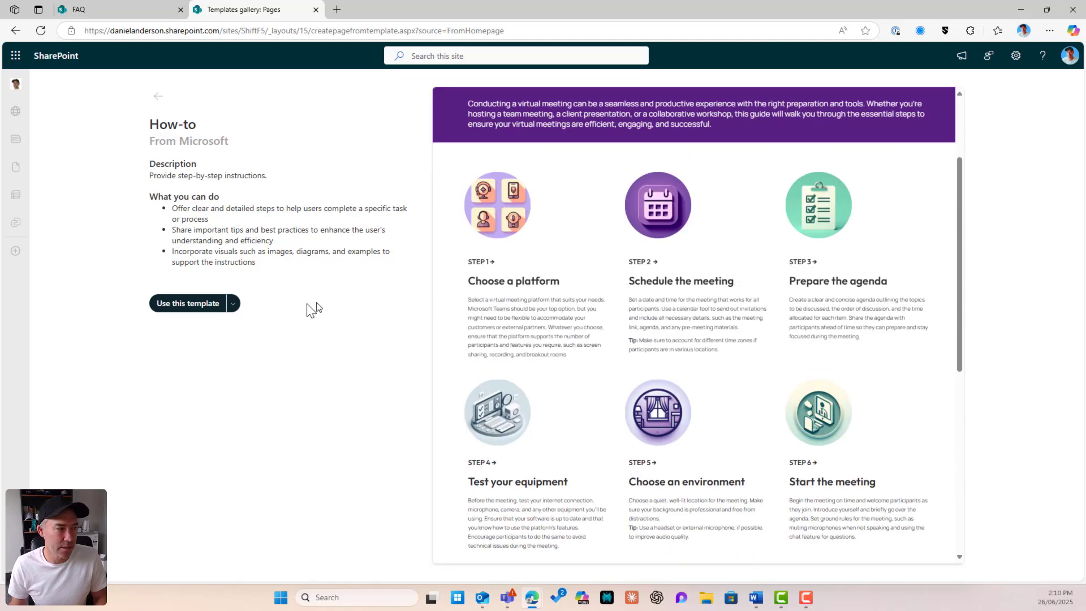
Create a page from the How-to template and title it with its banner heading, "How to conduct a virtual meeting".
{"action": "left_click", "coordinate": [187, 303]}
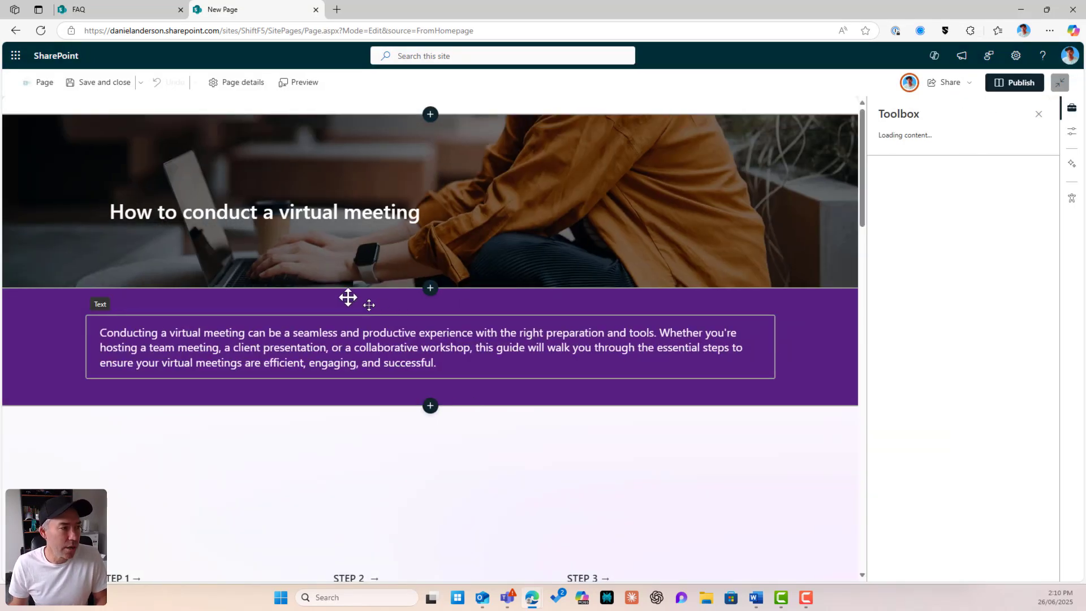
{"action": "left_click", "coordinate": [315, 213]}
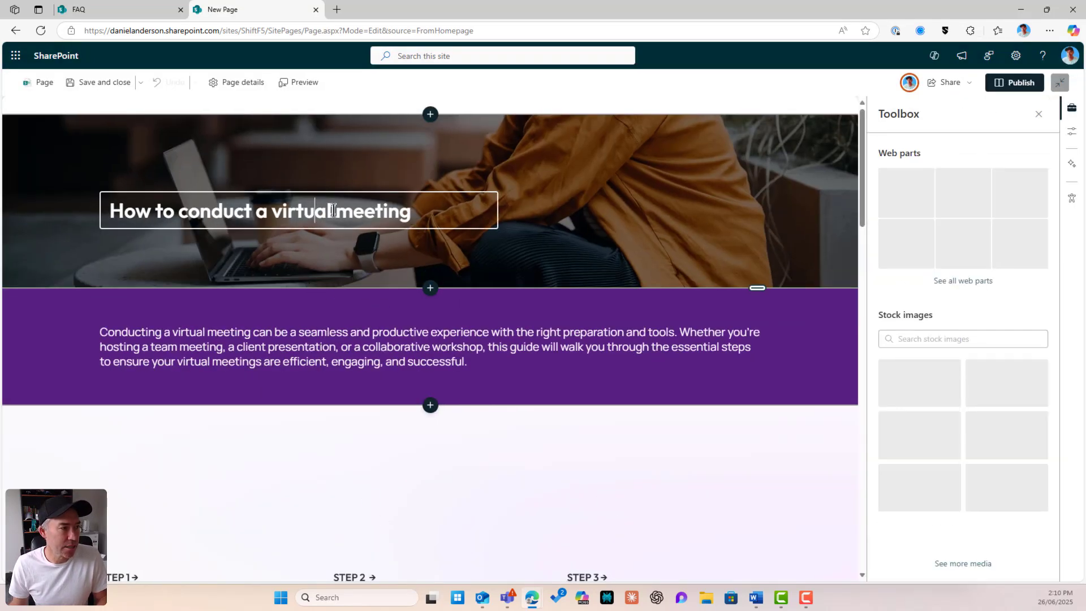
{"action": "left_click_drag", "start_coordinate": [411, 211], "coordinate": [116, 216]}
{"action": "key", "text": "ctrl+c"}
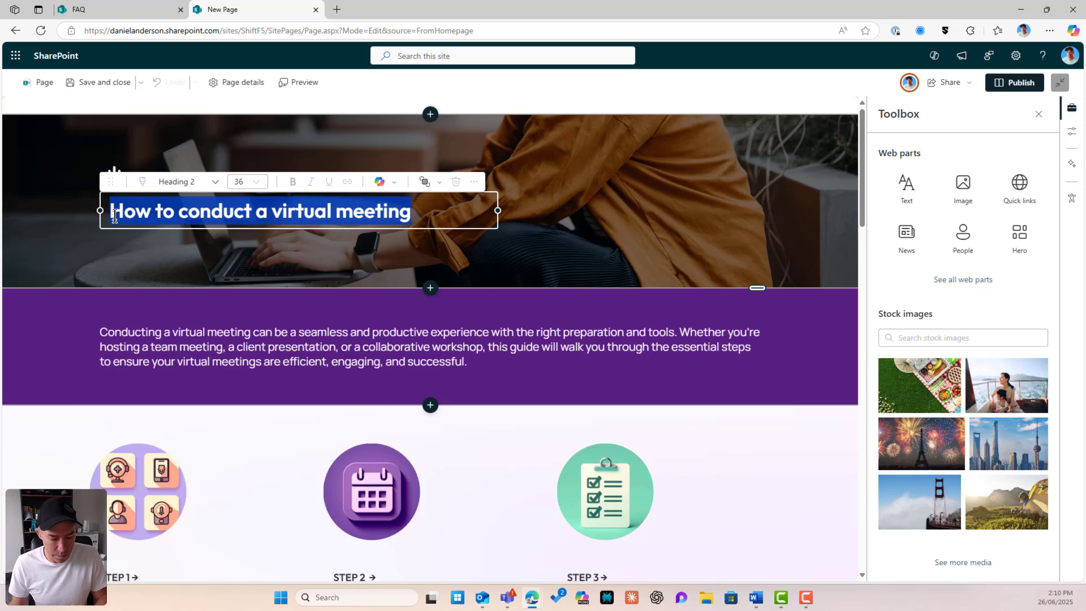
{"action": "left_click", "coordinate": [45, 84]}
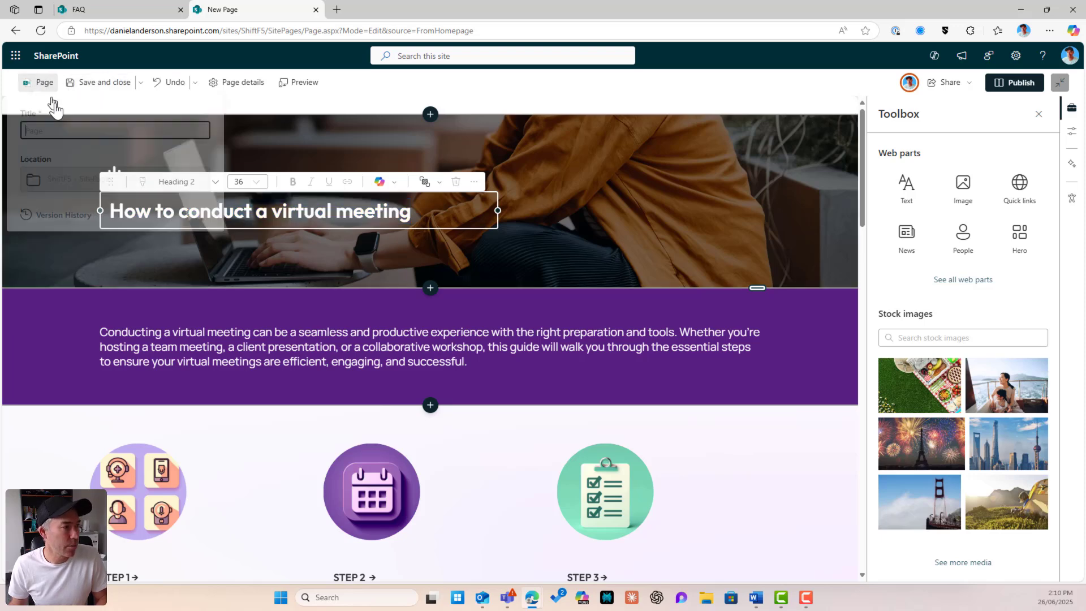
{"action": "key", "text": "ctrl+v"}
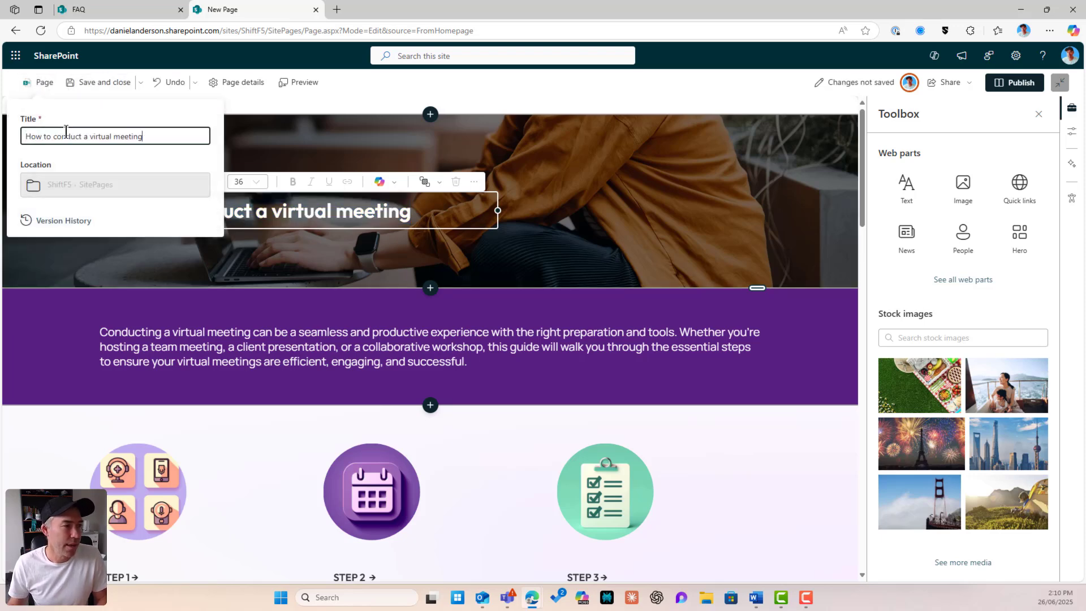
Publish the virtual meeting page, dismiss the promotion options and look through its published steps.
{"action": "left_click", "coordinate": [1015, 83]}
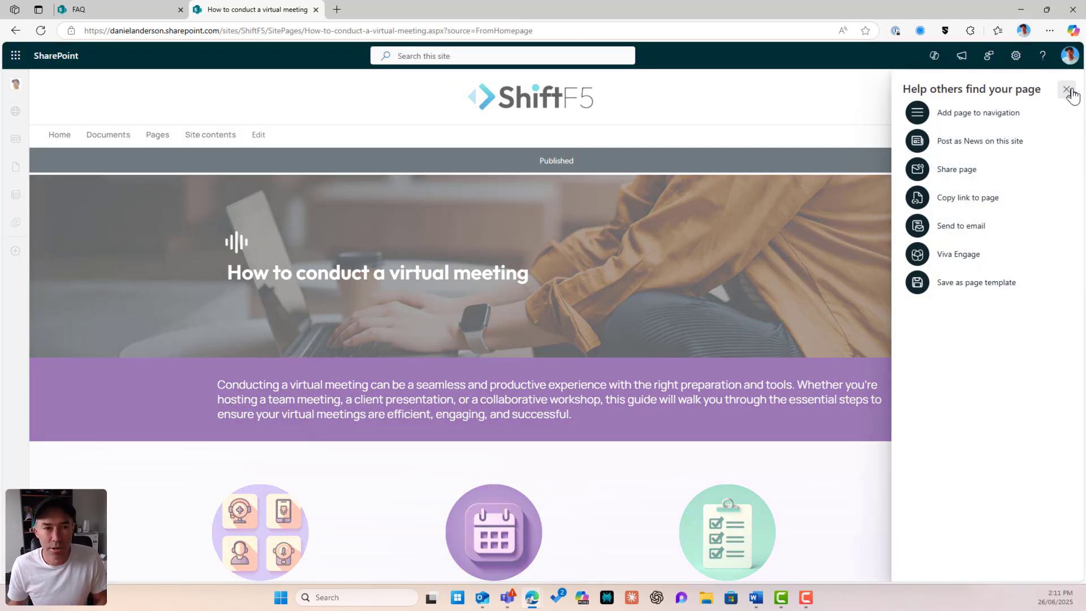
{"action": "left_click", "coordinate": [1068, 91]}
{"action": "scroll", "coordinate": [854, 269], "scroll_direction": "down", "scroll_amount": 6}
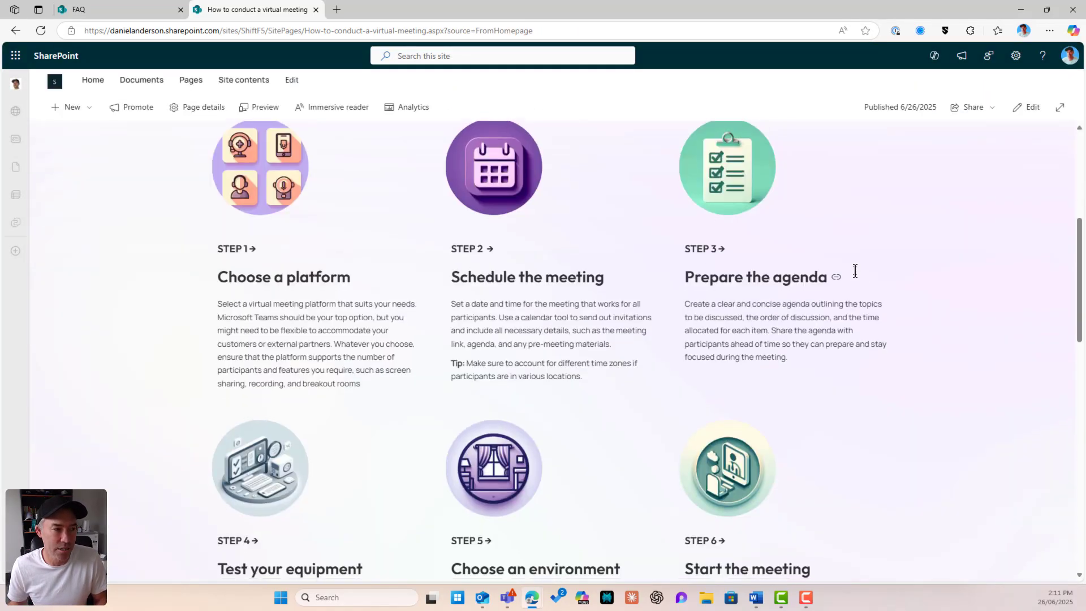
{"action": "scroll", "coordinate": [854, 271], "scroll_direction": "down", "scroll_amount": 8}
{"action": "scroll", "coordinate": [854, 270], "scroll_direction": "up", "scroll_amount": 3}
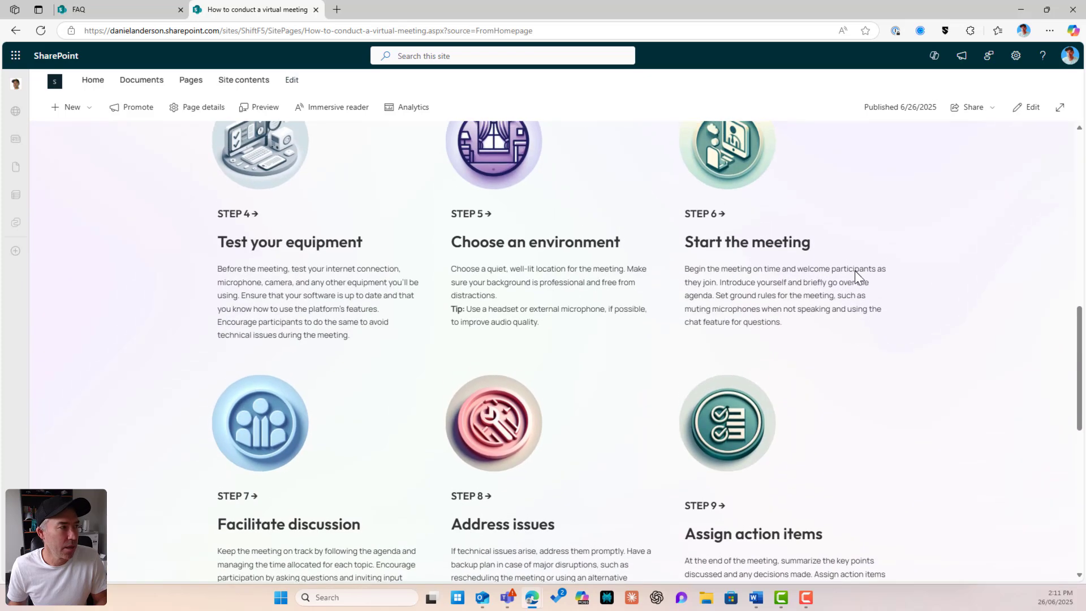
{"action": "scroll", "coordinate": [854, 271], "scroll_direction": "up", "scroll_amount": 1}
Start another new page from the published page and browse the Microsoft page templates.
{"action": "left_click", "coordinate": [72, 107]}
{"action": "left_click", "coordinate": [89, 133]}
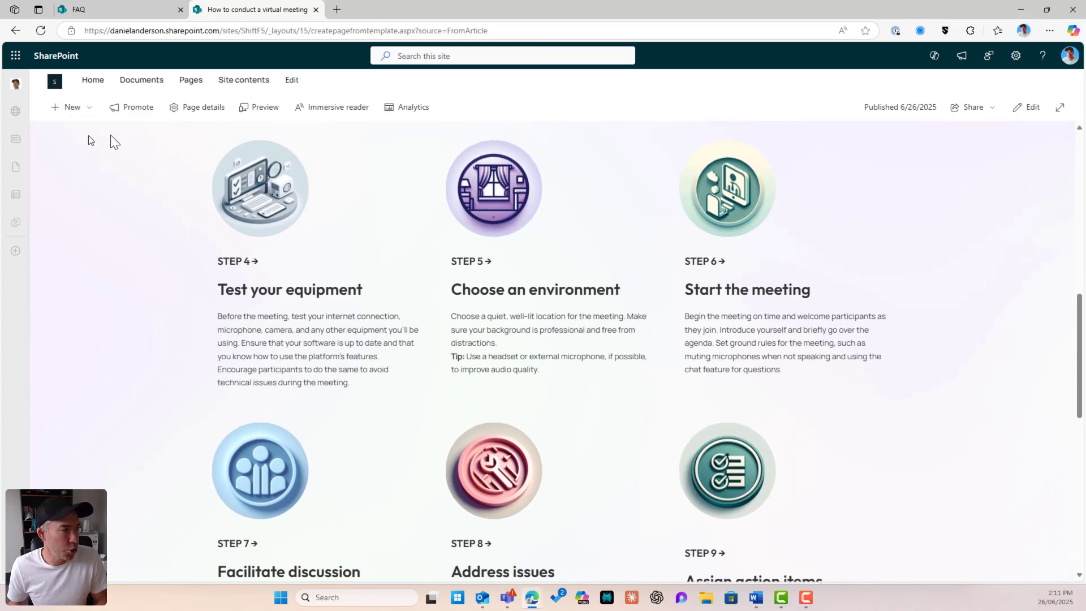
{"action": "scroll", "coordinate": [704, 273], "scroll_direction": "down", "scroll_amount": 4}
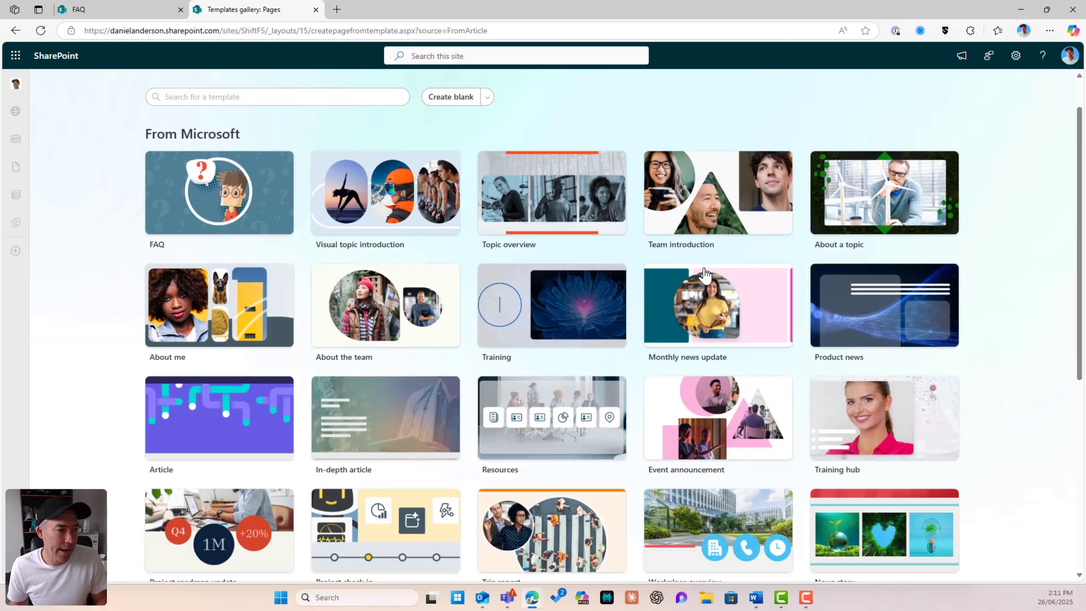
{"action": "scroll", "coordinate": [703, 275], "scroll_direction": "down", "scroll_amount": 3}
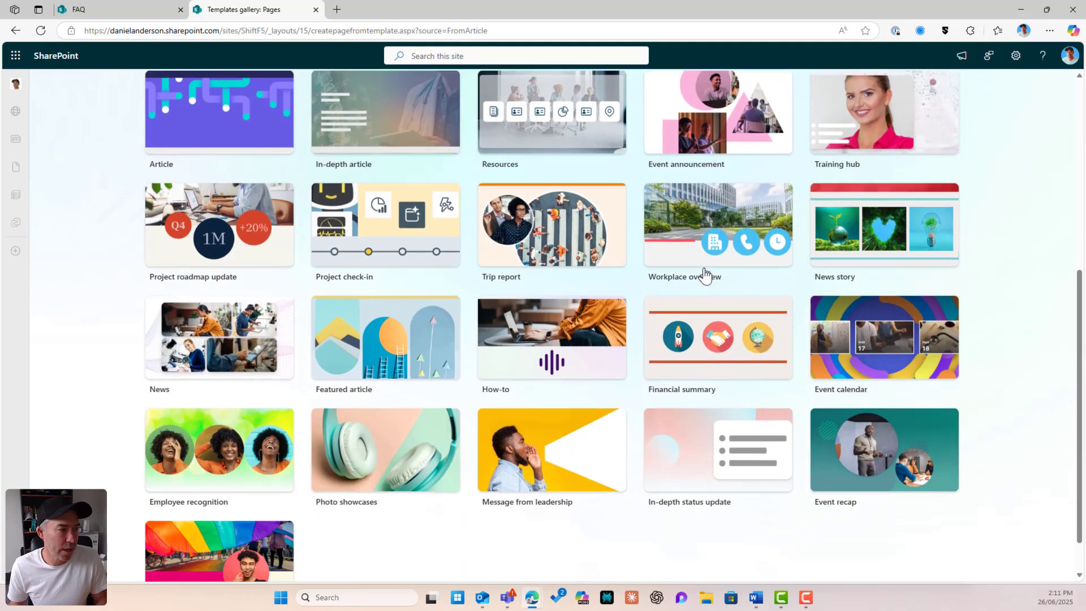
Preview the Project check-in template, examining its highlights, roadmap, resources and team sections.
{"action": "left_click", "coordinate": [371, 172]}
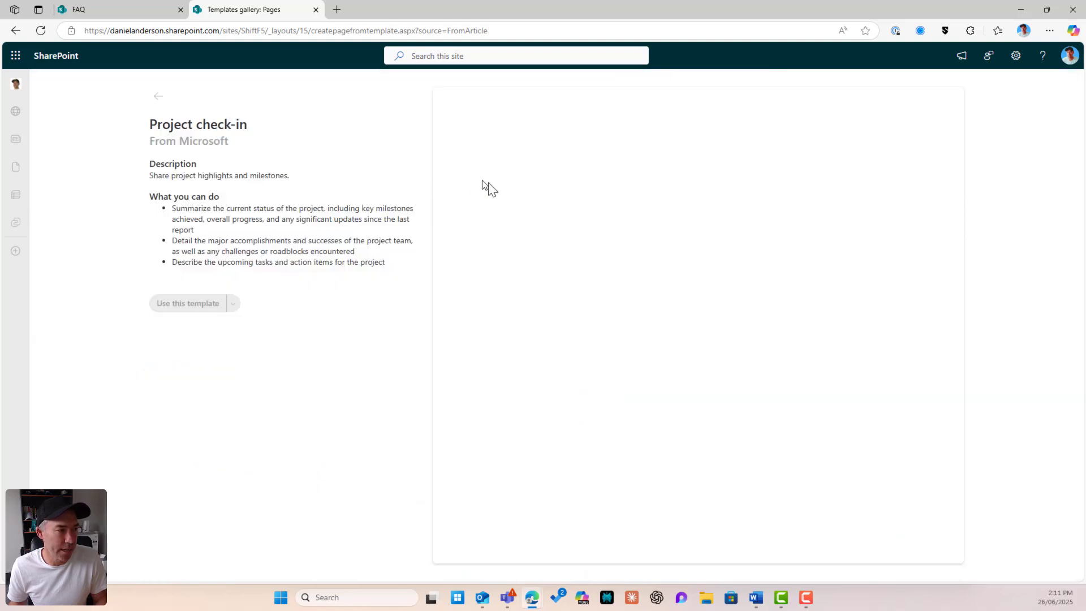
{"action": "scroll", "coordinate": [960, 245], "scroll_direction": "down", "scroll_amount": 6}
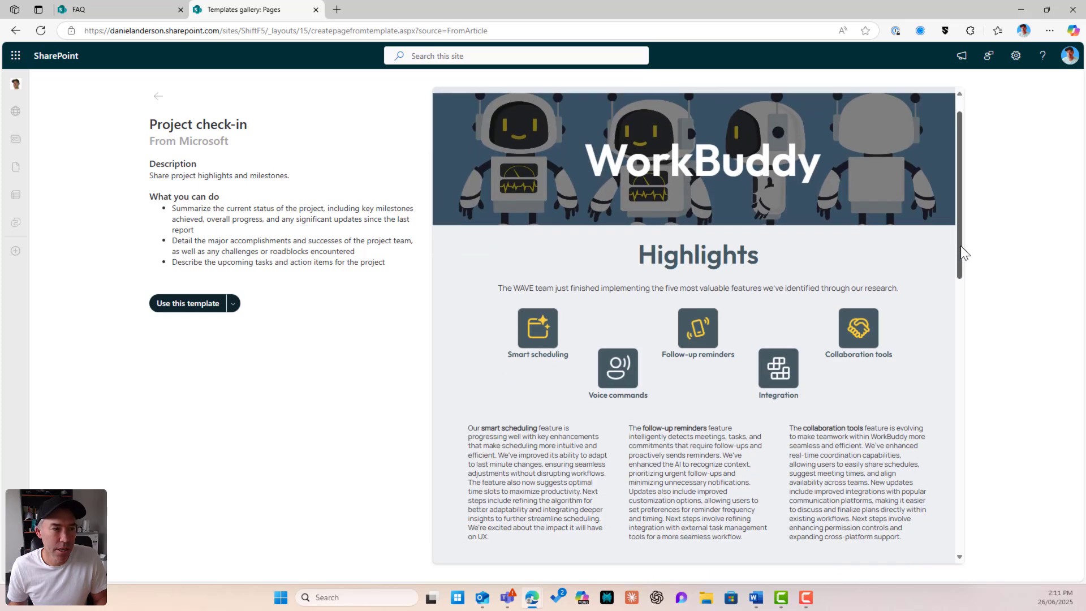
{"action": "scroll", "coordinate": [960, 245], "scroll_direction": "down", "scroll_amount": 2}
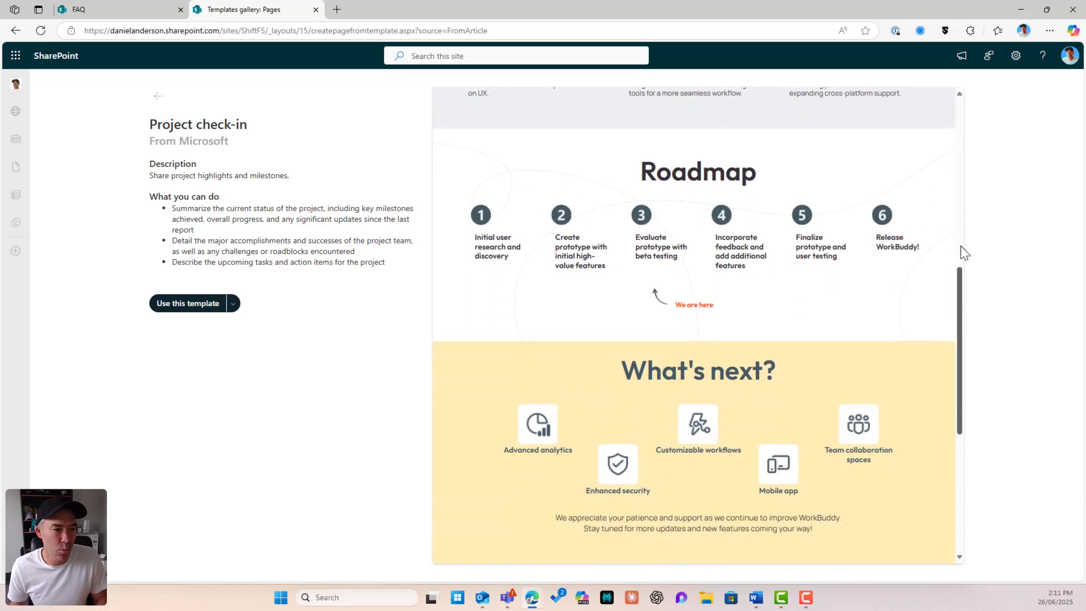
{"action": "scroll", "coordinate": [960, 245], "scroll_direction": "down", "scroll_amount": 2}
{"action": "scroll", "coordinate": [961, 246], "scroll_direction": "down", "scroll_amount": 3}
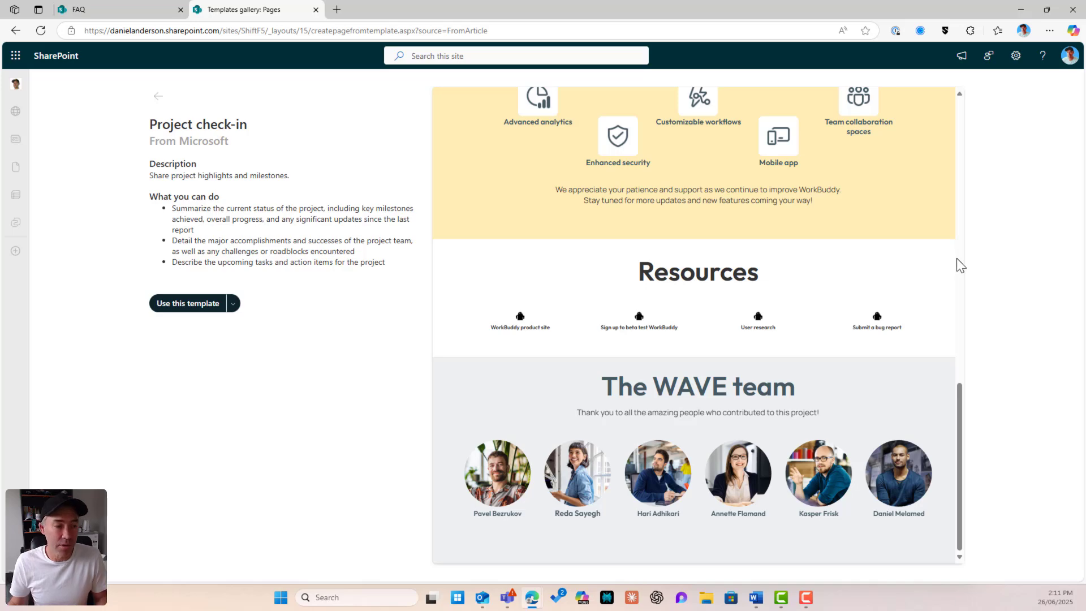
{"action": "scroll", "coordinate": [904, 332], "scroll_direction": "up", "scroll_amount": 5}
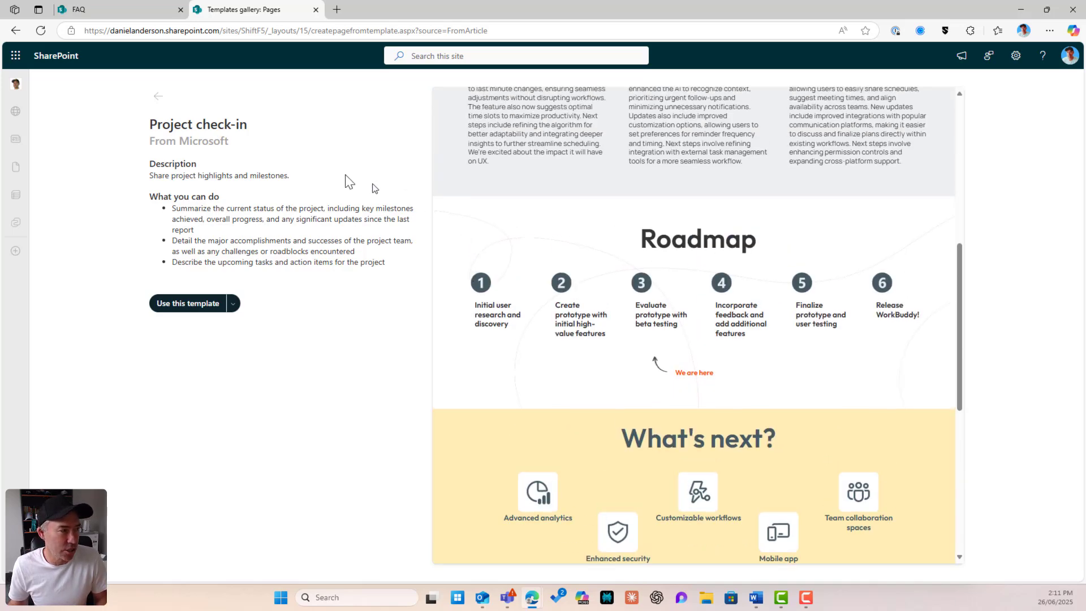
Return to the template gallery and preview the Workplace overview template's location details, amenities and parking sections.
{"action": "left_click", "coordinate": [158, 97]}
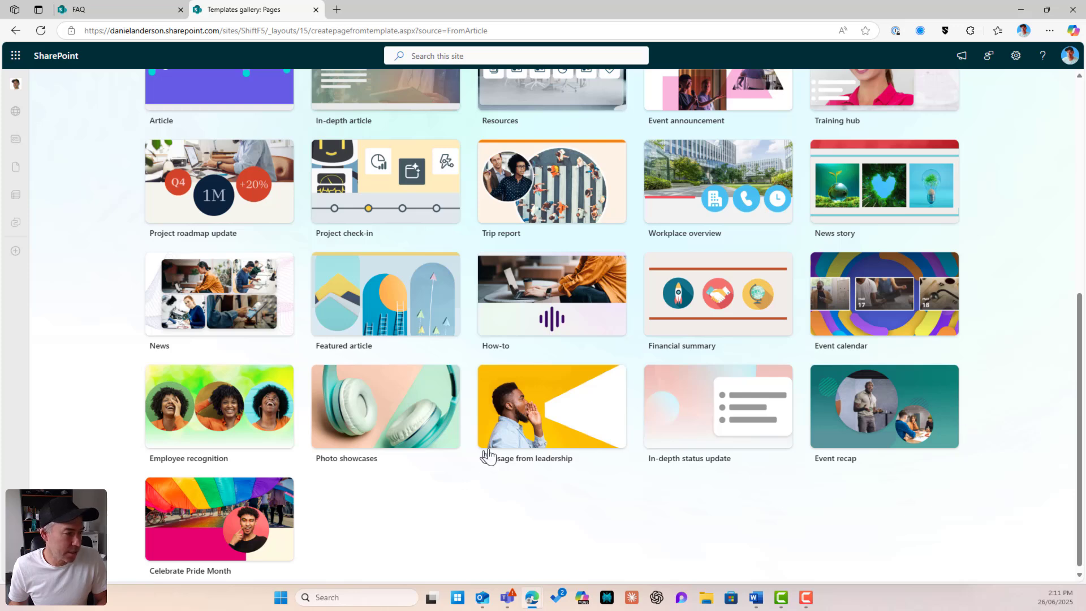
{"action": "scroll", "coordinate": [815, 486], "scroll_direction": "up", "scroll_amount": 3}
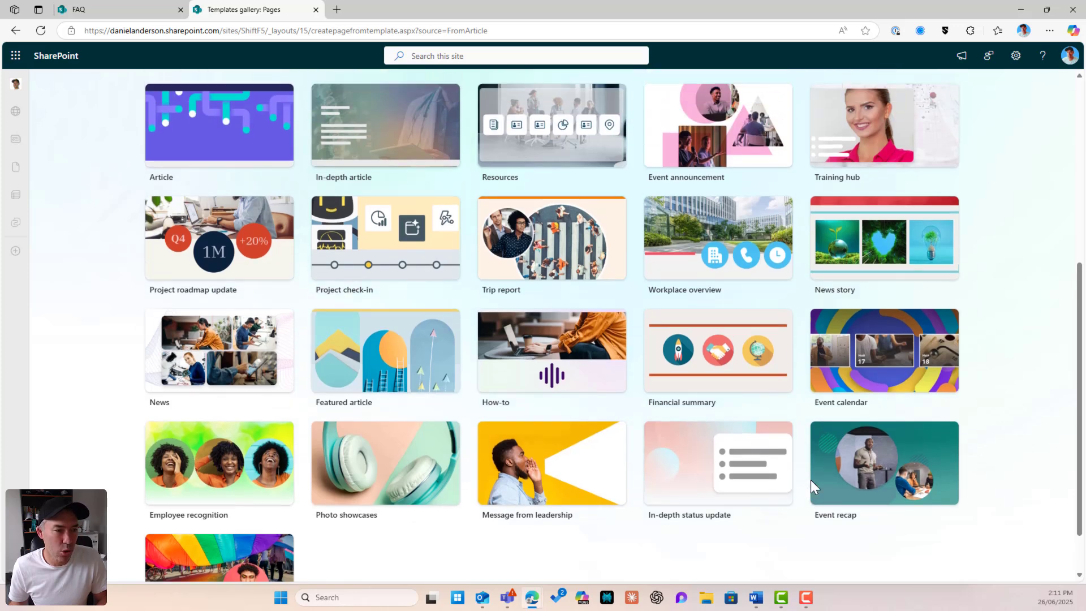
{"action": "scroll", "coordinate": [814, 481], "scroll_direction": "up", "scroll_amount": 1}
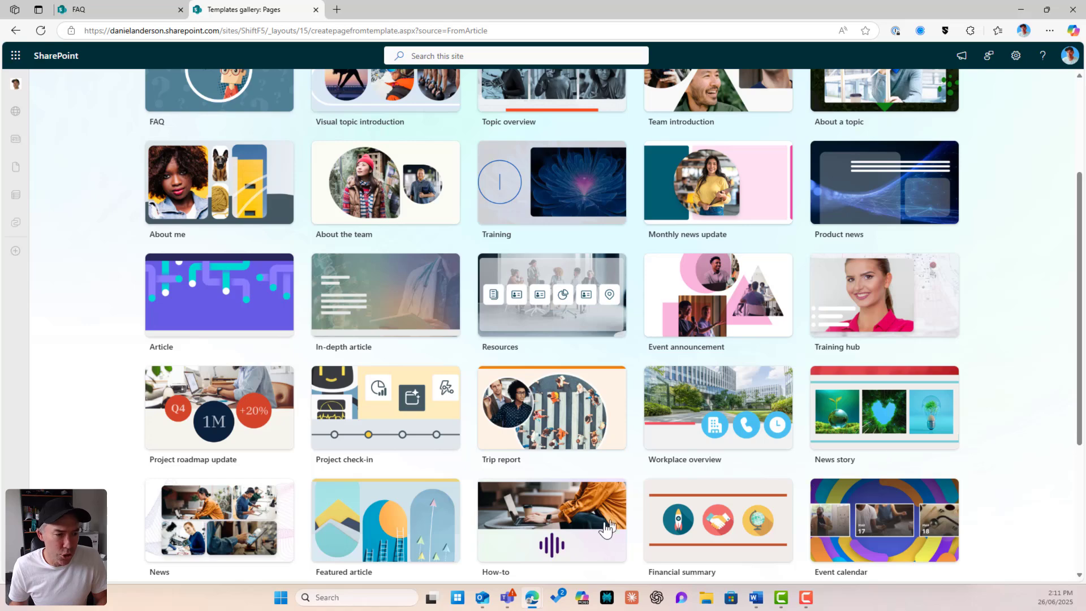
{"action": "left_click", "coordinate": [713, 420]}
{"action": "scroll", "coordinate": [770, 403], "scroll_direction": "down", "scroll_amount": 3}
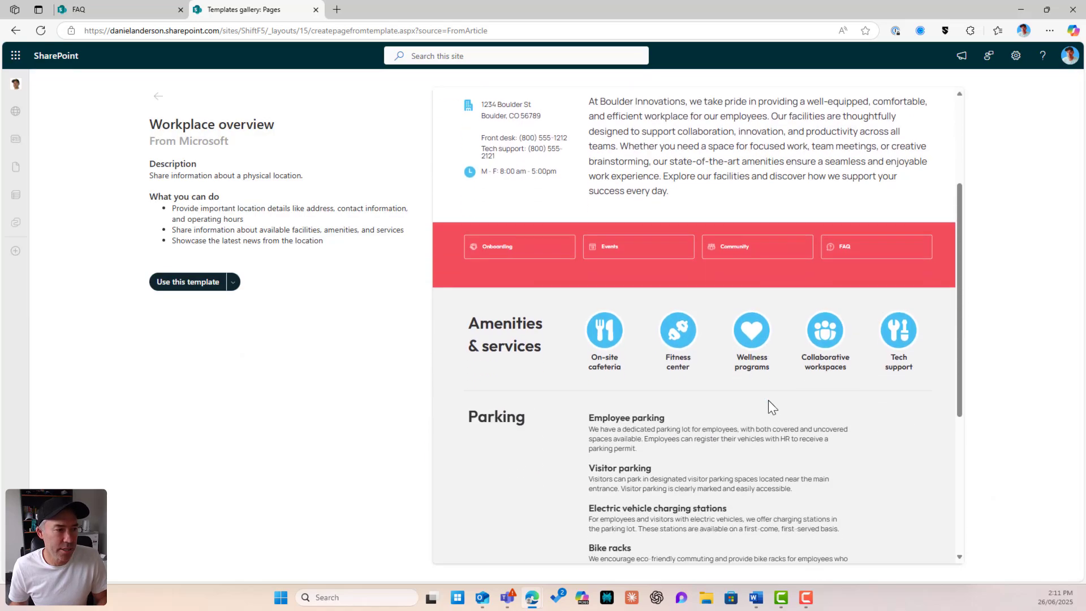
{"action": "scroll", "coordinate": [768, 399], "scroll_direction": "up", "scroll_amount": 3}
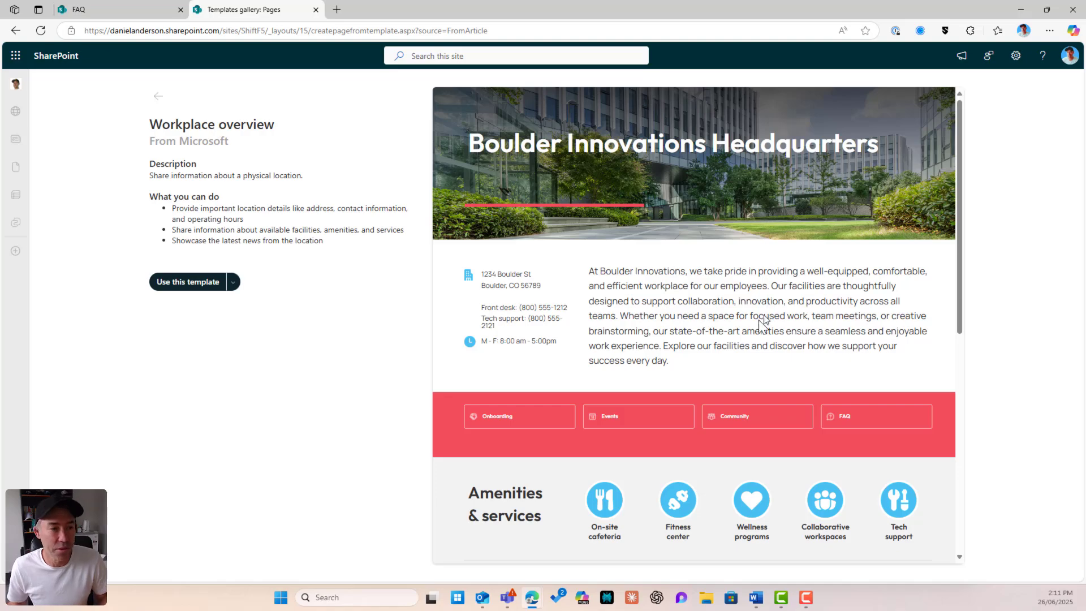
{"action": "scroll", "coordinate": [760, 318], "scroll_direction": "down", "scroll_amount": 7}
{"action": "scroll", "coordinate": [758, 327], "scroll_direction": "up", "scroll_amount": 6}
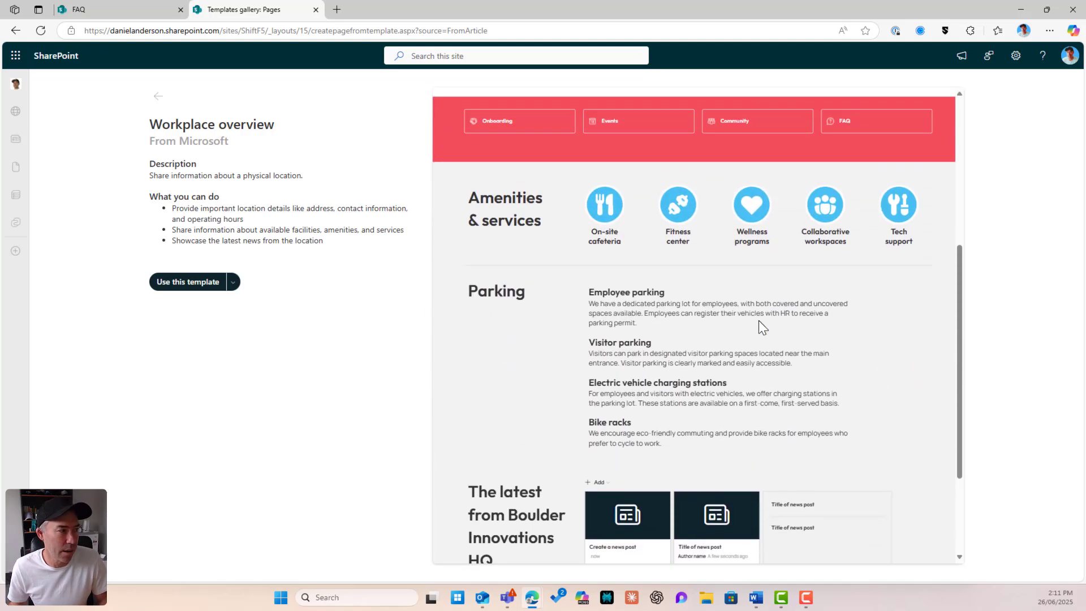
Return to the gallery, preview the Article template through its further reading section and create a page from it.
{"action": "left_click", "coordinate": [154, 100]}
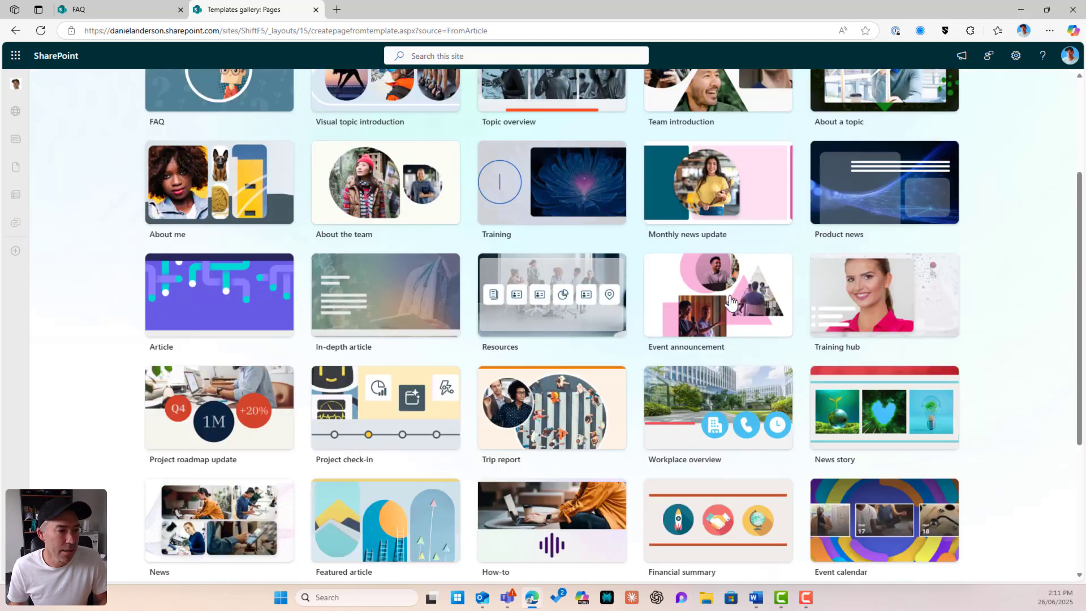
{"action": "left_click", "coordinate": [244, 305]}
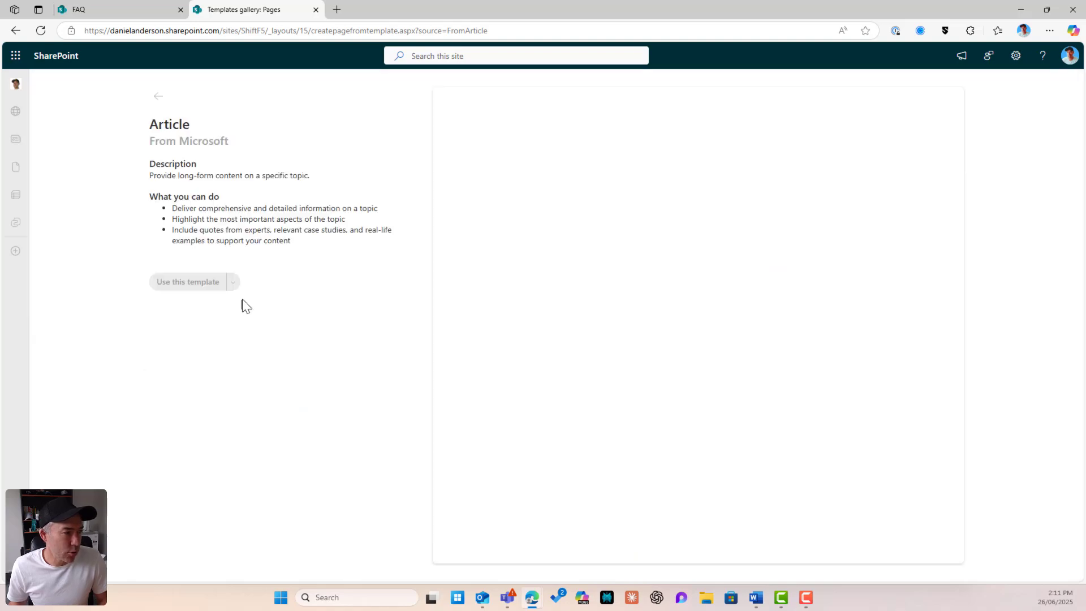
{"action": "scroll", "coordinate": [864, 289], "scroll_direction": "down", "scroll_amount": 9}
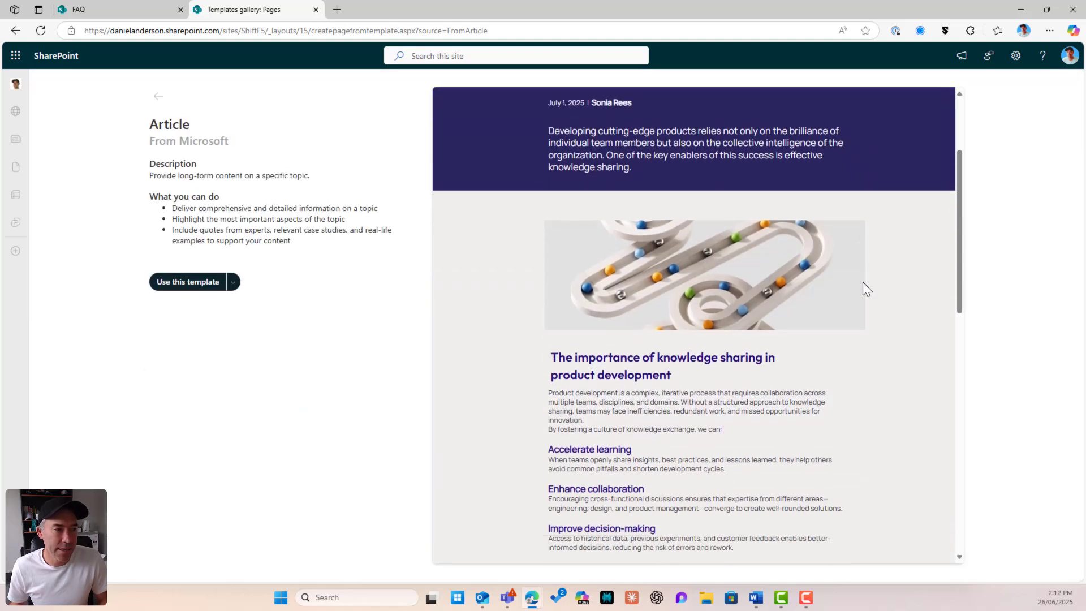
{"action": "scroll", "coordinate": [865, 289], "scroll_direction": "down", "scroll_amount": 5}
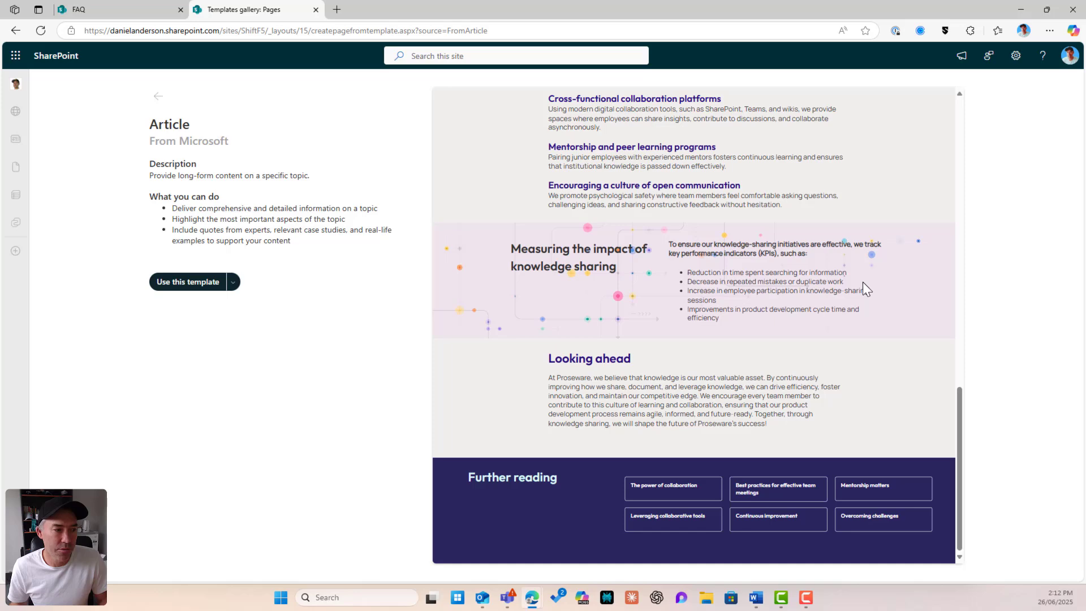
{"action": "scroll", "coordinate": [863, 281], "scroll_direction": "up", "scroll_amount": 1}
{"action": "scroll", "coordinate": [860, 283], "scroll_direction": "down", "scroll_amount": 1}
{"action": "left_click", "coordinate": [191, 282]}
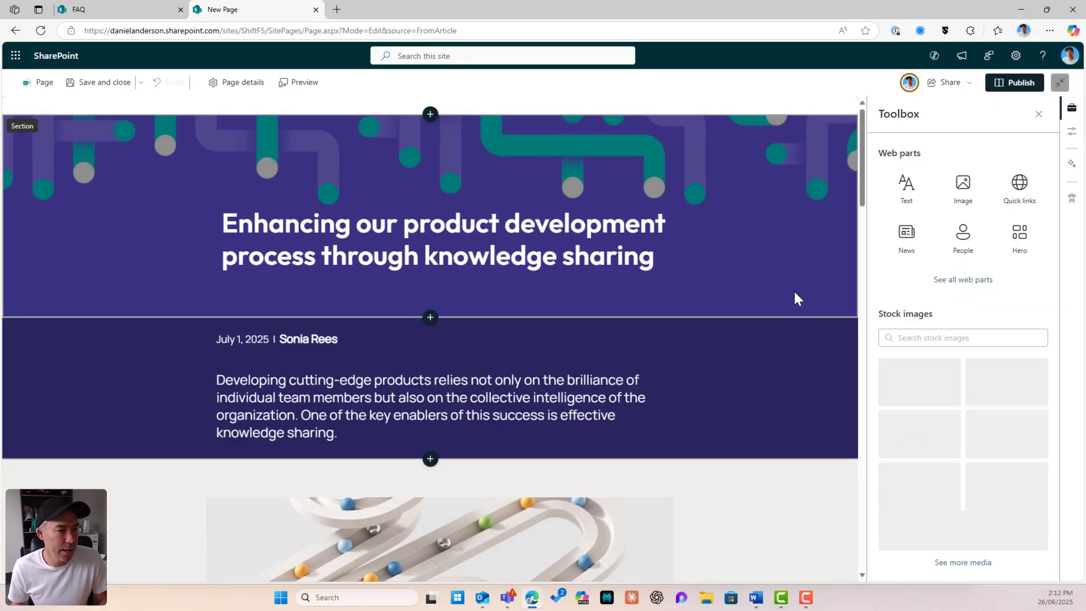
Copy the banner heading "Enhancing our product development process through knowledge sharing" into the page's title.
{"action": "left_click", "coordinate": [1039, 114]}
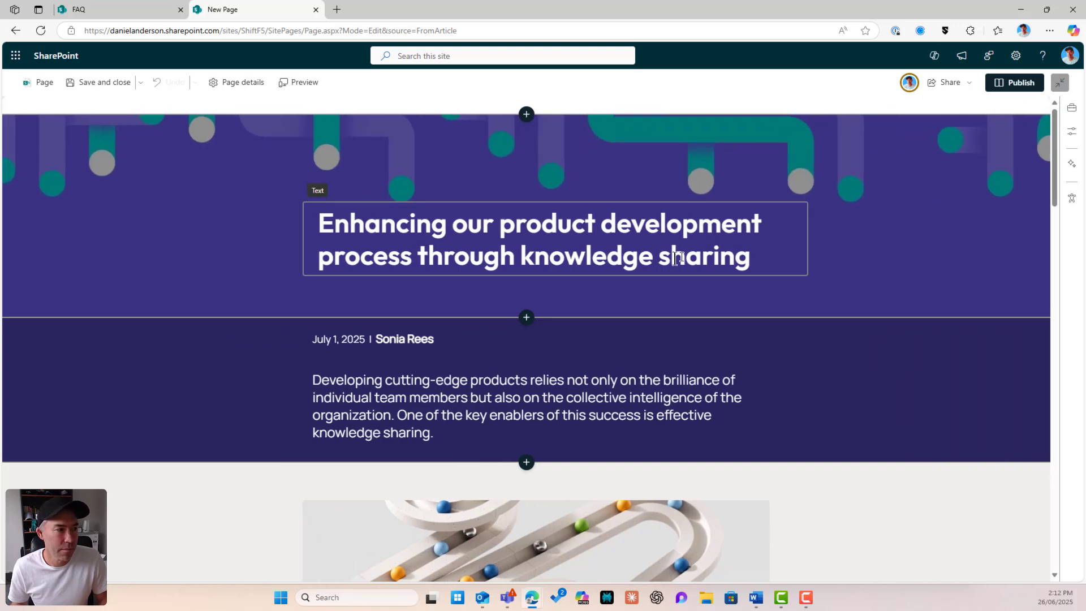
{"action": "left_click", "coordinate": [676, 257]}
{"action": "left_click_drag", "start_coordinate": [751, 256], "coordinate": [437, 237]}
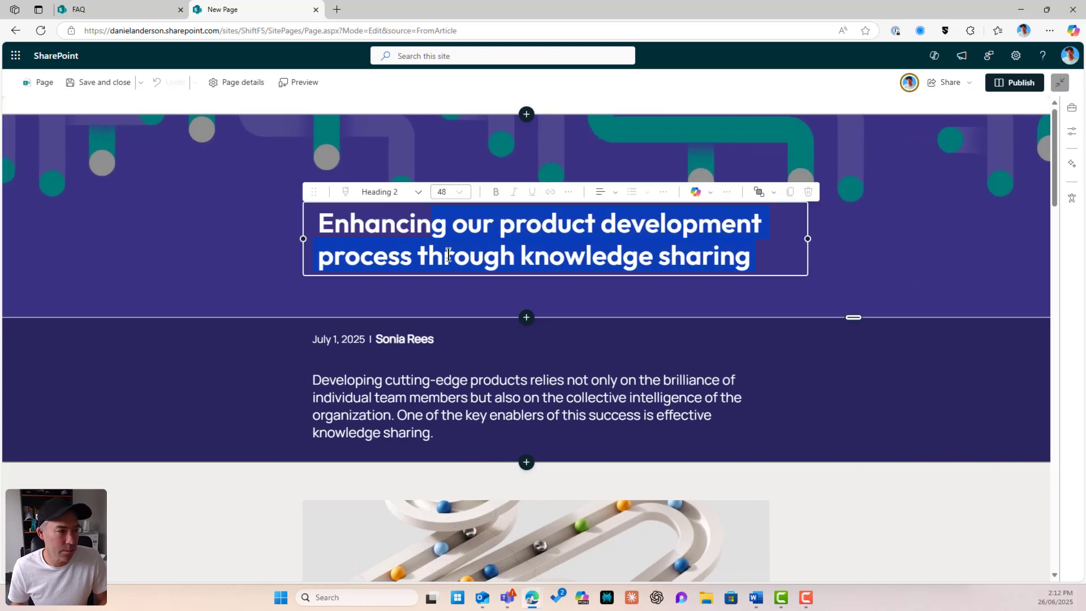
{"action": "scroll", "coordinate": [500, 226], "scroll_direction": "down", "scroll_amount": 2}
{"action": "scroll", "coordinate": [583, 214], "scroll_direction": "up", "scroll_amount": 1}
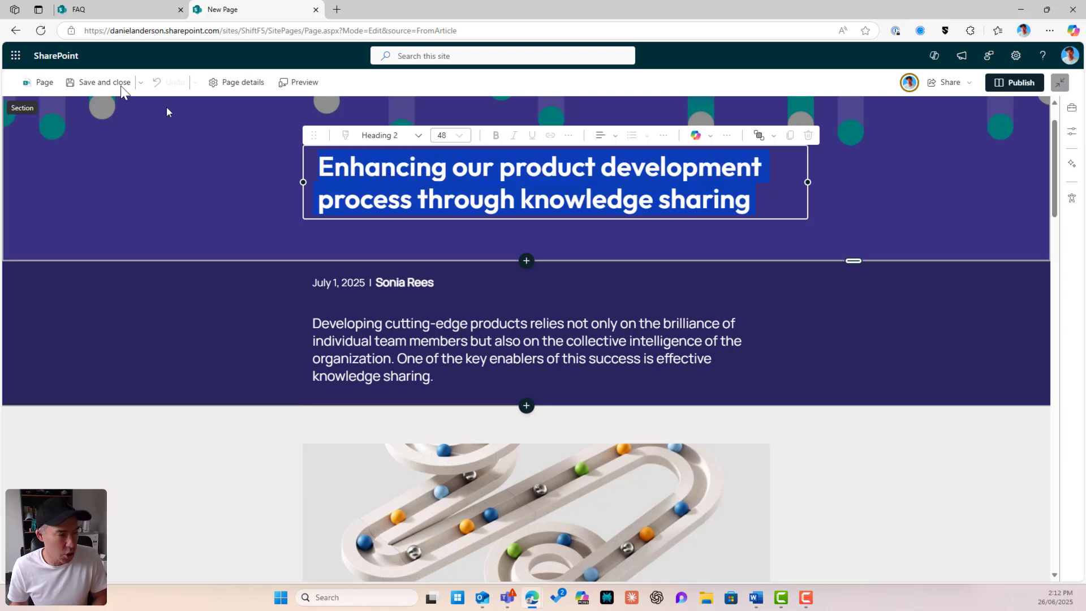
{"action": "left_click", "coordinate": [39, 82]}
{"action": "key", "text": "ctrl+v"}
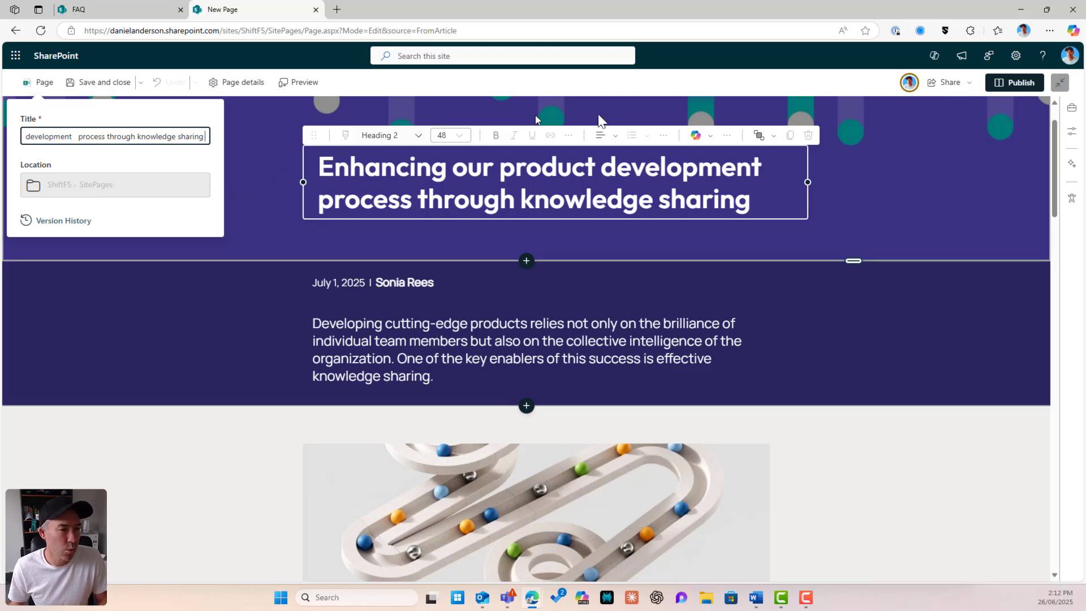
Publish the article page, post it as News on this site and dismiss the promotion options.
{"action": "left_click", "coordinate": [1010, 86]}
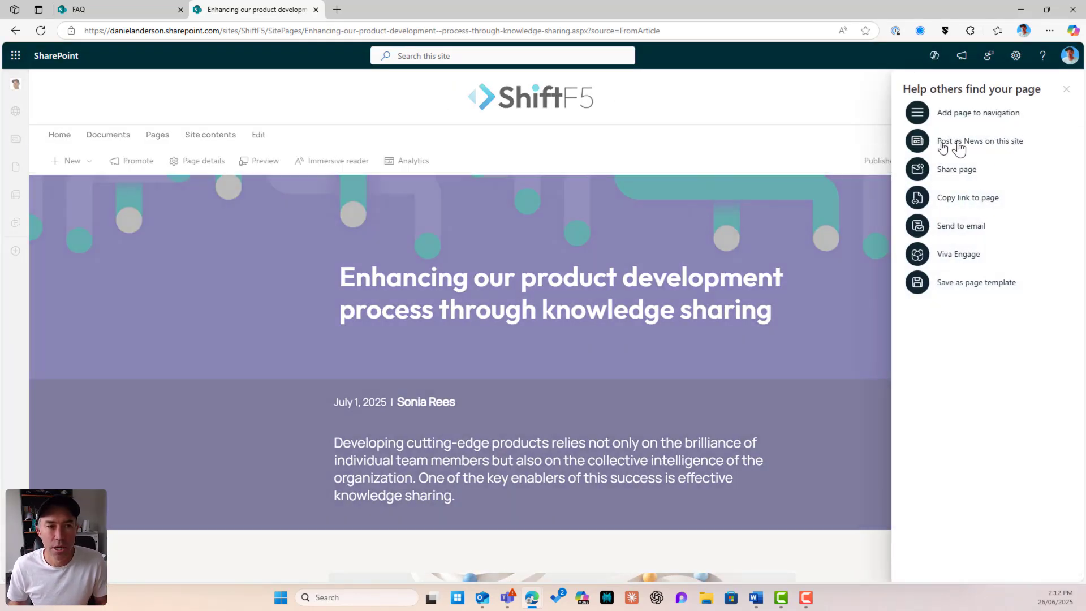
{"action": "left_click", "coordinate": [970, 148]}
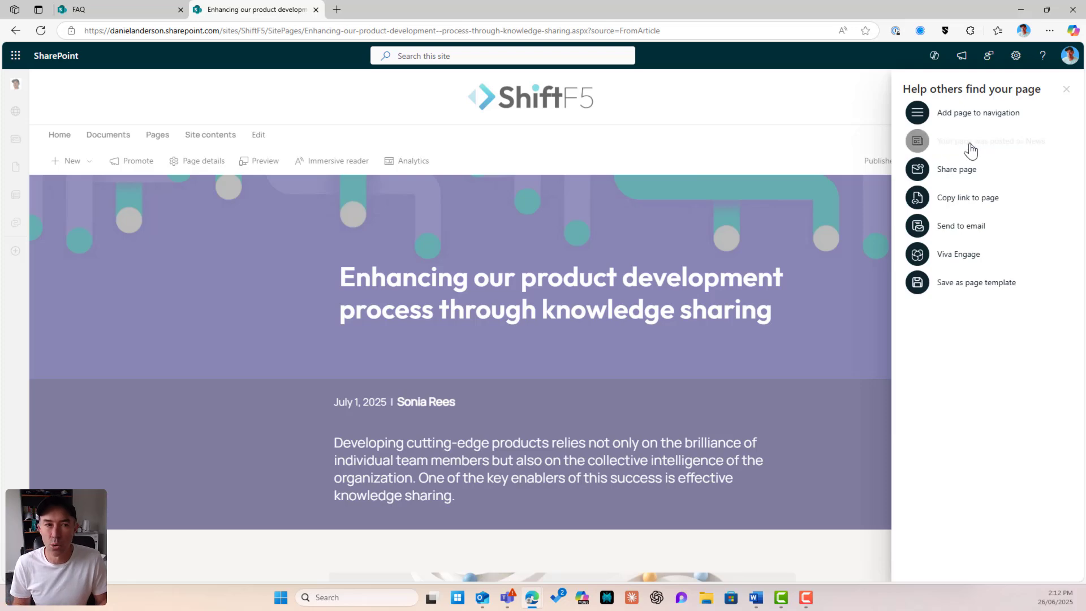
{"action": "left_click", "coordinate": [1066, 89]}
Go to the ShiftF5 site's home page and open it for editing.
{"action": "left_click", "coordinate": [64, 137]}
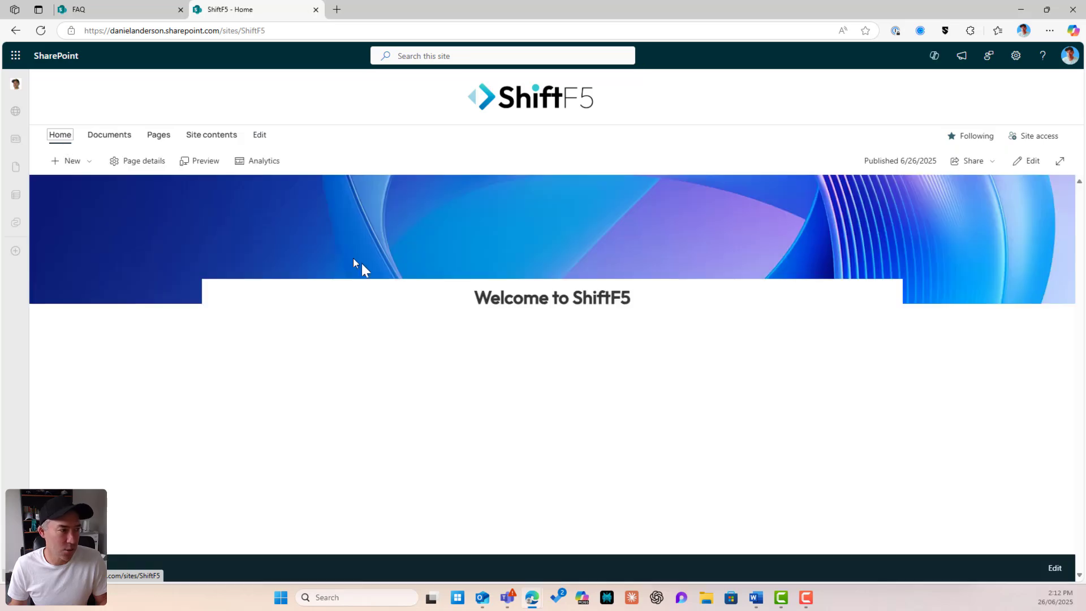
{"action": "left_click", "coordinate": [1024, 162]}
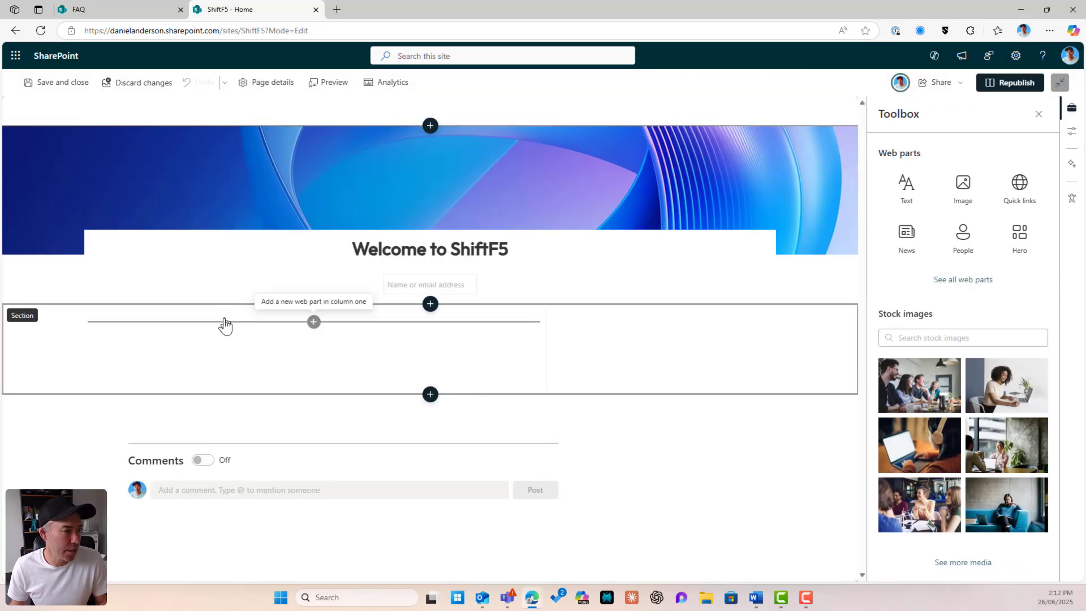
Add a News web part to the first column of the section below the home page title and republish the page.
{"action": "left_click", "coordinate": [224, 322]}
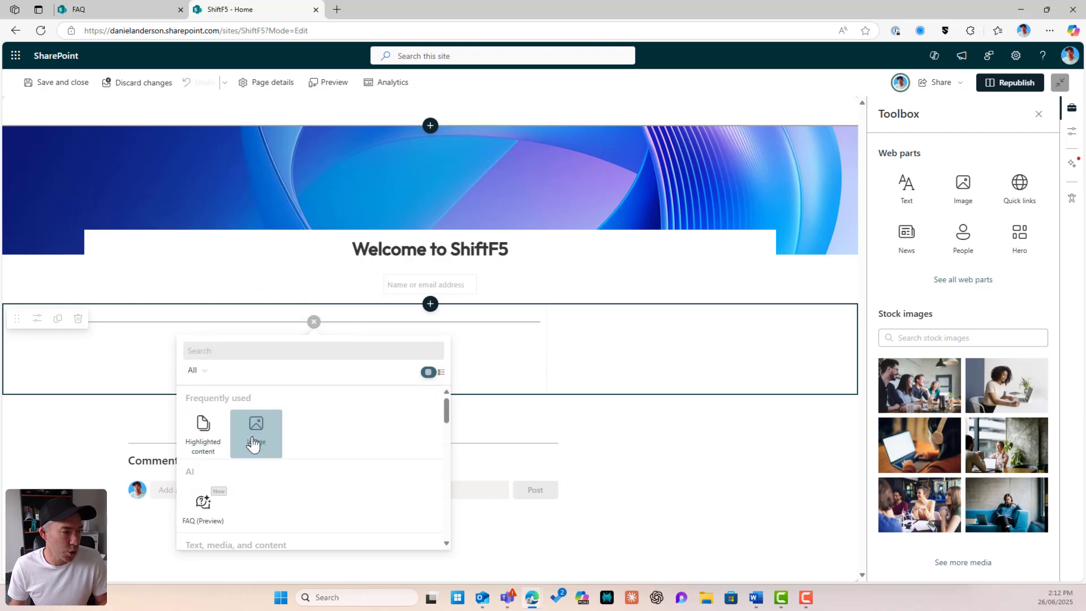
{"action": "type", "text": "news"}
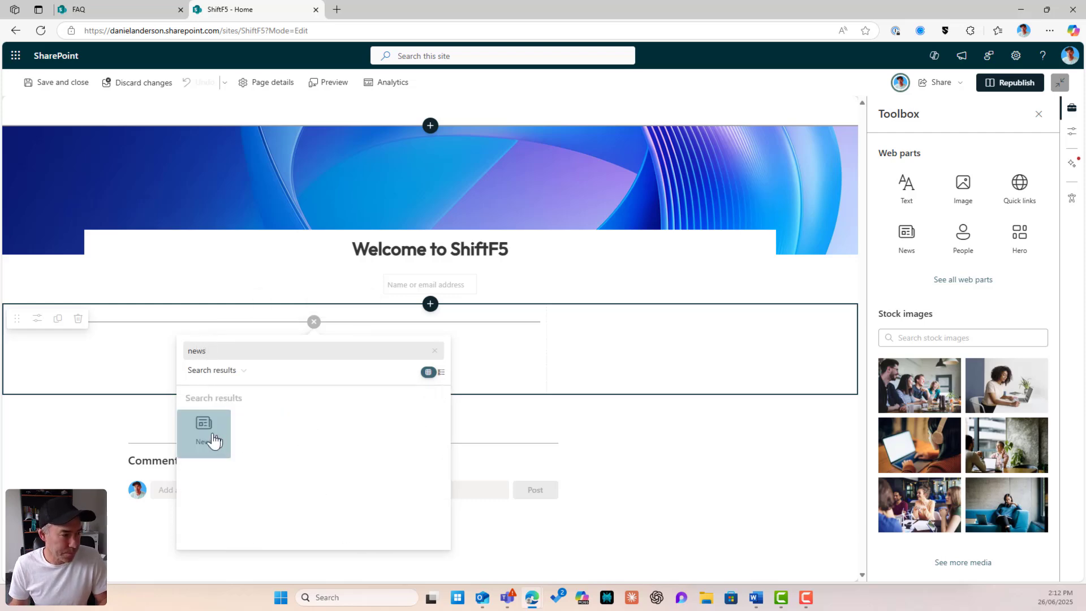
{"action": "left_click", "coordinate": [209, 435]}
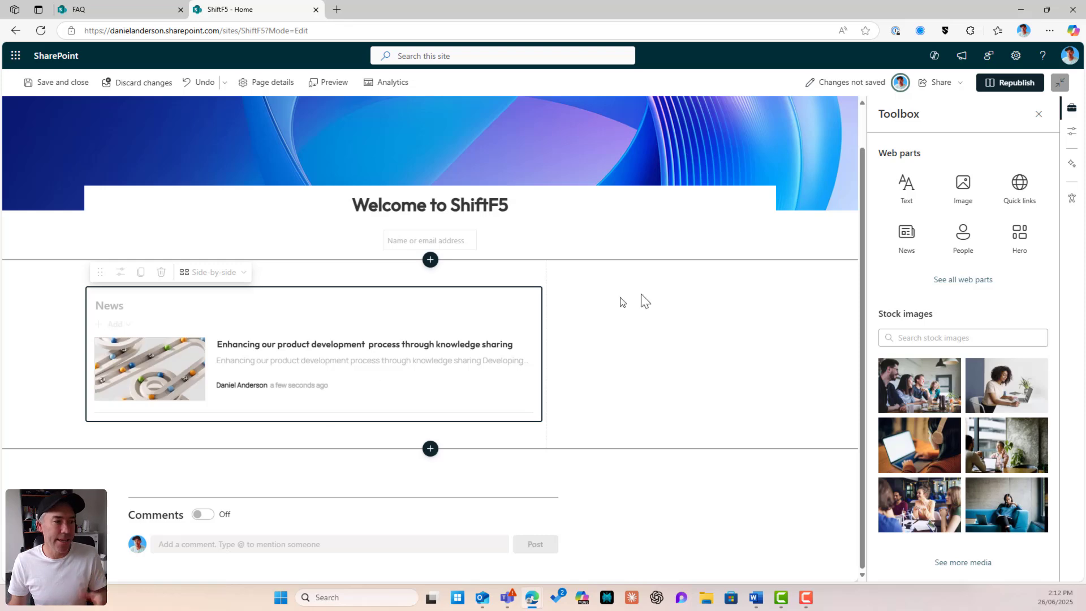
{"action": "left_click", "coordinate": [1011, 84]}
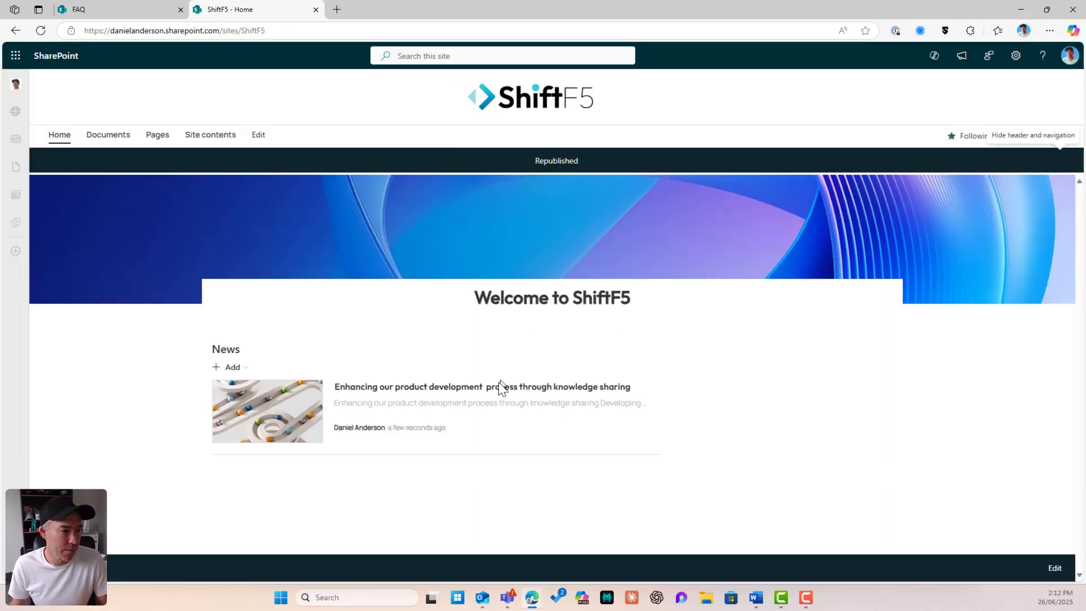
Open the article "Enhancing our product development process through knowledge sharing" from the News web part and read through its sections.
{"action": "left_click", "coordinate": [498, 388]}
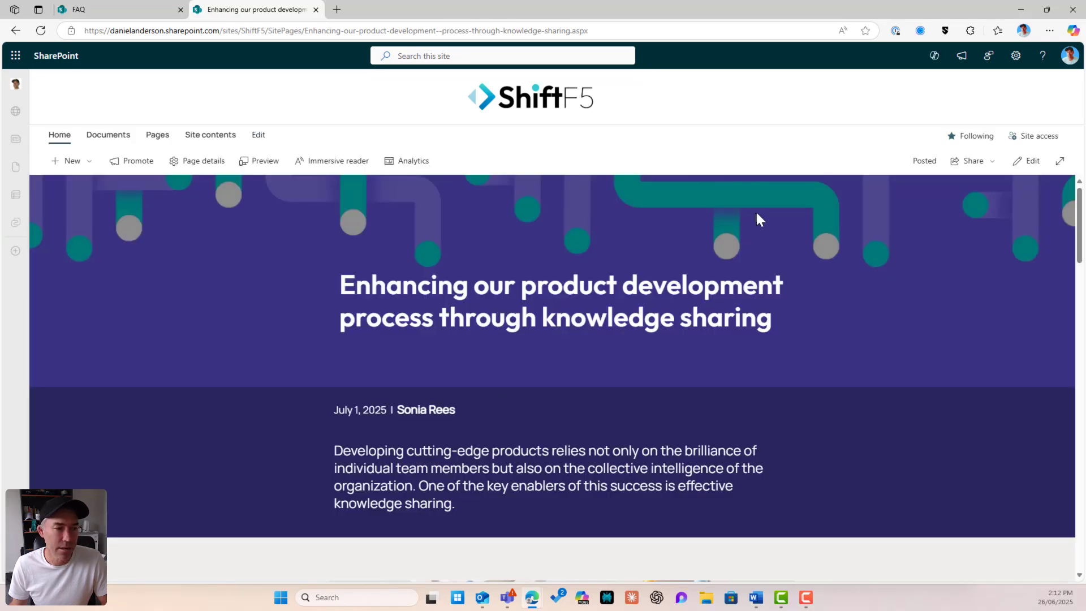
{"action": "scroll", "coordinate": [756, 214], "scroll_direction": "down", "scroll_amount": 15}
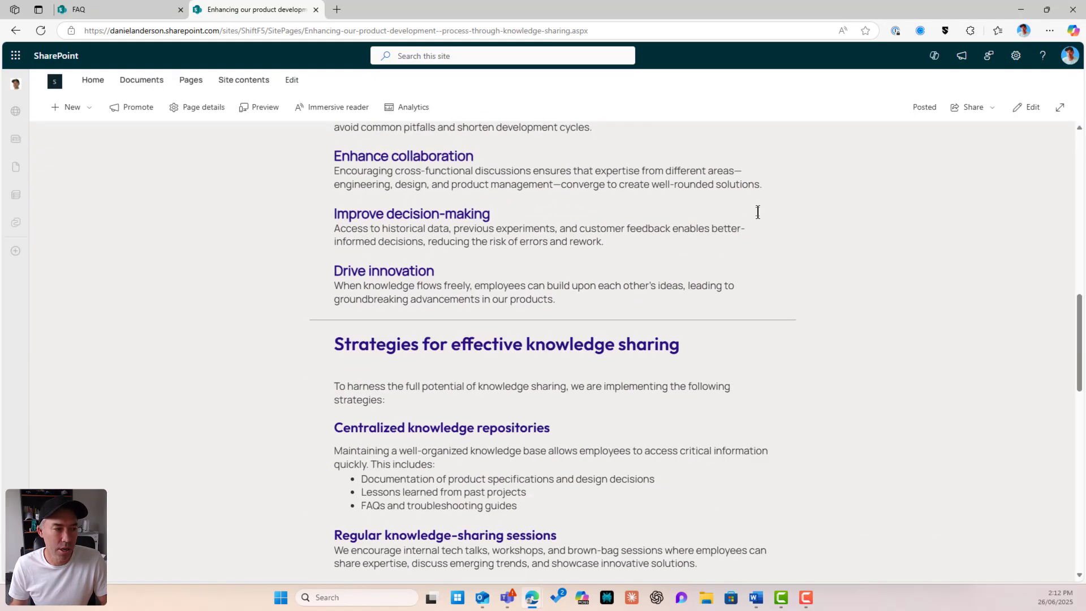
{"action": "scroll", "coordinate": [757, 211], "scroll_direction": "down", "scroll_amount": 3}
{"action": "scroll", "coordinate": [756, 211], "scroll_direction": "up", "scroll_amount": 12}
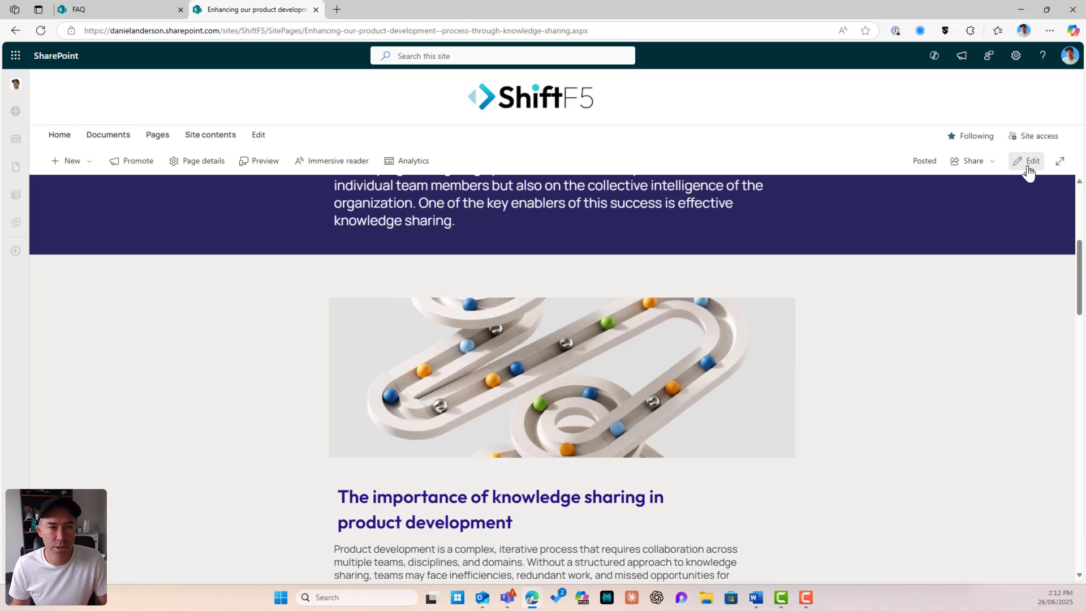
Open the article for editing, enter the body text below its importance heading and update the news post.
{"action": "left_click", "coordinate": [1027, 164]}
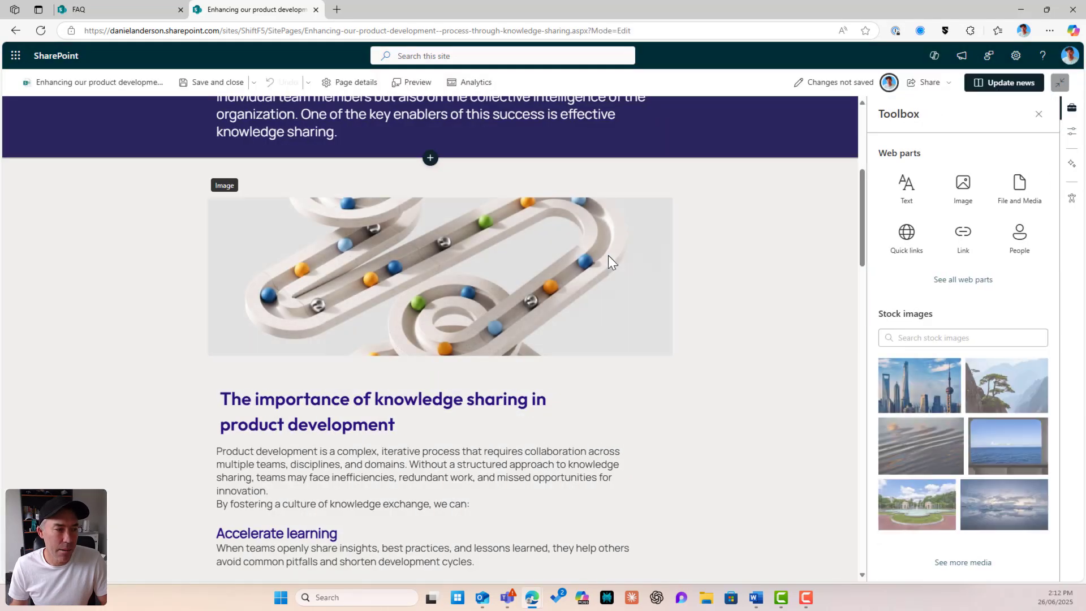
{"action": "scroll", "coordinate": [609, 255], "scroll_direction": "down", "scroll_amount": 4}
{"action": "left_click", "coordinate": [554, 248]}
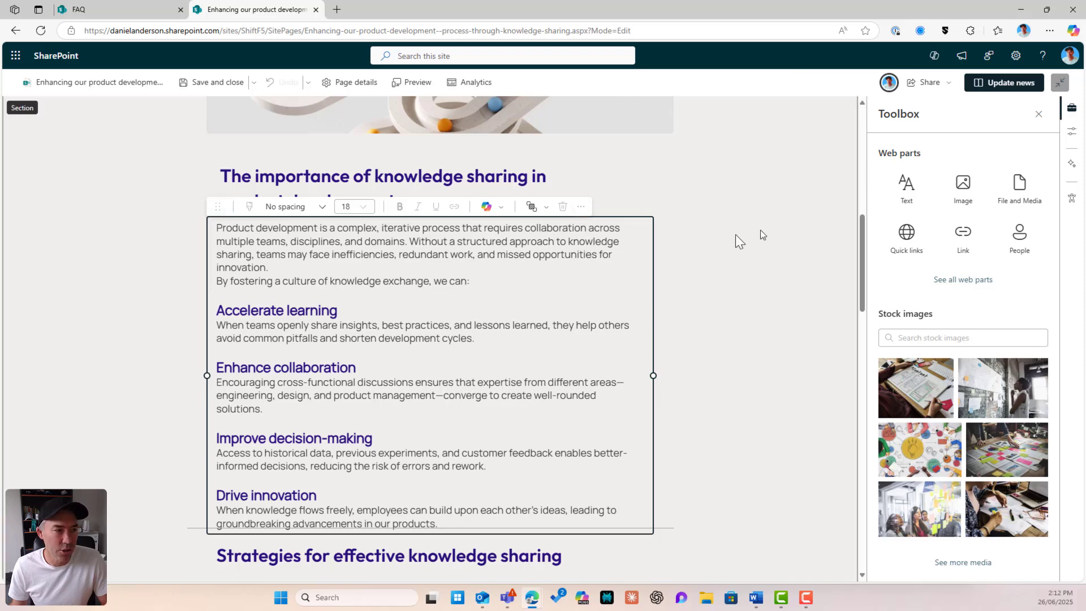
{"action": "scroll", "coordinate": [507, 217], "scroll_direction": "up", "scroll_amount": 1}
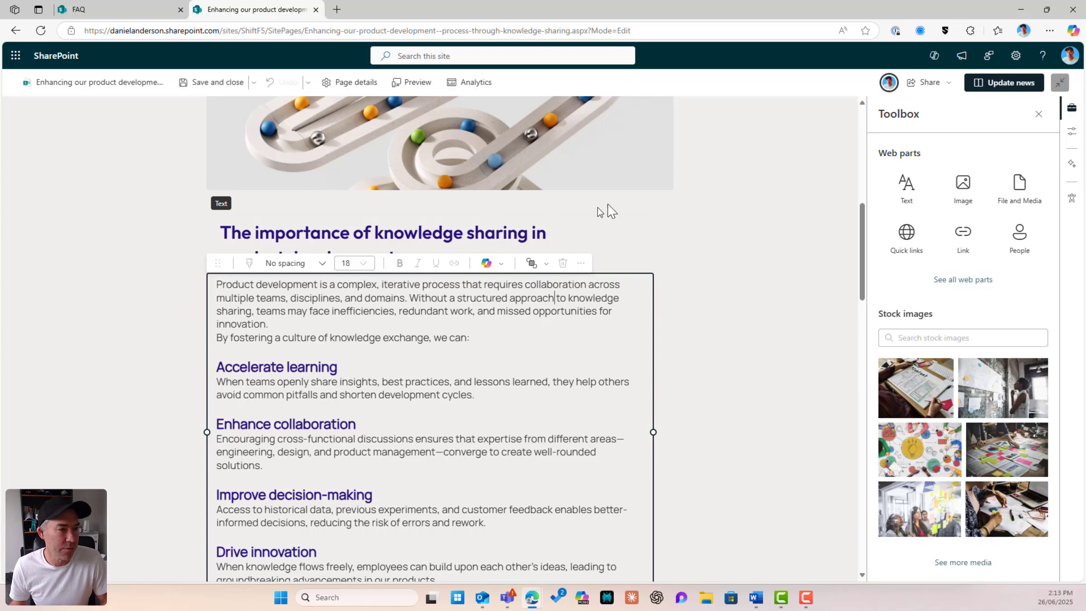
{"action": "left_click", "coordinate": [1010, 85]}
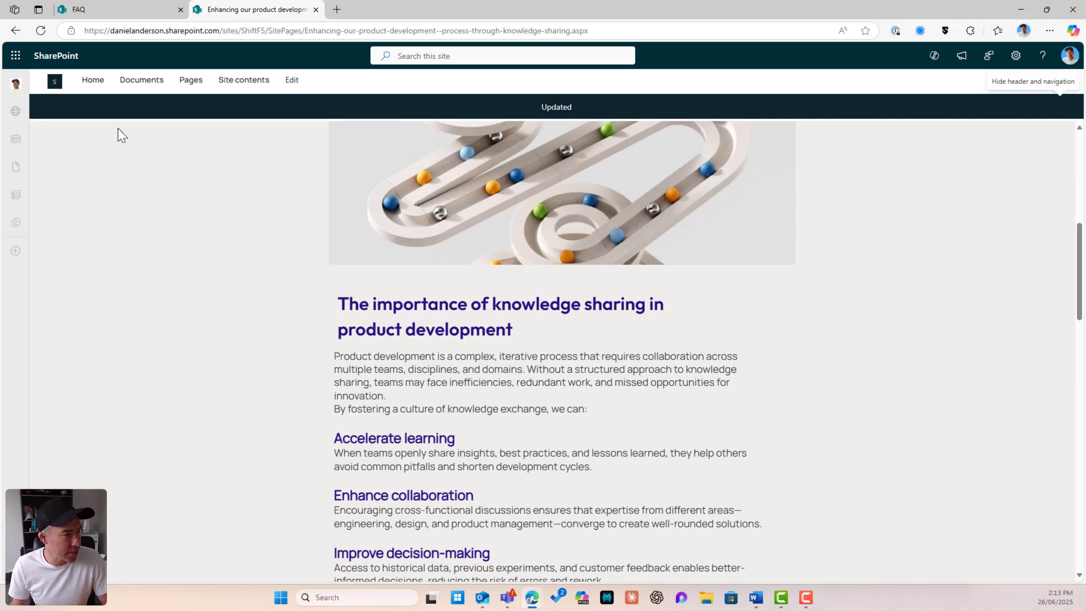
Go back to the ShiftF5 home page and start a new page to open the page templates gallery.
{"action": "scroll", "coordinate": [122, 134], "scroll_direction": "up", "scroll_amount": 5}
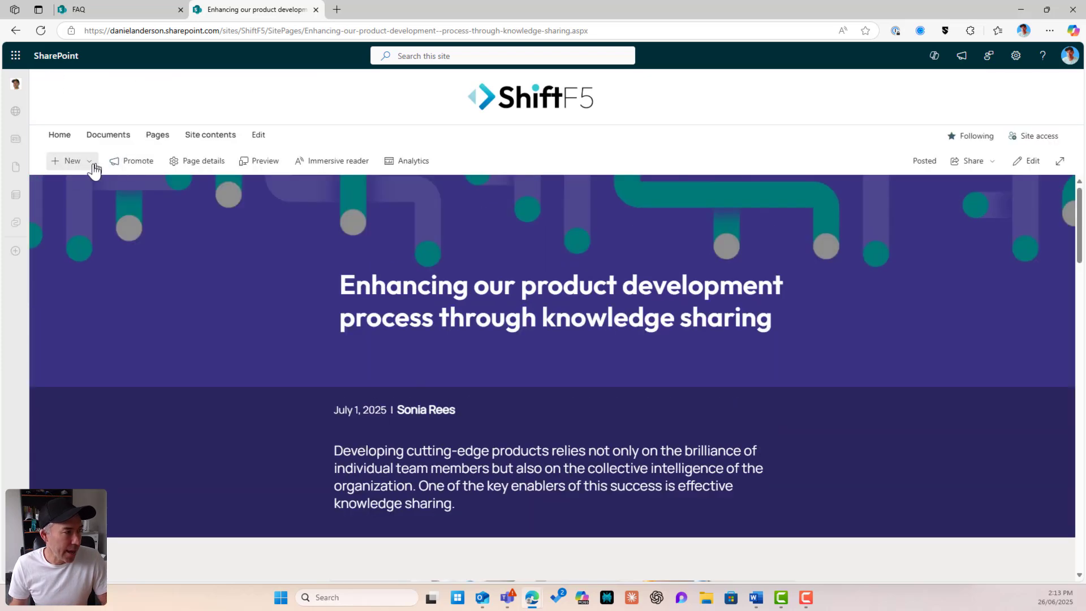
{"action": "left_click", "coordinate": [72, 162]}
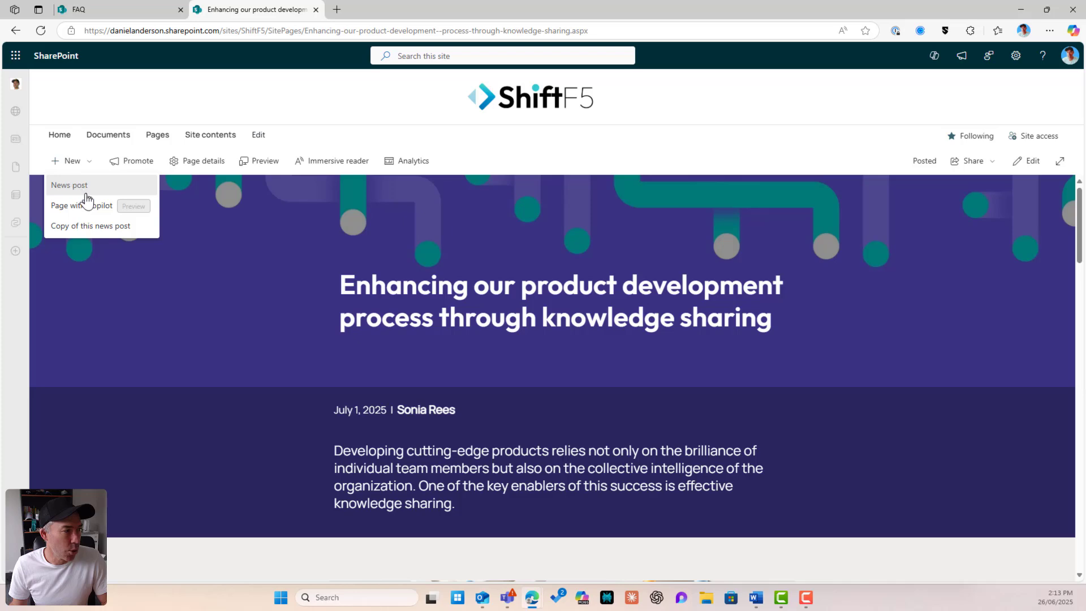
{"action": "left_click", "coordinate": [61, 136]}
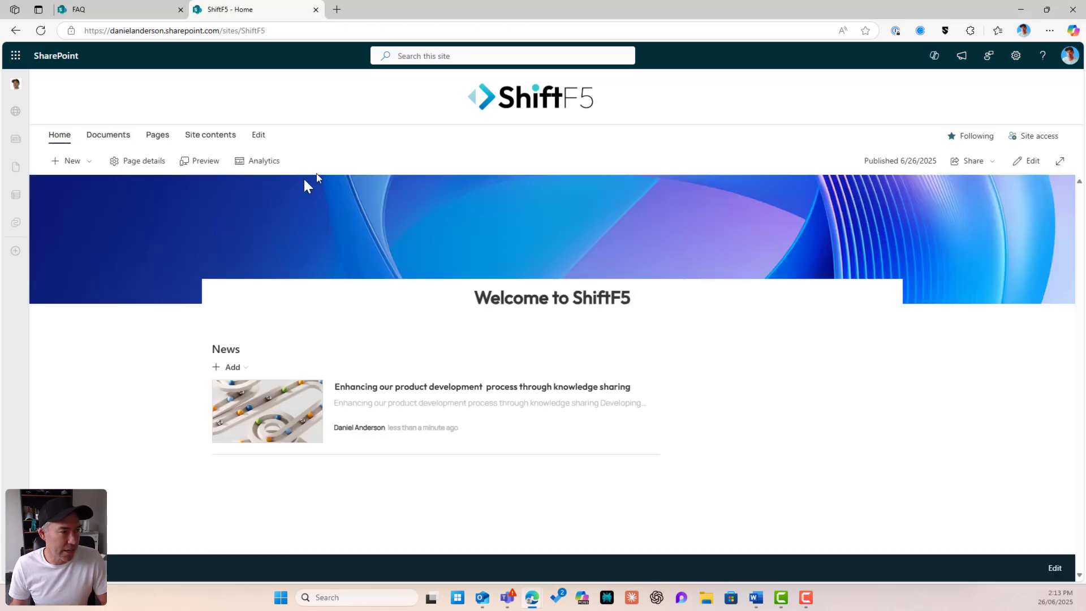
{"action": "left_click", "coordinate": [99, 162]}
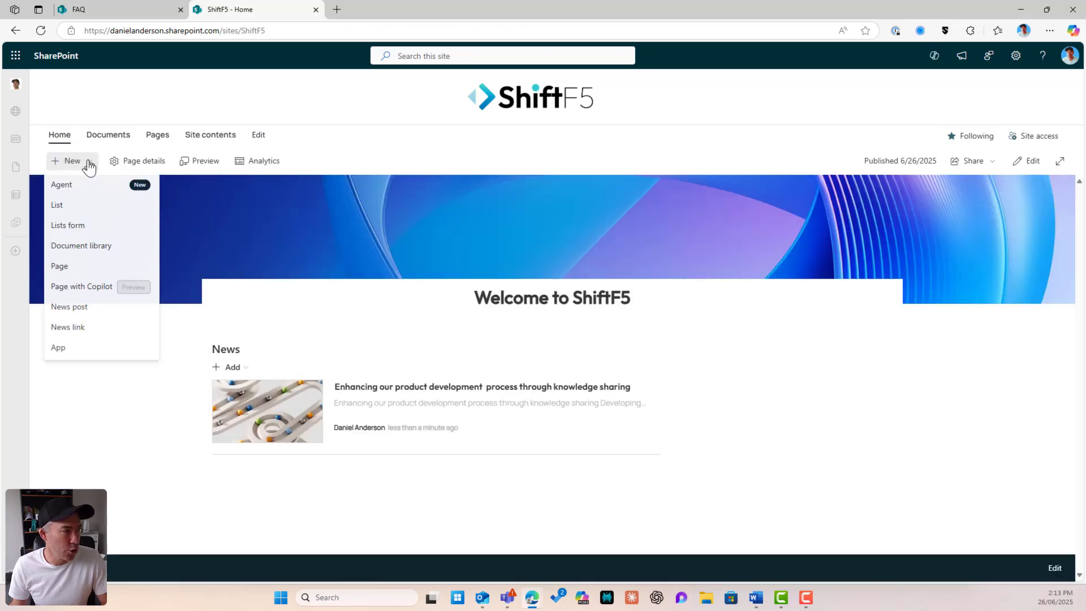
{"action": "left_click", "coordinate": [71, 264]}
Browse the Microsoft page templates and preview the Training hub template through its learning path and Resources sections.
{"action": "scroll", "coordinate": [625, 182], "scroll_direction": "down", "scroll_amount": 5}
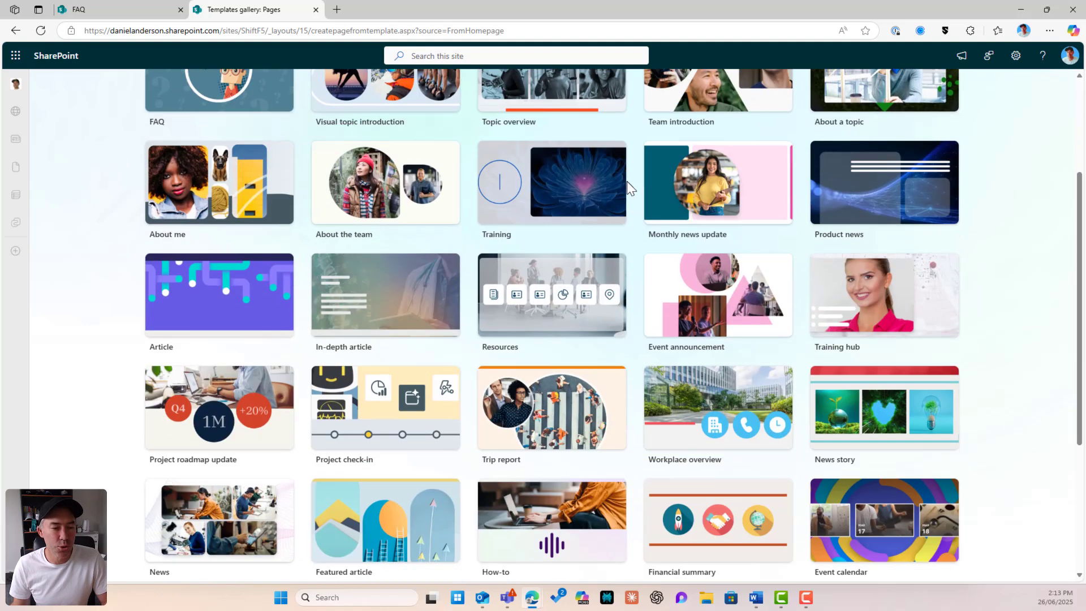
{"action": "scroll", "coordinate": [626, 181], "scroll_direction": "down", "scroll_amount": 2}
{"action": "scroll", "coordinate": [594, 162], "scroll_direction": "up", "scroll_amount": 7}
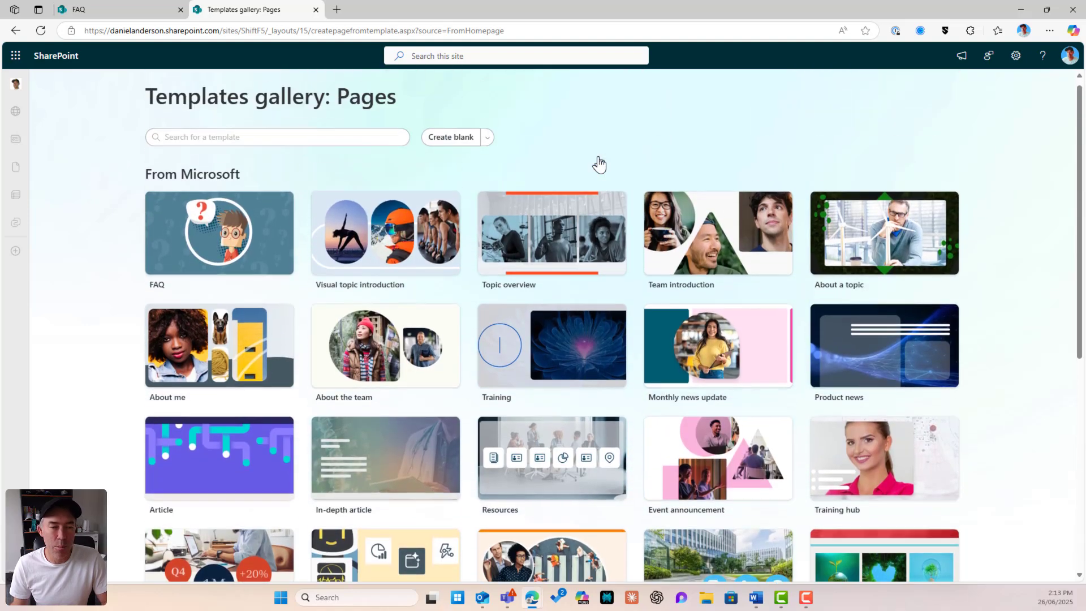
{"action": "scroll", "coordinate": [601, 163], "scroll_direction": "down", "scroll_amount": 6}
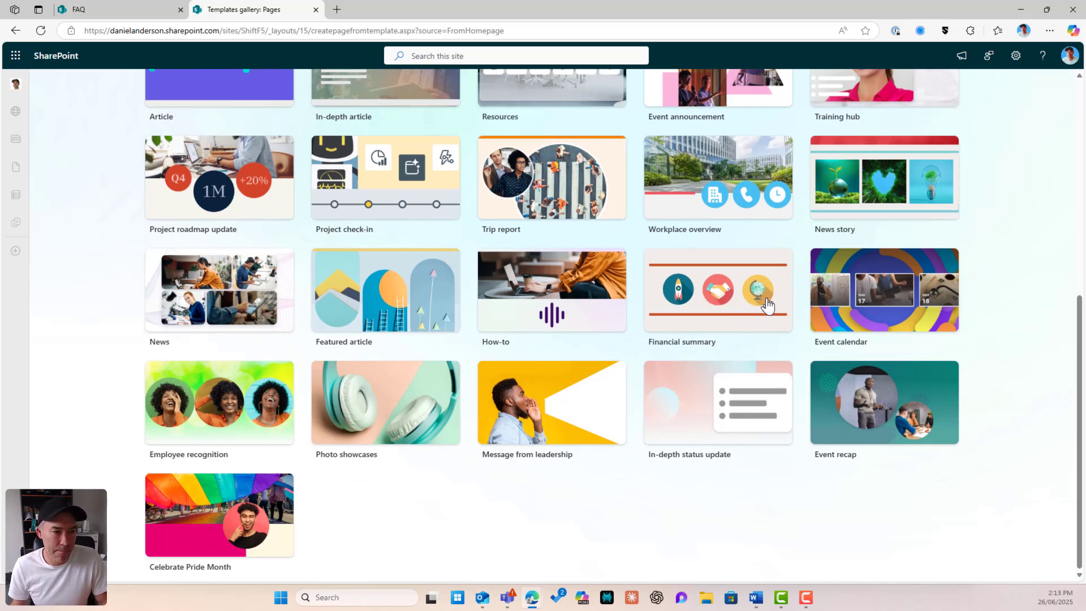
{"action": "scroll", "coordinate": [775, 297], "scroll_direction": "up", "scroll_amount": 4}
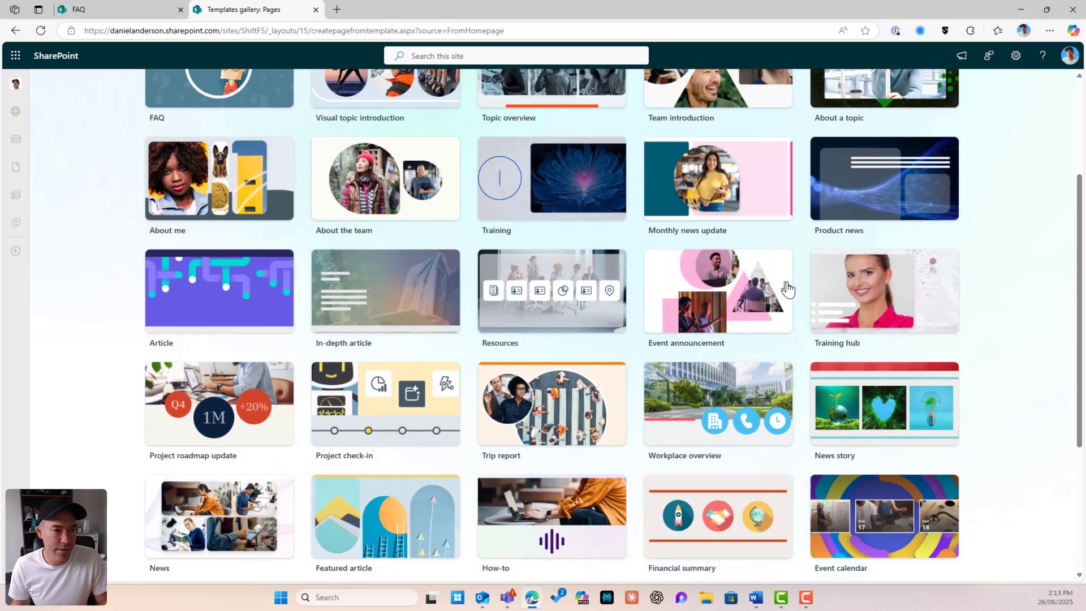
{"action": "left_click", "coordinate": [882, 309]}
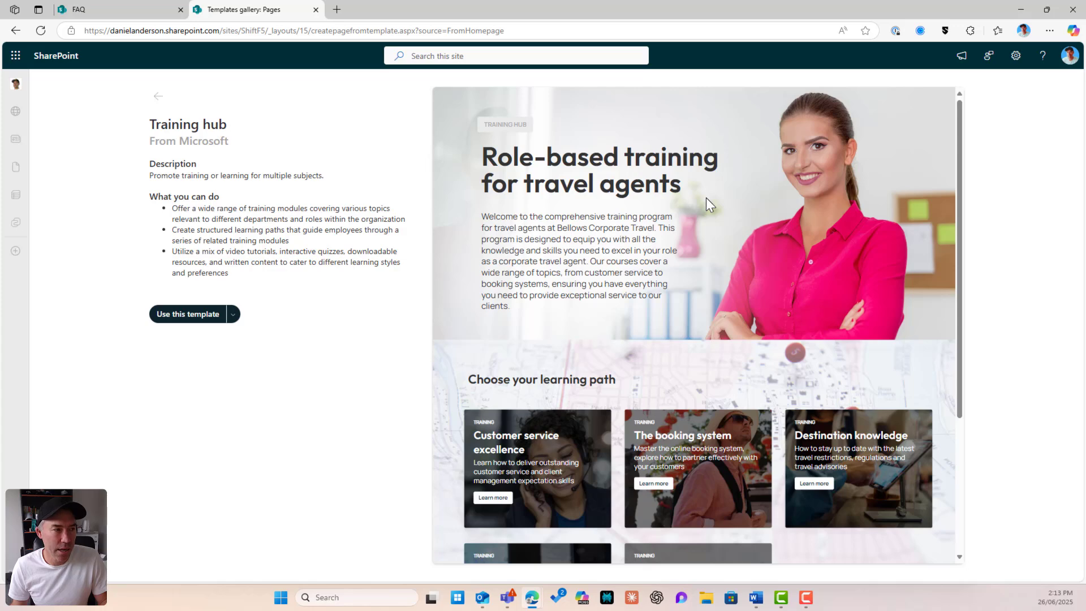
{"action": "scroll", "coordinate": [706, 197], "scroll_direction": "down", "scroll_amount": 4}
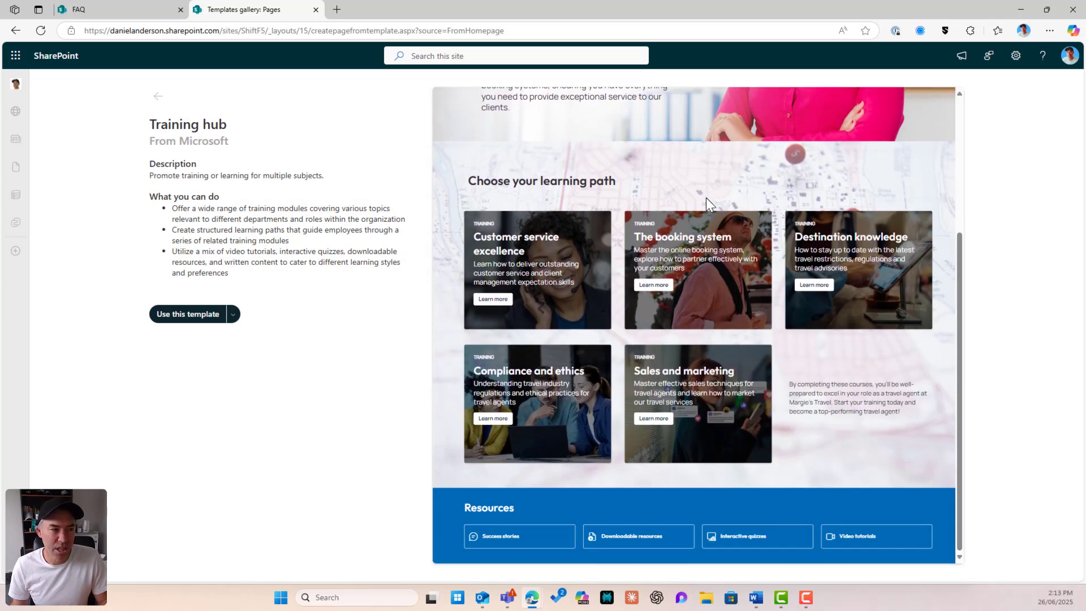
{"action": "scroll", "coordinate": [706, 198], "scroll_direction": "up", "scroll_amount": 3}
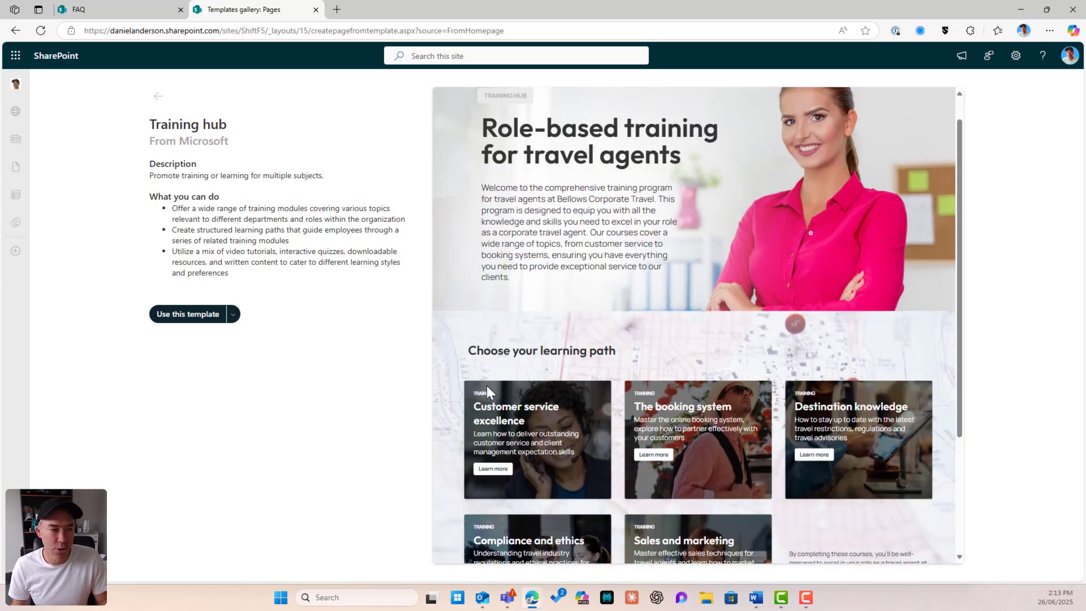
{"action": "scroll", "coordinate": [809, 447], "scroll_direction": "up", "scroll_amount": 1}
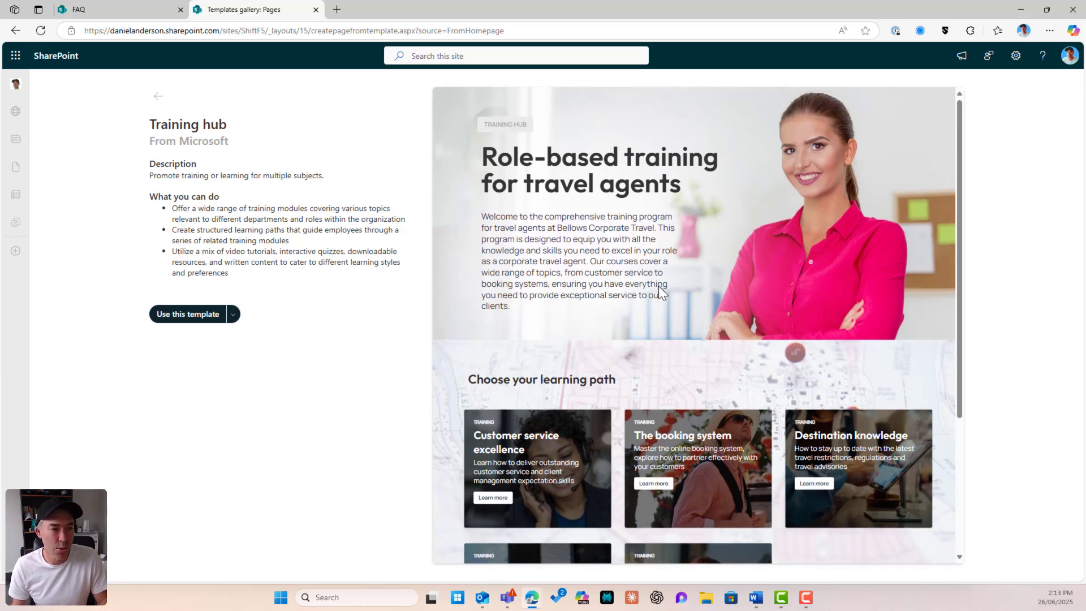
Return to the gallery and create a page from the Visual topic introduction template.
{"action": "left_click", "coordinate": [157, 99]}
{"action": "scroll", "coordinate": [516, 266], "scroll_direction": "up", "scroll_amount": 3}
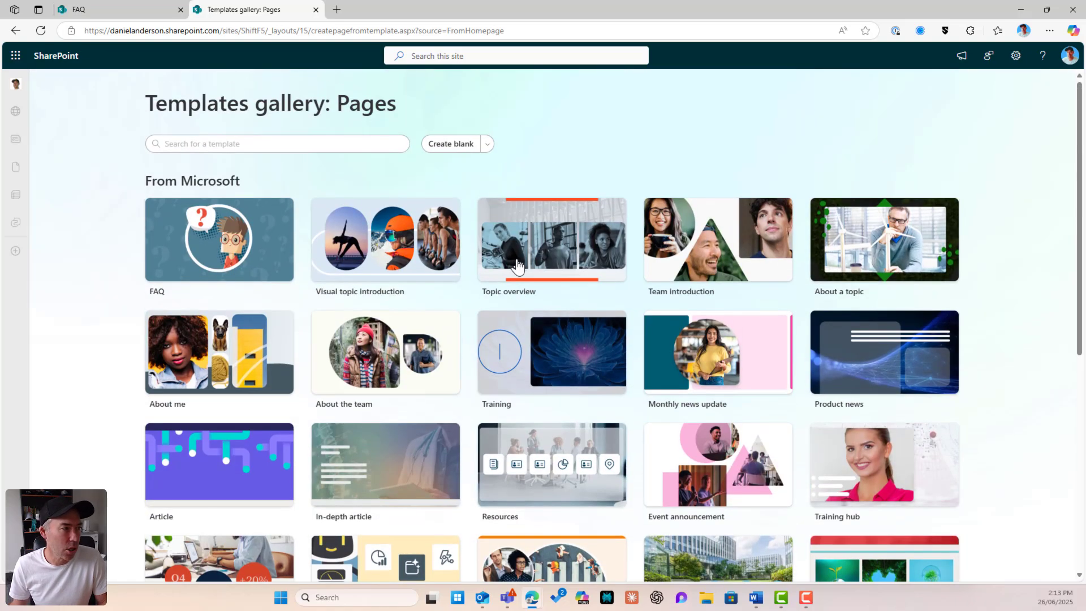
{"action": "left_click", "coordinate": [372, 256]}
{"action": "left_click", "coordinate": [189, 283]}
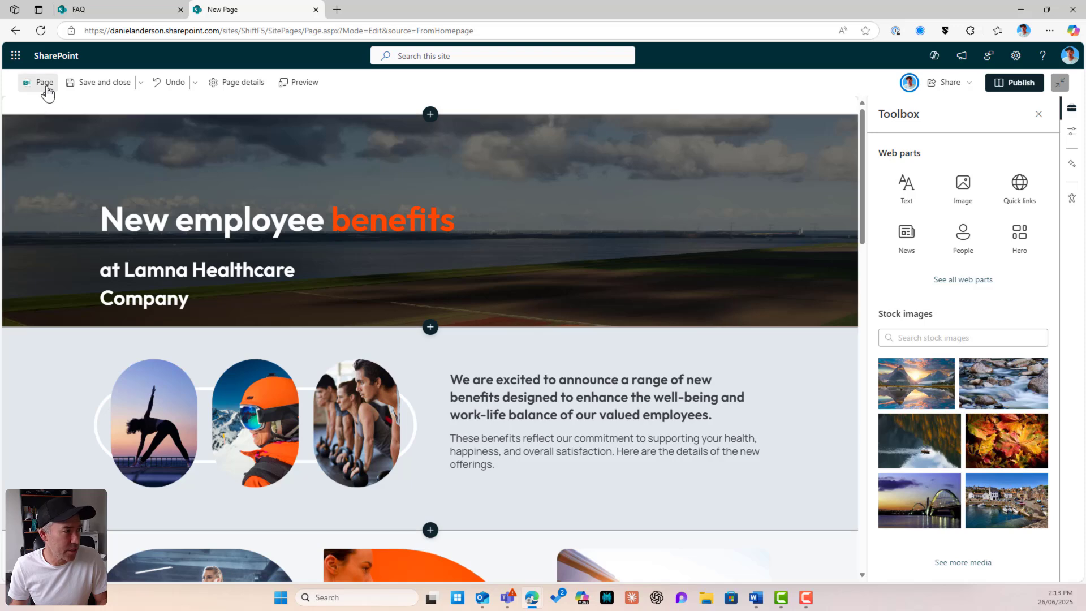
Set the new page's title to "HR Page Template".
{"action": "left_click", "coordinate": [43, 83]}
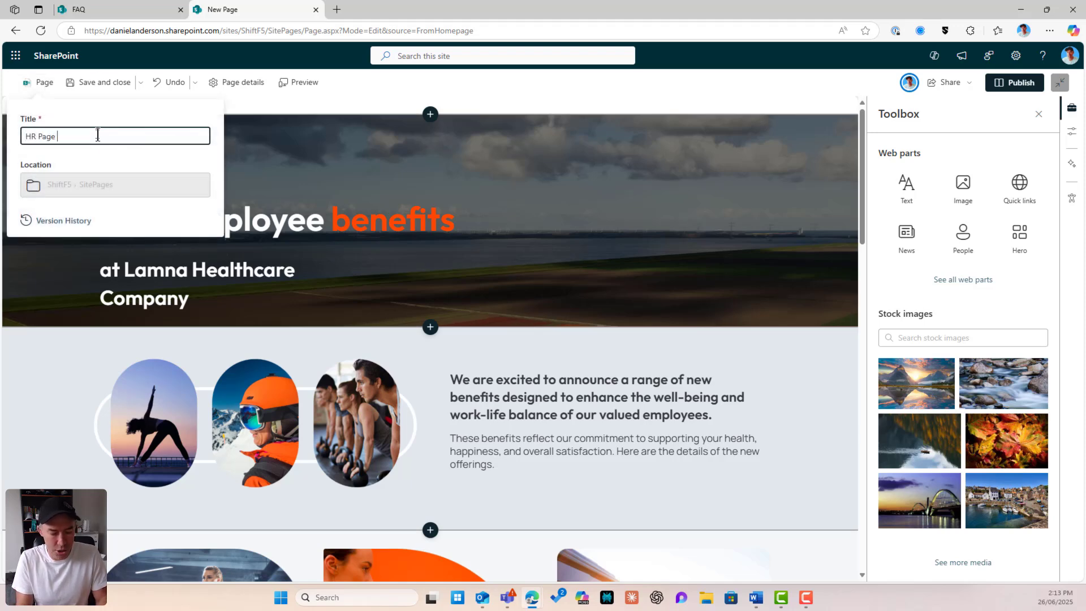
{"action": "type", "text": "HR Page Template"}
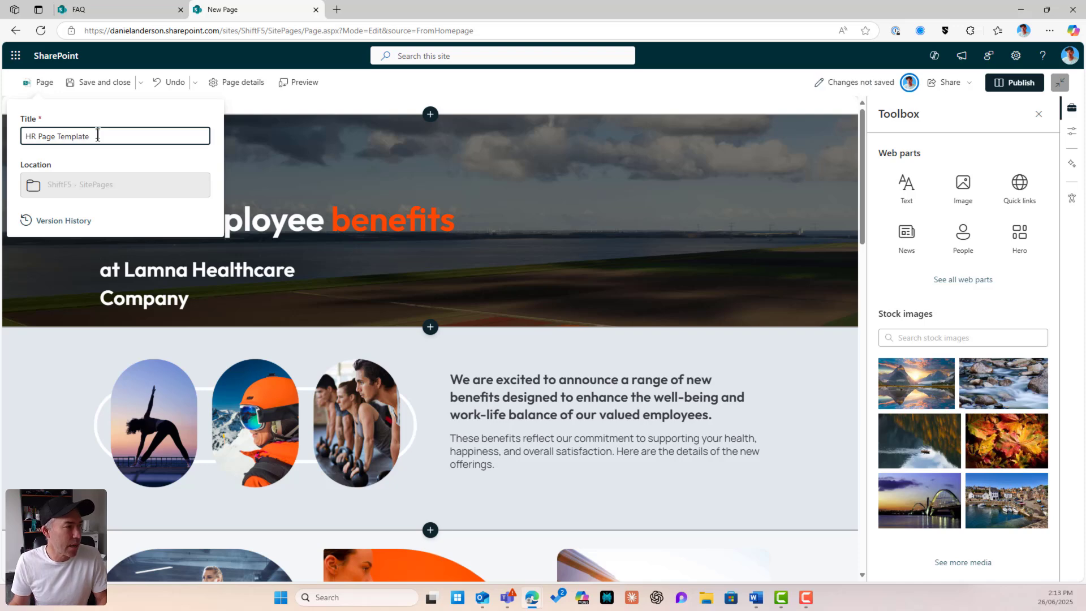
{"action": "left_click", "coordinate": [956, 105]}
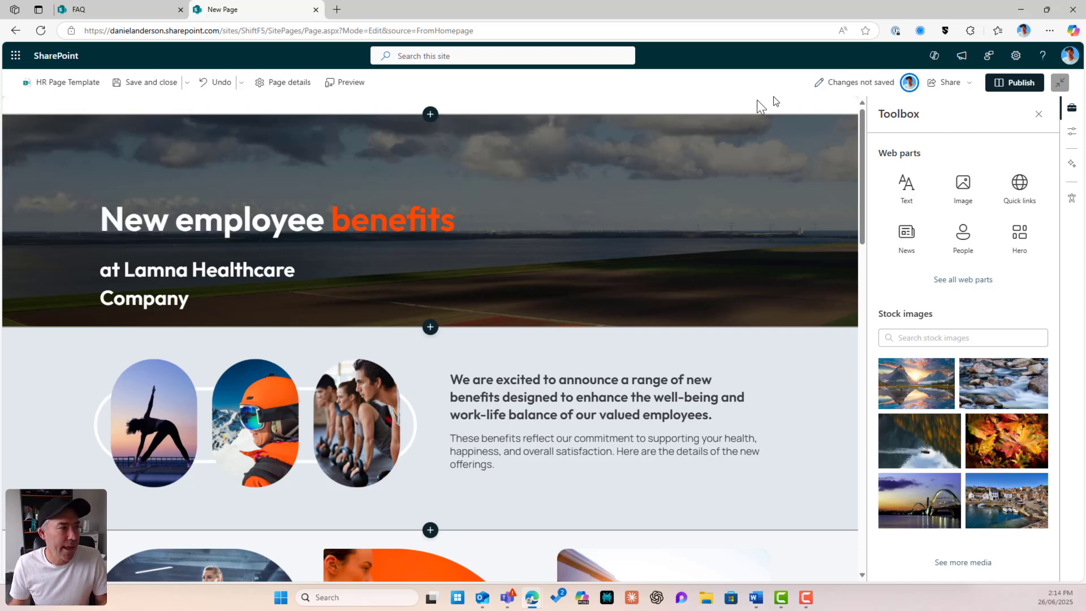
Save the page as a site page template titled "Template Page", and view the templates gallery in its own tab before closing it.
{"action": "left_click", "coordinate": [186, 85]}
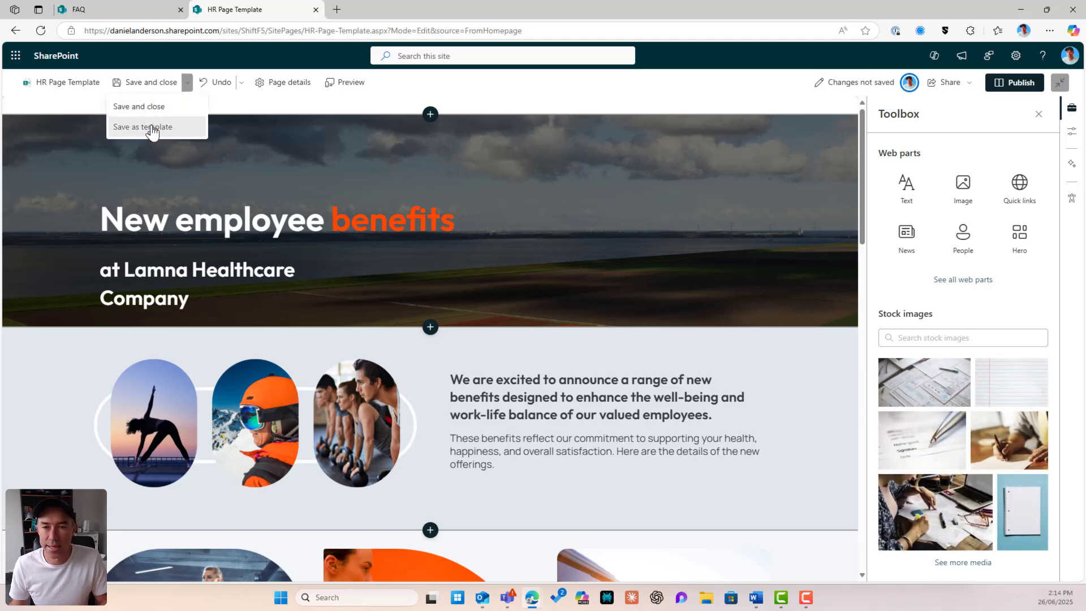
{"action": "left_click", "coordinate": [150, 135]}
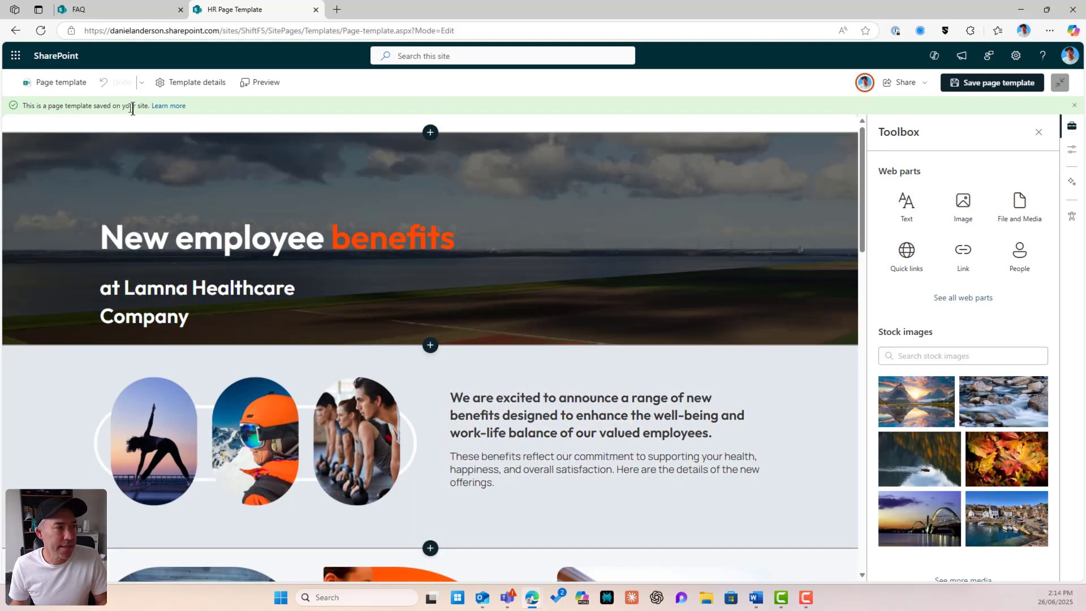
{"action": "left_click", "coordinate": [169, 106]}
{"action": "left_click", "coordinate": [359, 10]}
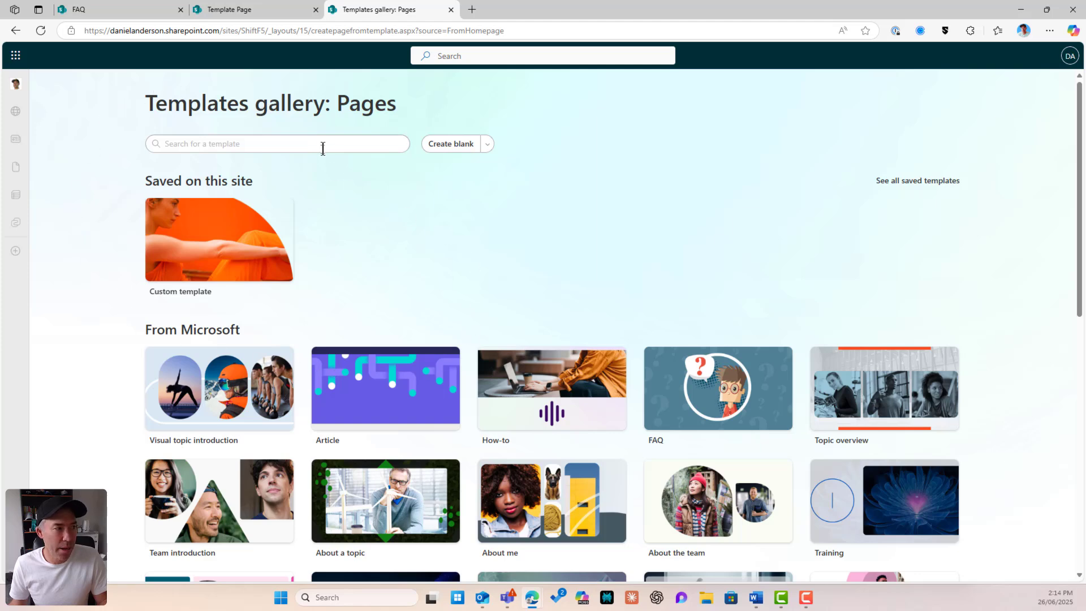
{"action": "left_click", "coordinate": [450, 9]}
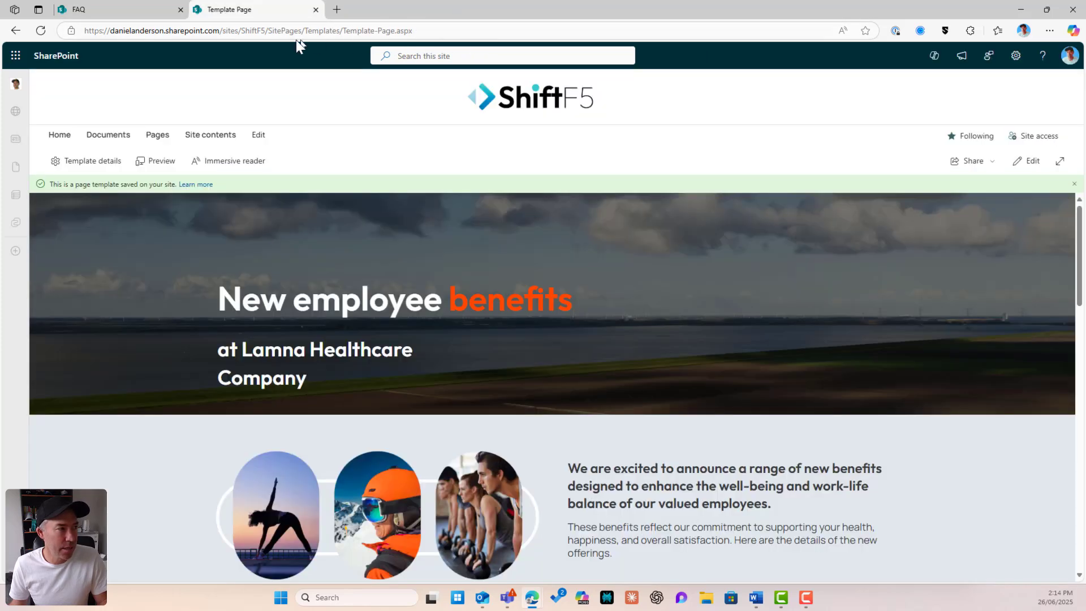
Start another new page from the ShiftF5 home page to find the custom template among those saved on this site.
{"action": "left_click", "coordinate": [58, 136]}
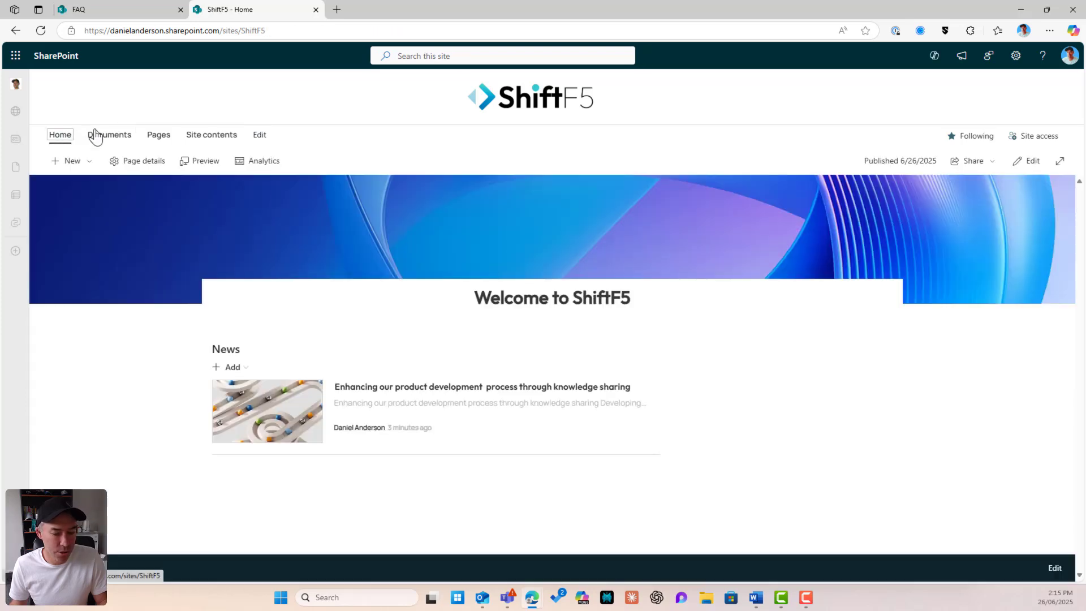
{"action": "left_click", "coordinate": [64, 161]}
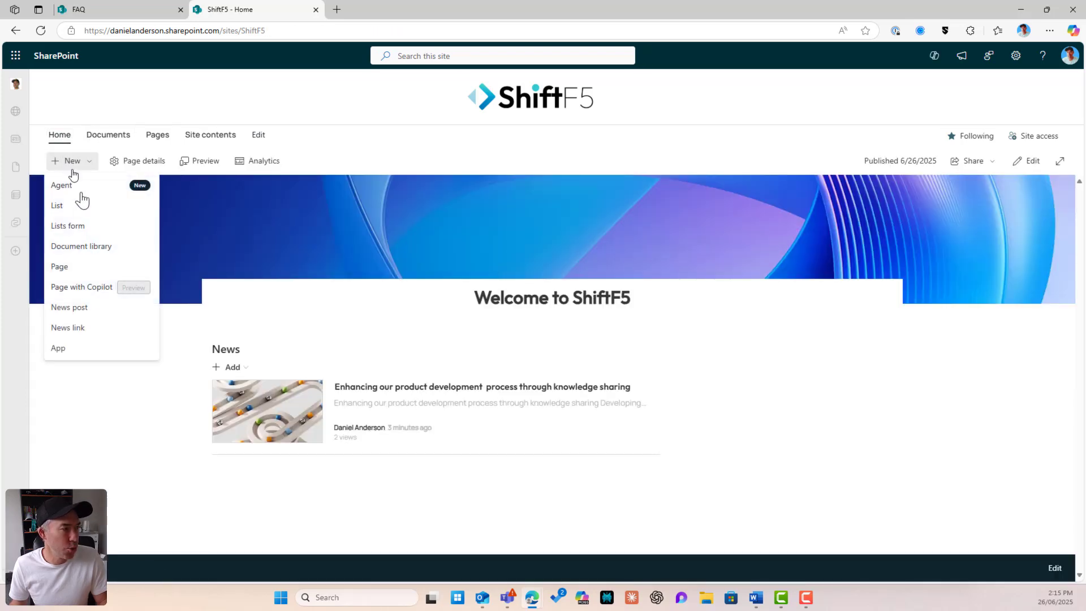
{"action": "left_click", "coordinate": [93, 267]}
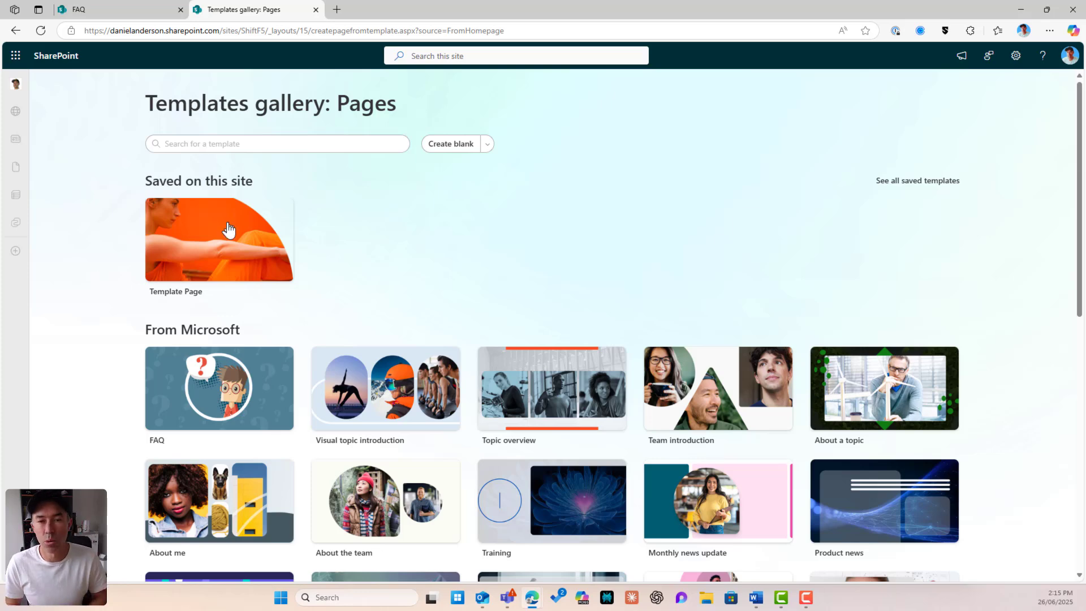
View the folder of all saved templates, then preview the Template Page template from the gallery and go back to the gallery.
{"action": "left_click", "coordinate": [887, 182]}
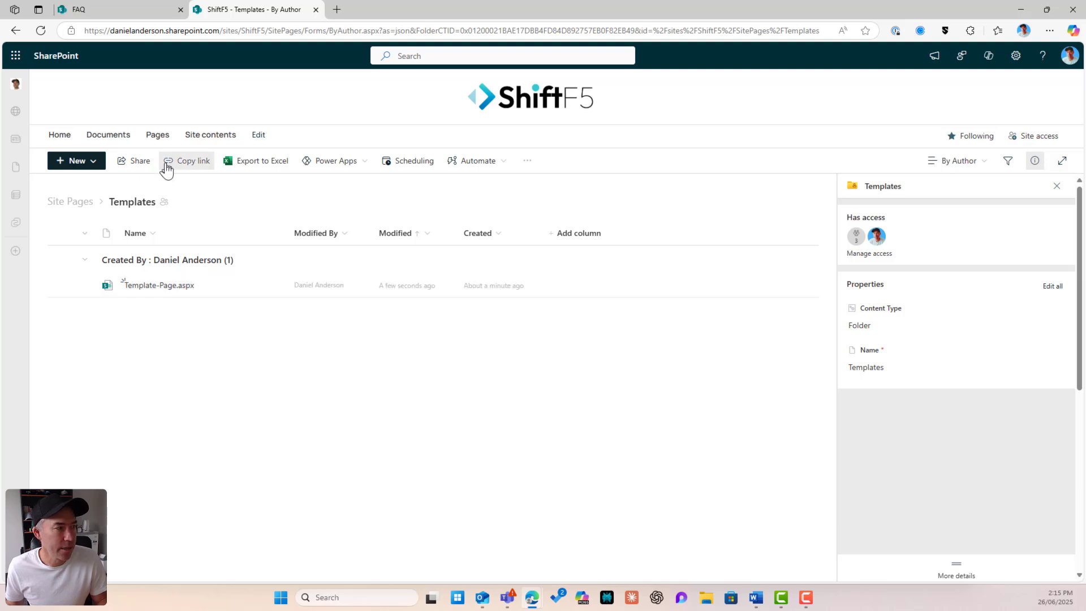
{"action": "left_click", "coordinate": [16, 30]}
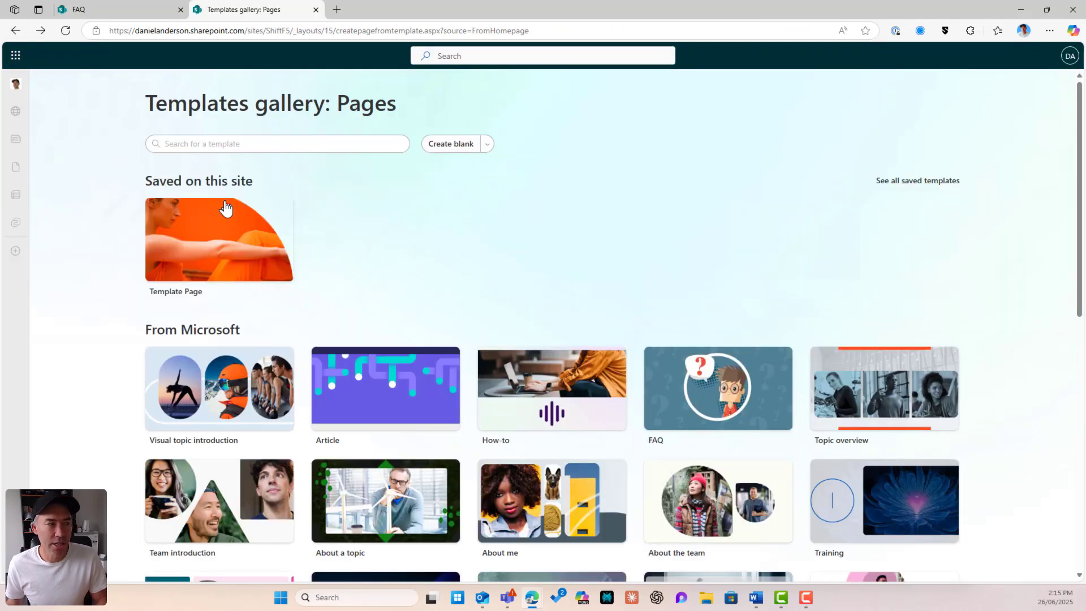
{"action": "left_click", "coordinate": [226, 208]}
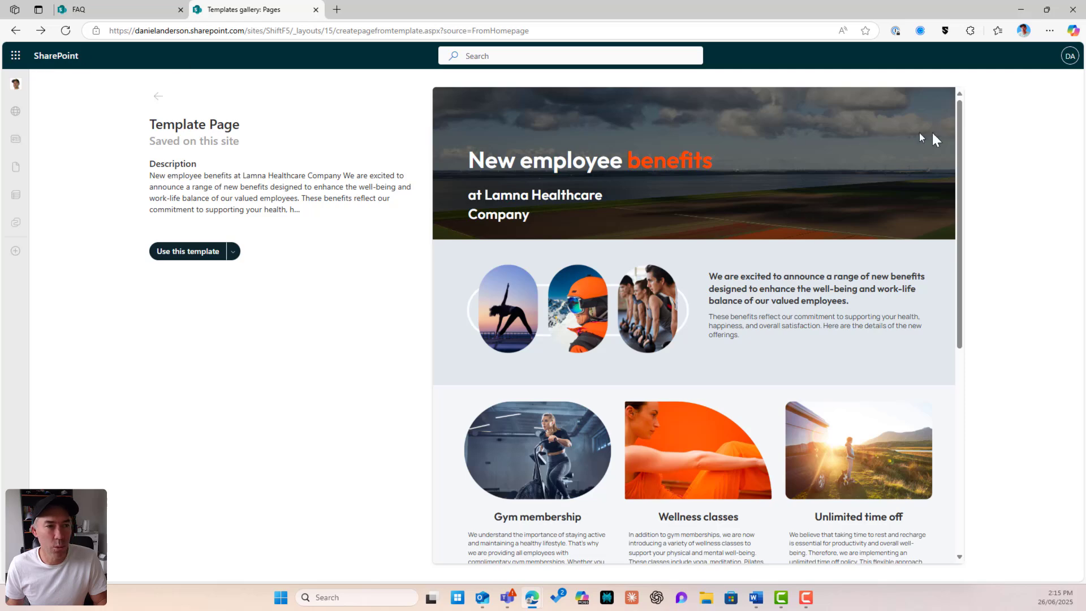
{"action": "left_click", "coordinate": [156, 98]}
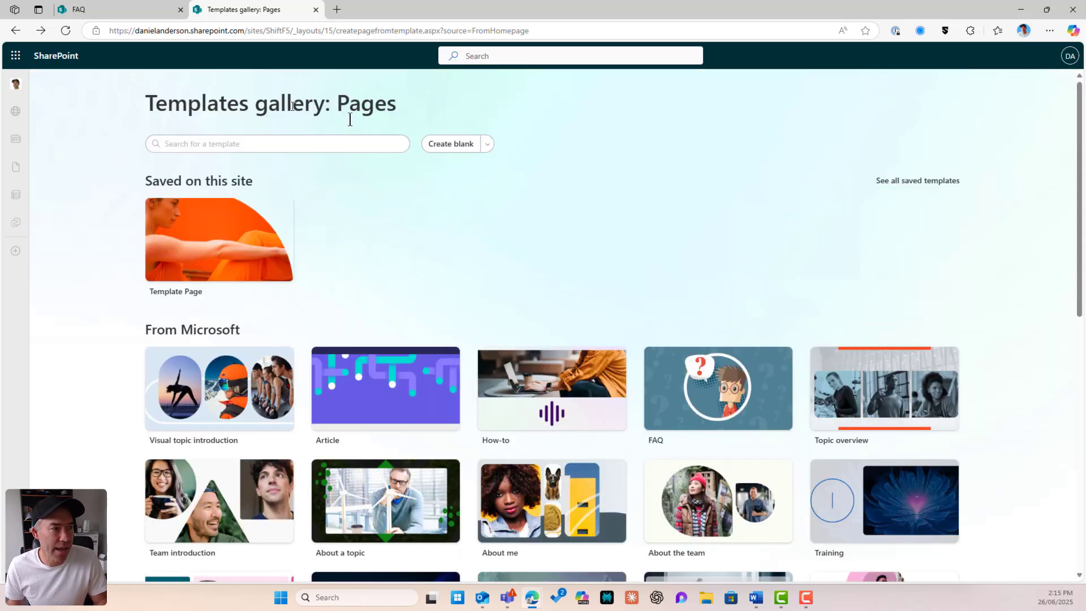
Open Template-Page.aspx from the site's saved templates and review its banner heading and the company name in the subheading.
{"action": "left_click", "coordinate": [933, 182]}
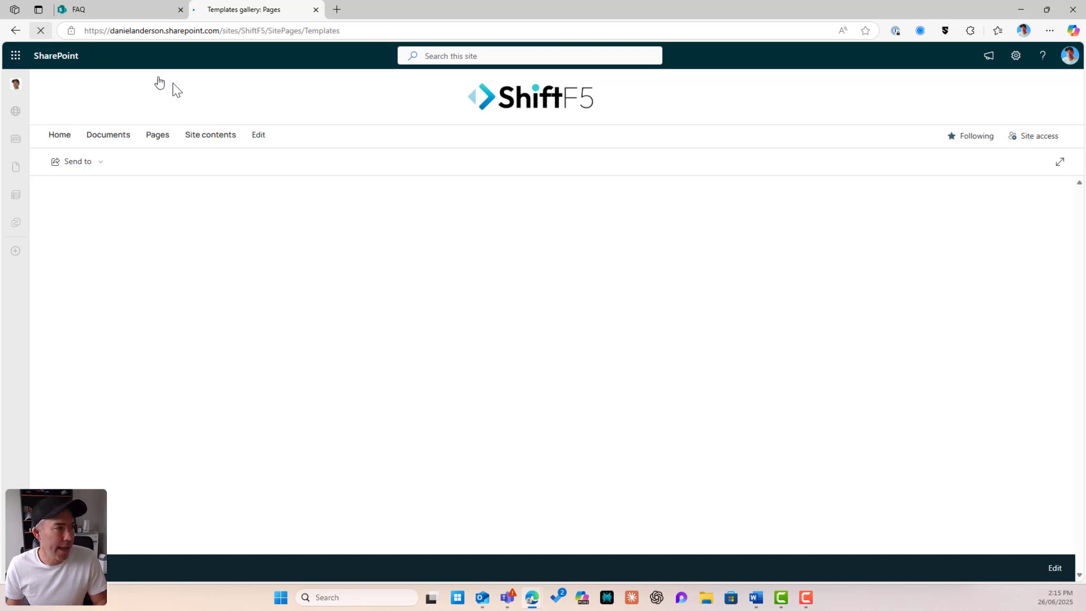
{"action": "left_click", "coordinate": [159, 286]}
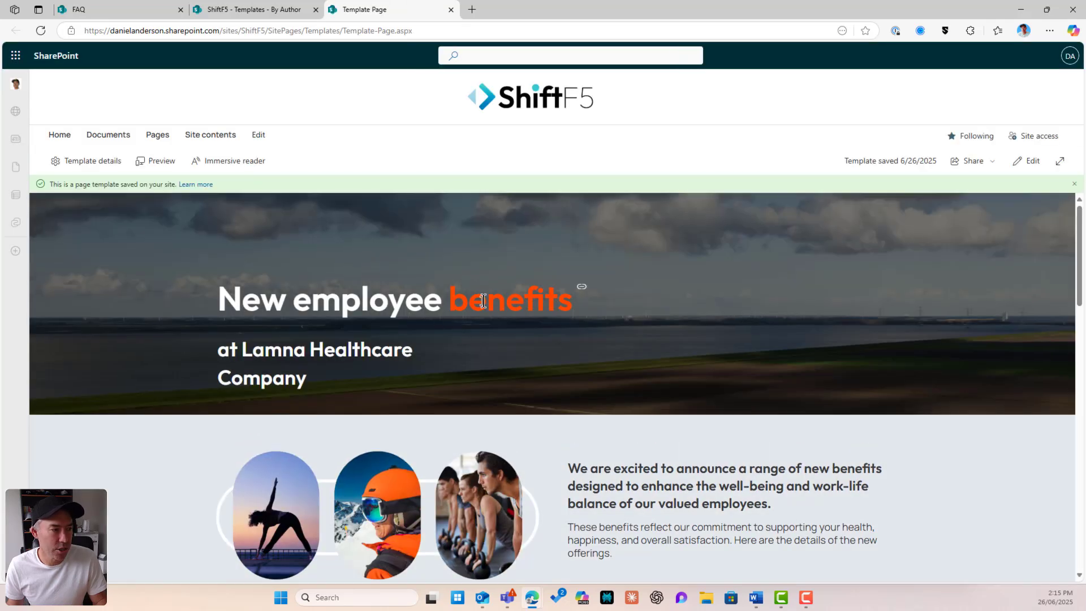
{"action": "double_click", "coordinate": [483, 300]}
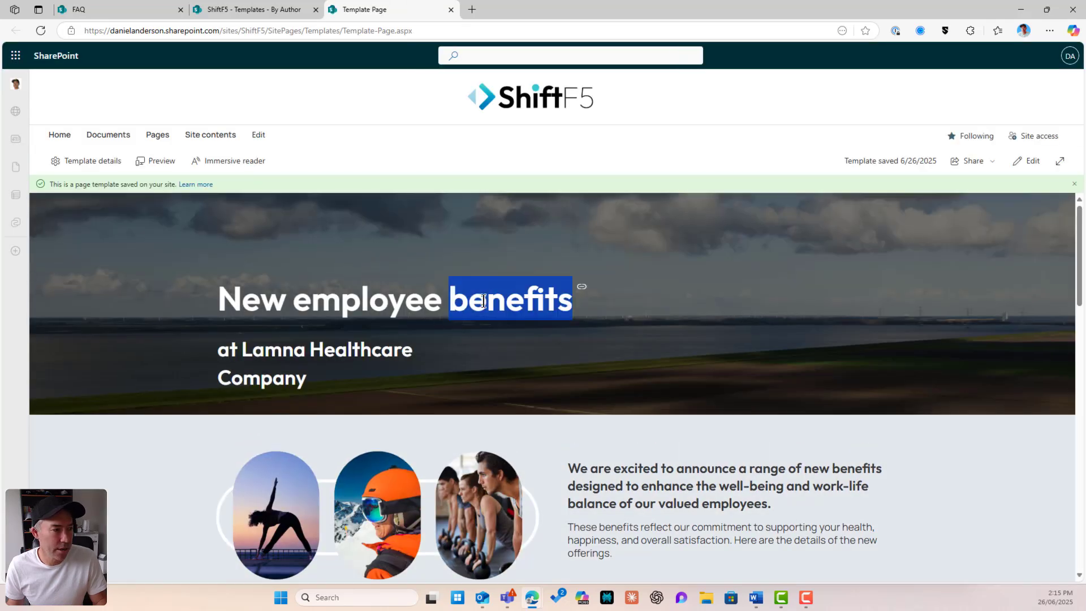
{"action": "double_click", "coordinate": [320, 350]}
{"action": "left_click", "coordinate": [283, 354]}
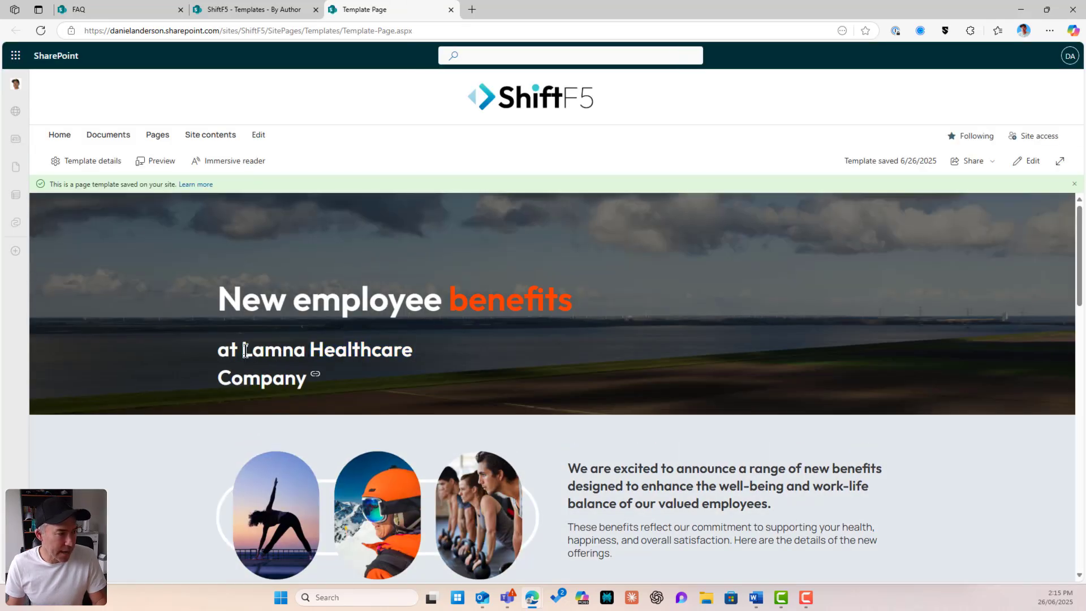
{"action": "left_click_drag", "start_coordinate": [245, 349], "coordinate": [415, 352]}
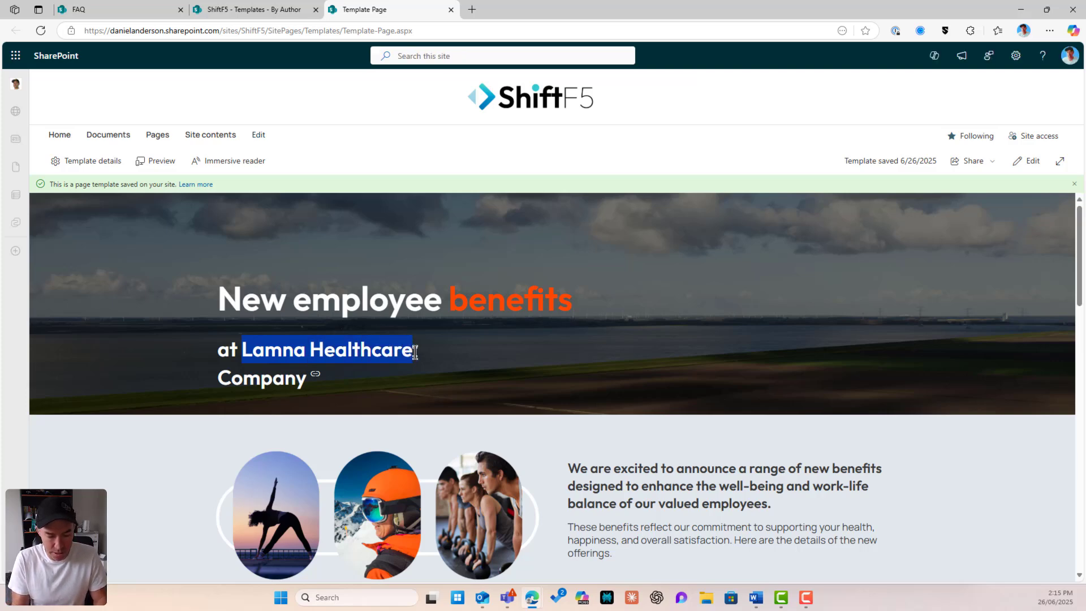
{"action": "left_click", "coordinate": [413, 355]}
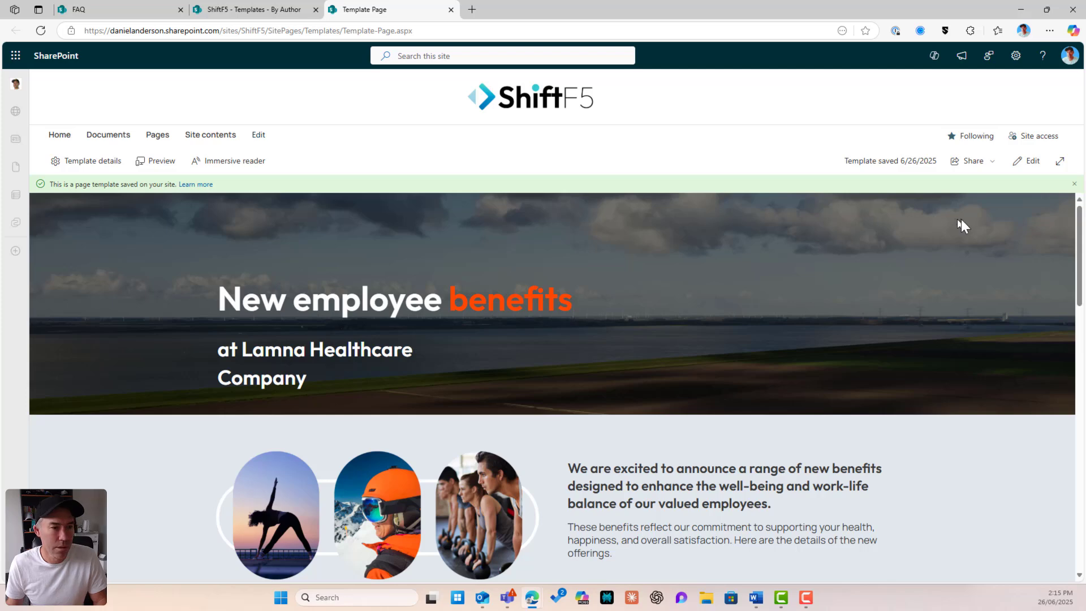
Edit the page template, replace "Lamna Healthcare" in the banner subheading with "ShiftF5", and save the template.
{"action": "left_click", "coordinate": [1017, 162]}
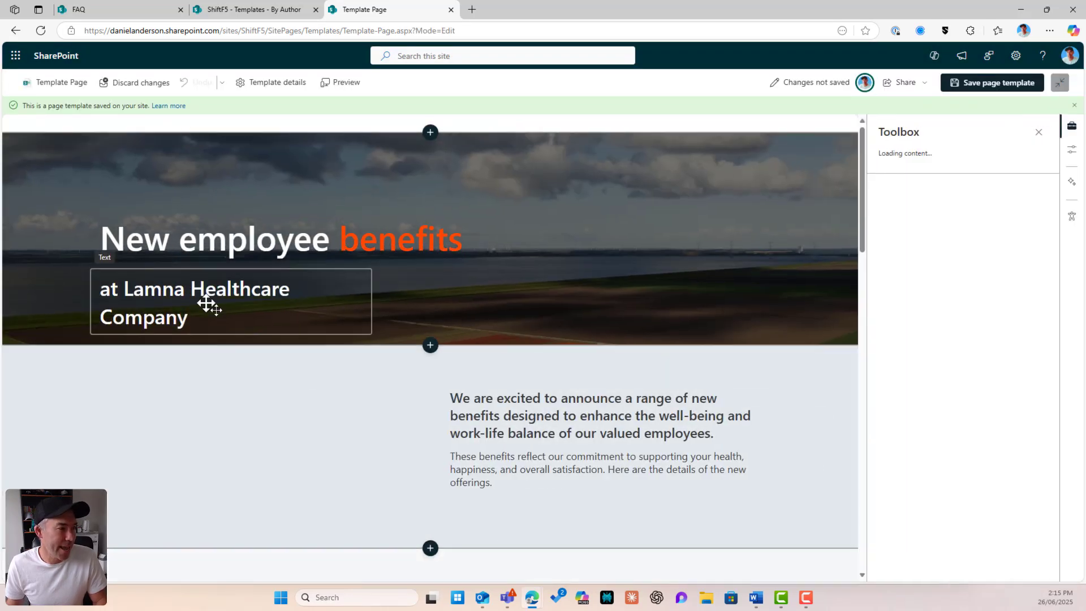
{"action": "left_click", "coordinate": [131, 287]}
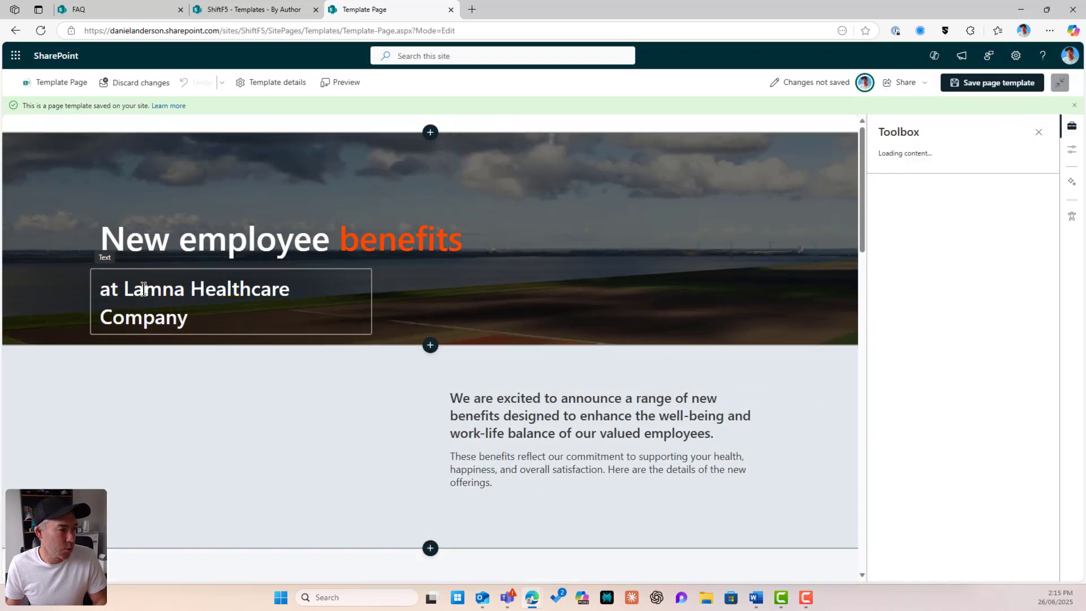
{"action": "left_click_drag", "start_coordinate": [130, 287], "coordinate": [294, 286]}
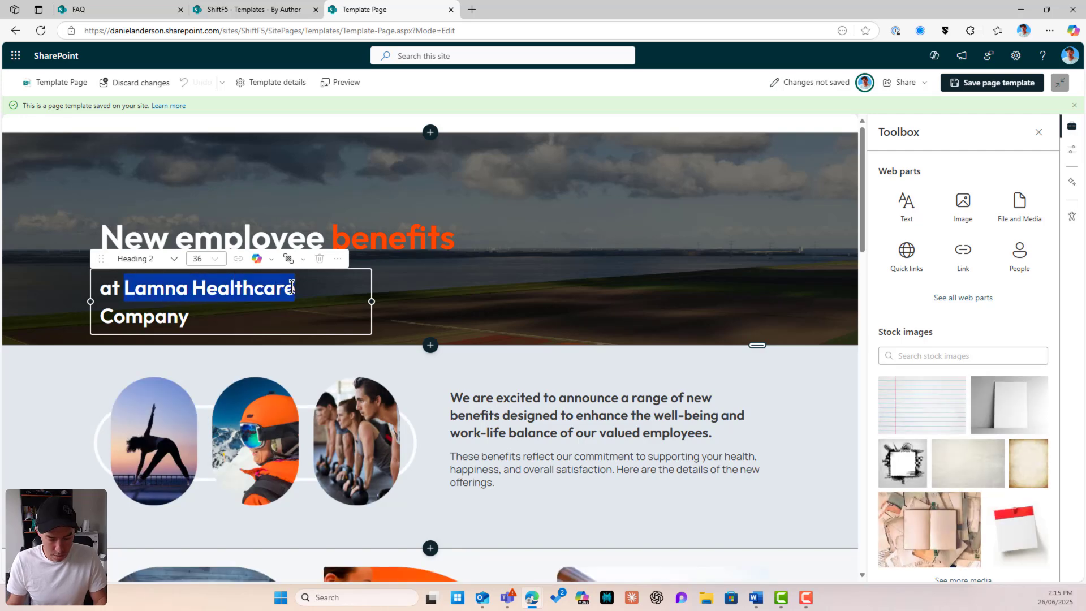
{"action": "type", "text": "Shift"}
{"action": "key", "text": "BackSpace"}
{"action": "type", "text": "ftF"}
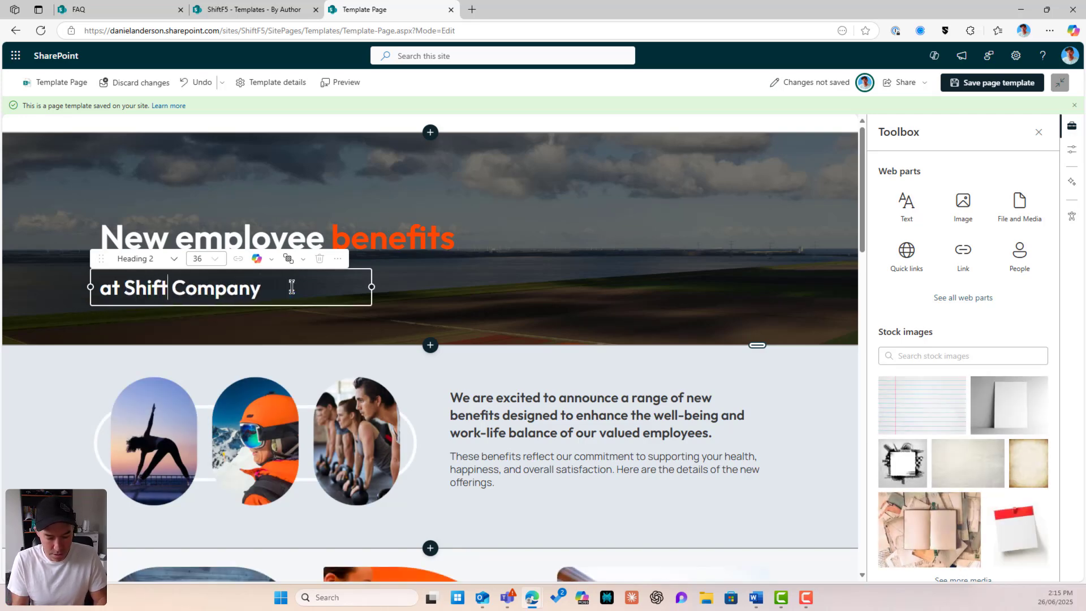
{"action": "type", "text": "5"}
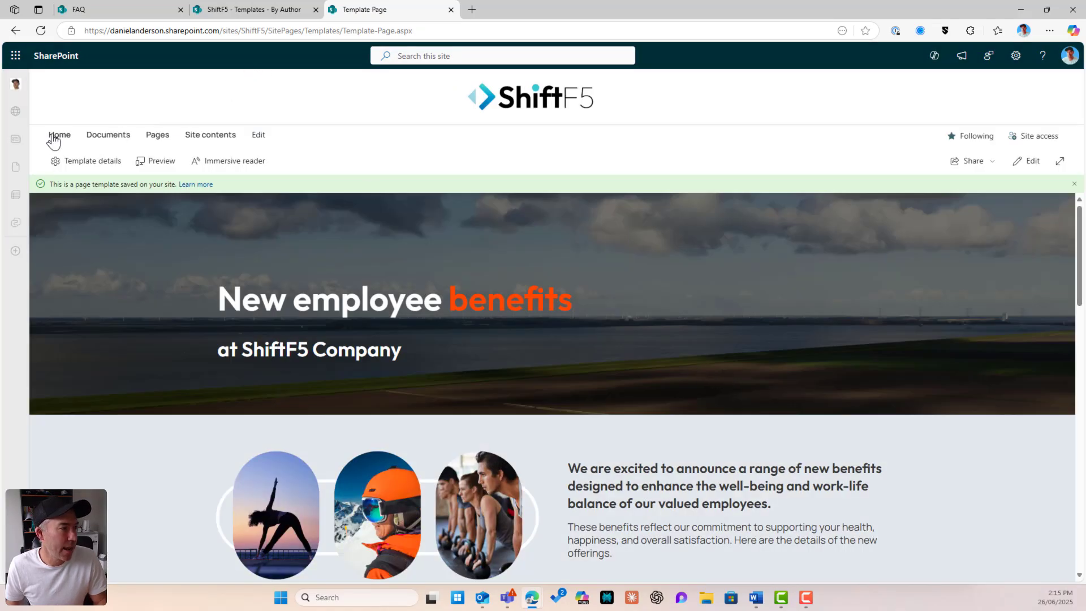
Start a new page from the ShiftF5 home page, preview the edited Template Page template, and return to the gallery.
{"action": "left_click", "coordinate": [53, 138]}
{"action": "left_click", "coordinate": [78, 164]}
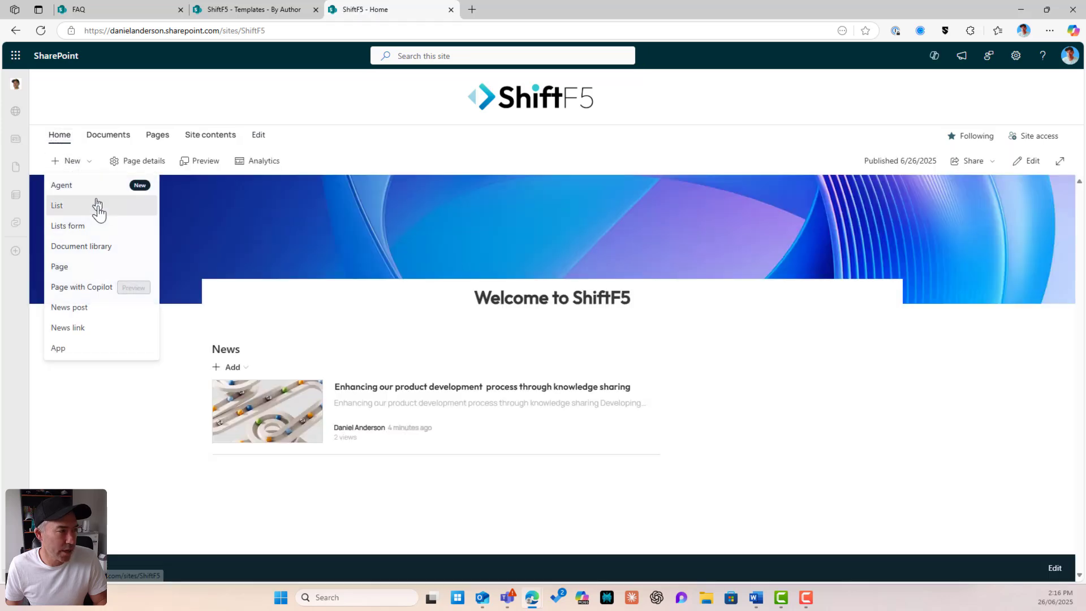
{"action": "left_click", "coordinate": [99, 266]}
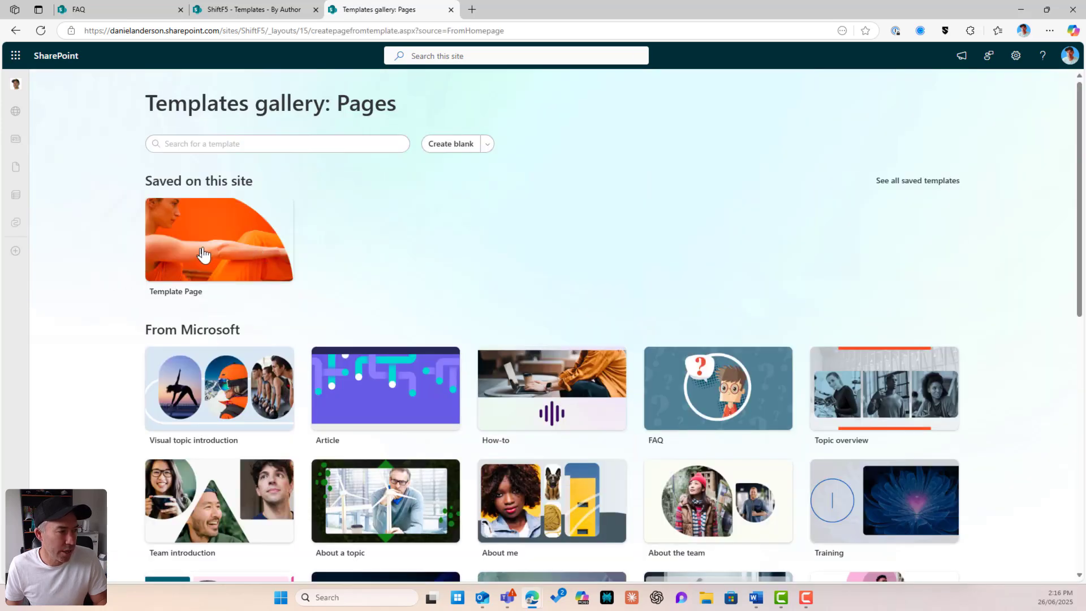
{"action": "left_click", "coordinate": [203, 255]}
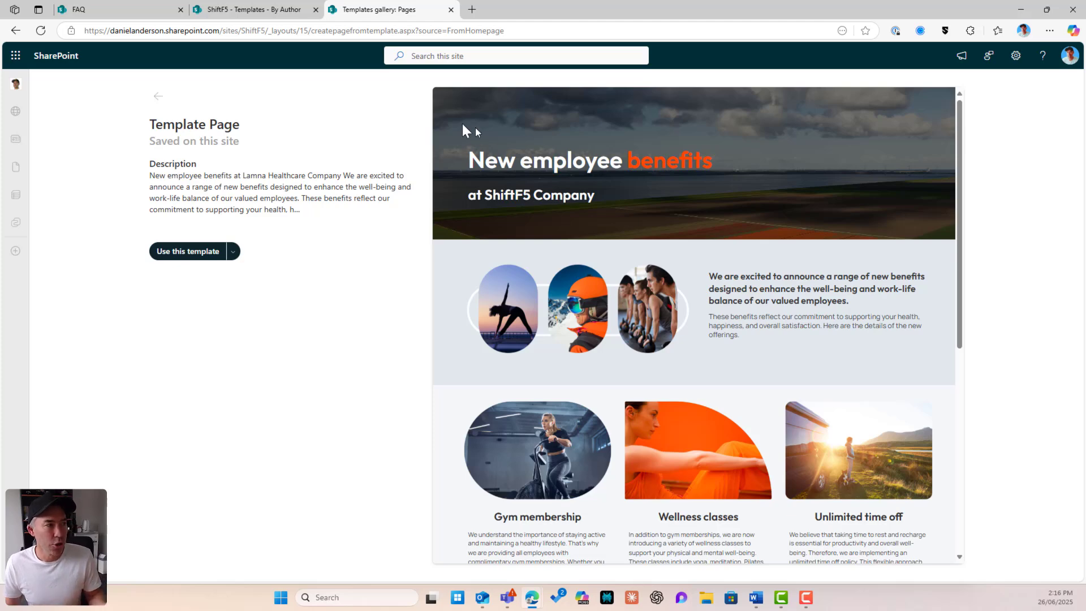
{"action": "left_click", "coordinate": [158, 97]}
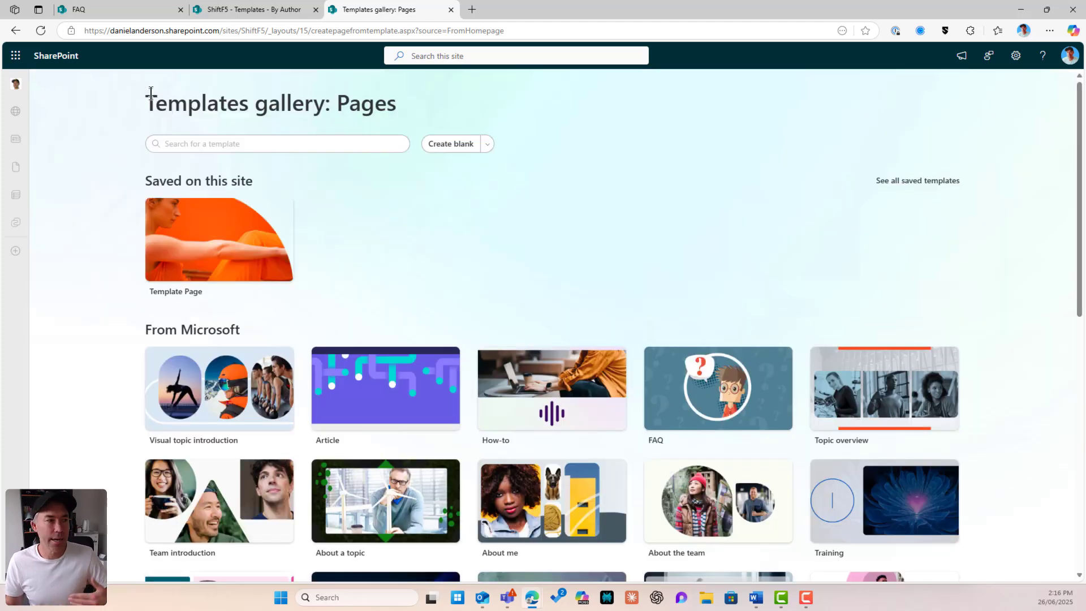